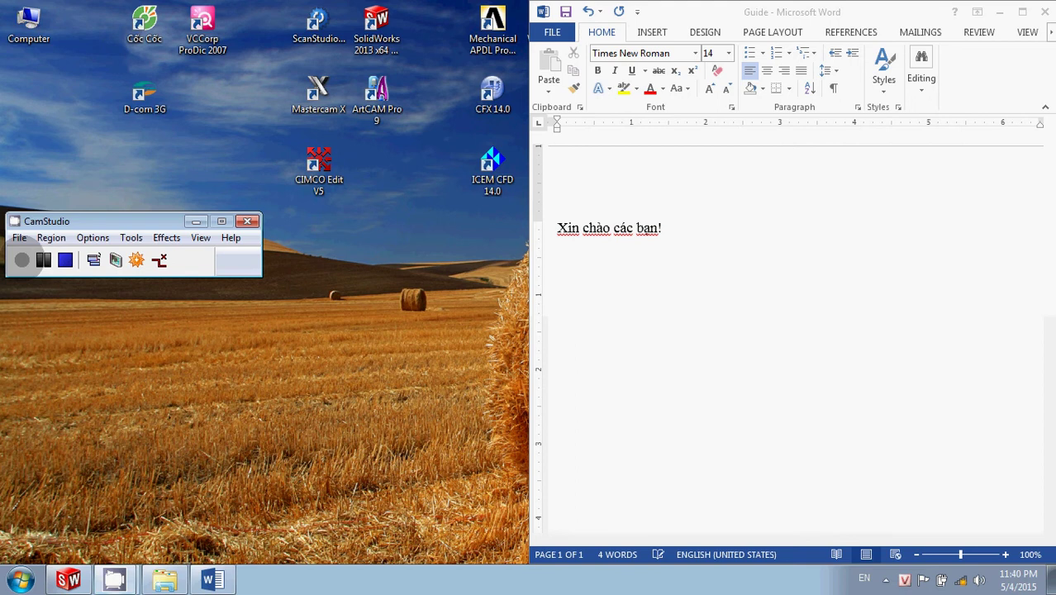
- Below 'Xin chào các bạn!', type the intro on creating and simulating a gear drive
click(706, 291)
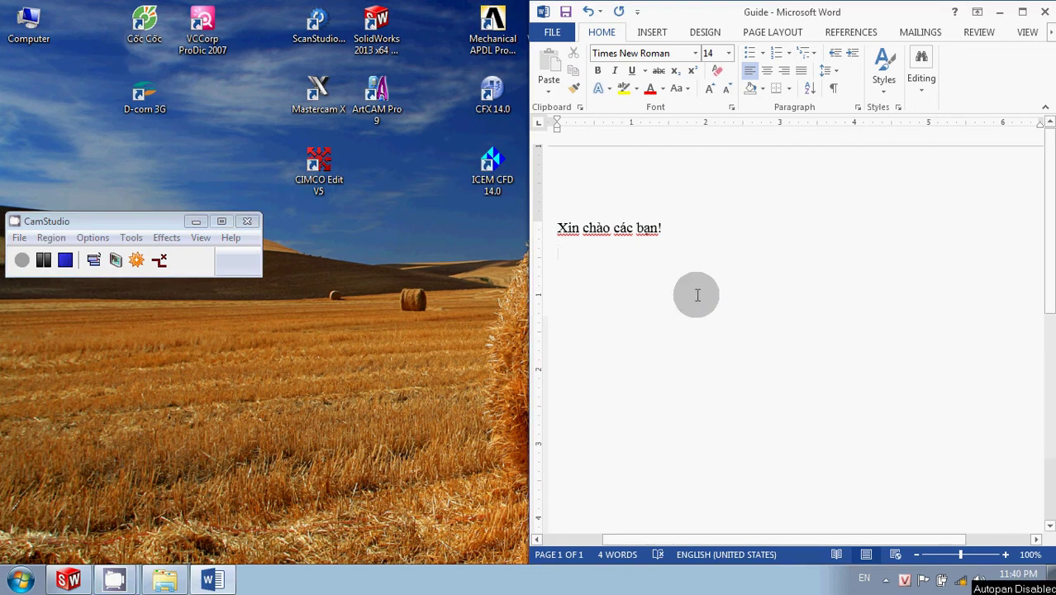
text(Video)
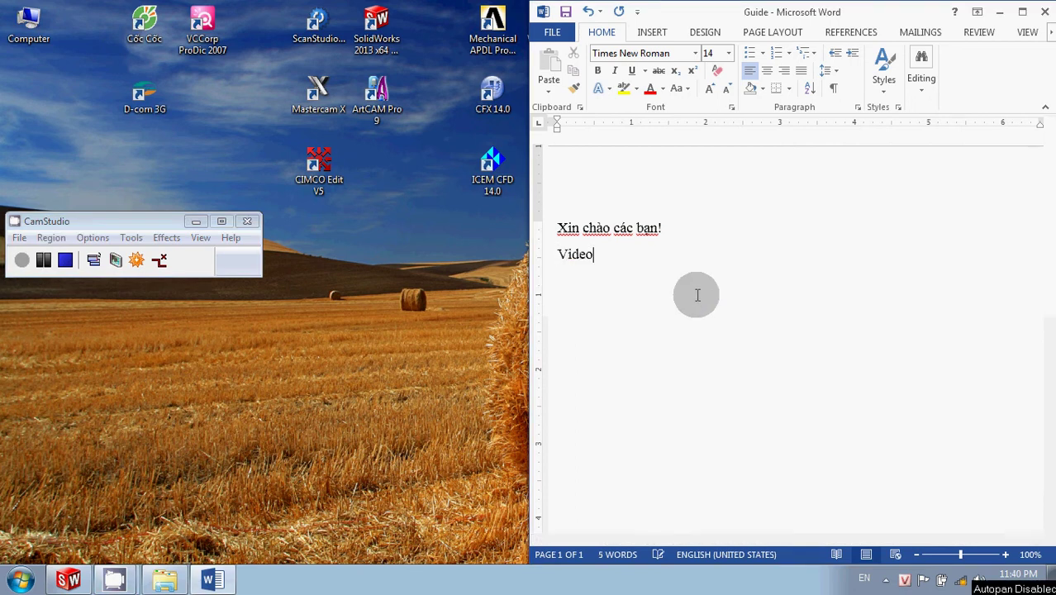
text( này sẽ h)
text(ướng dẫn )
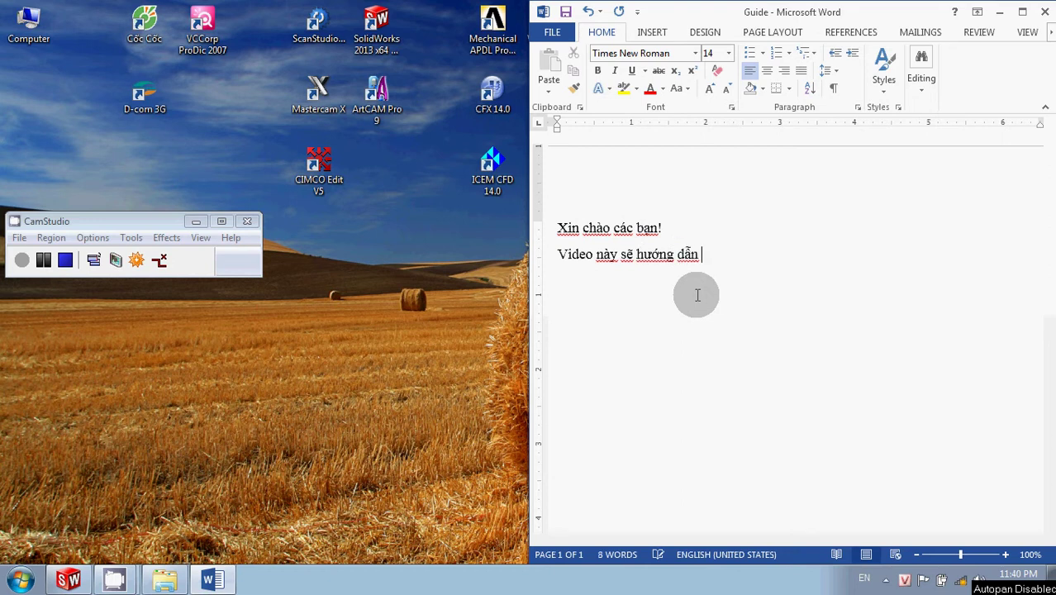
text(cho ca)
text( bạ)
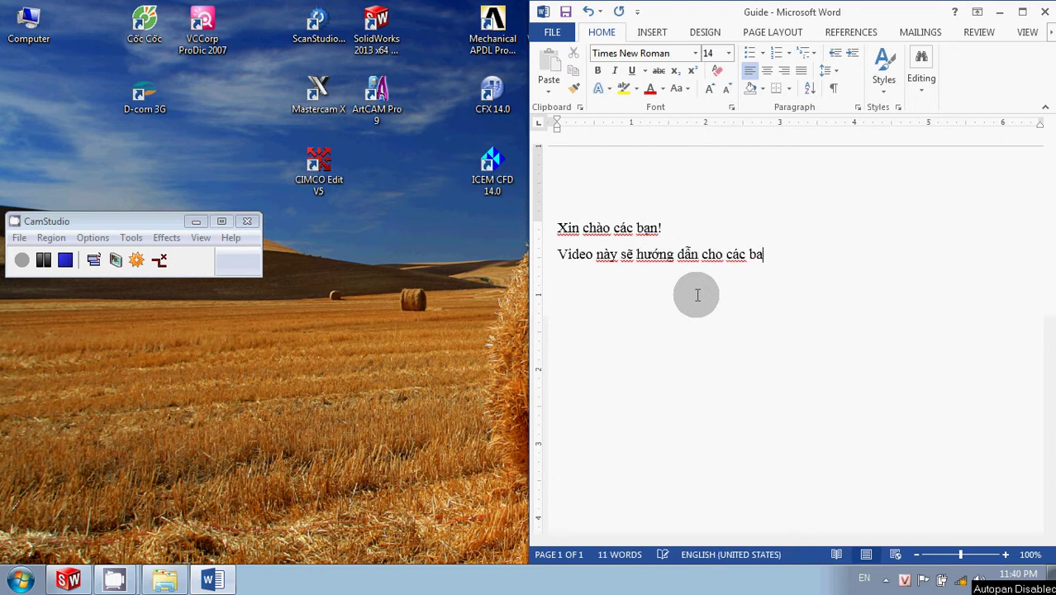
text(n )
text(bọ)
key(BackSpace)
key(BackSpace)
text(tạo )
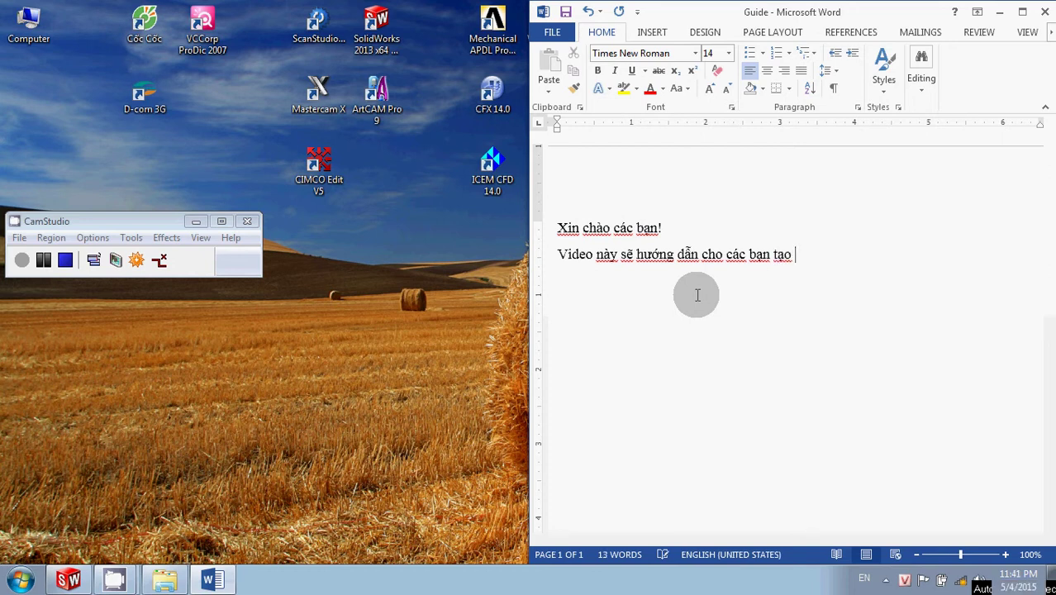
text(và mô phon)
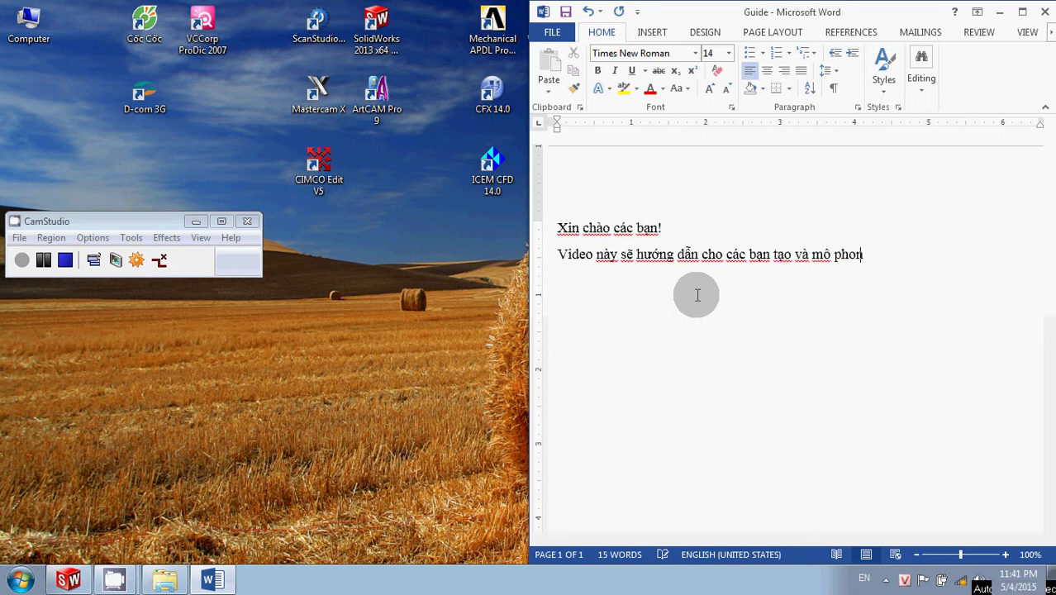
key(BackSpace)
key(BackSpace)
text(ỏng độn)
text(g của b)
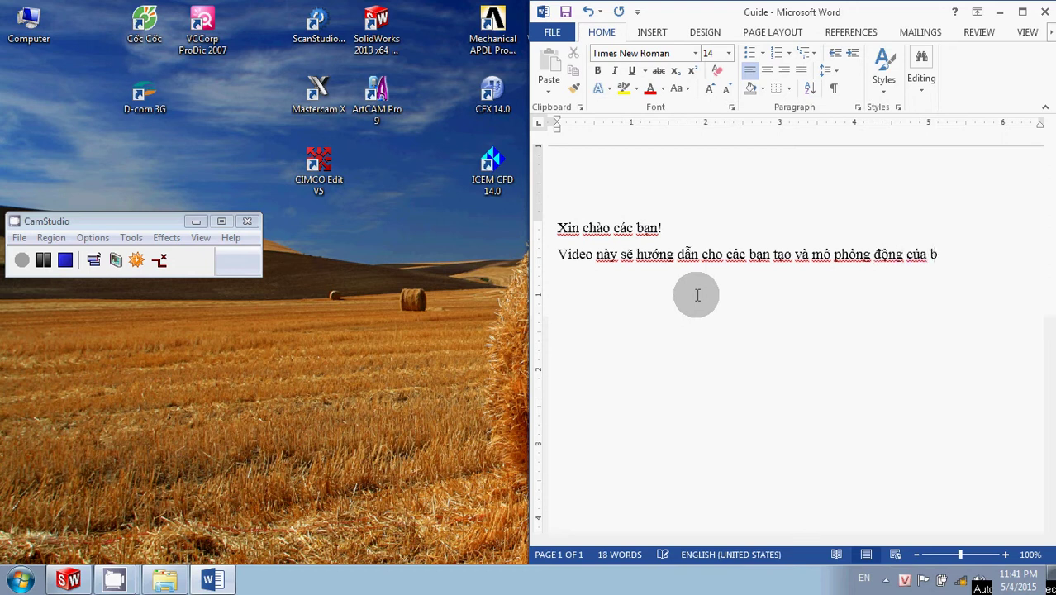
text(ộ truyền)
text( động b)
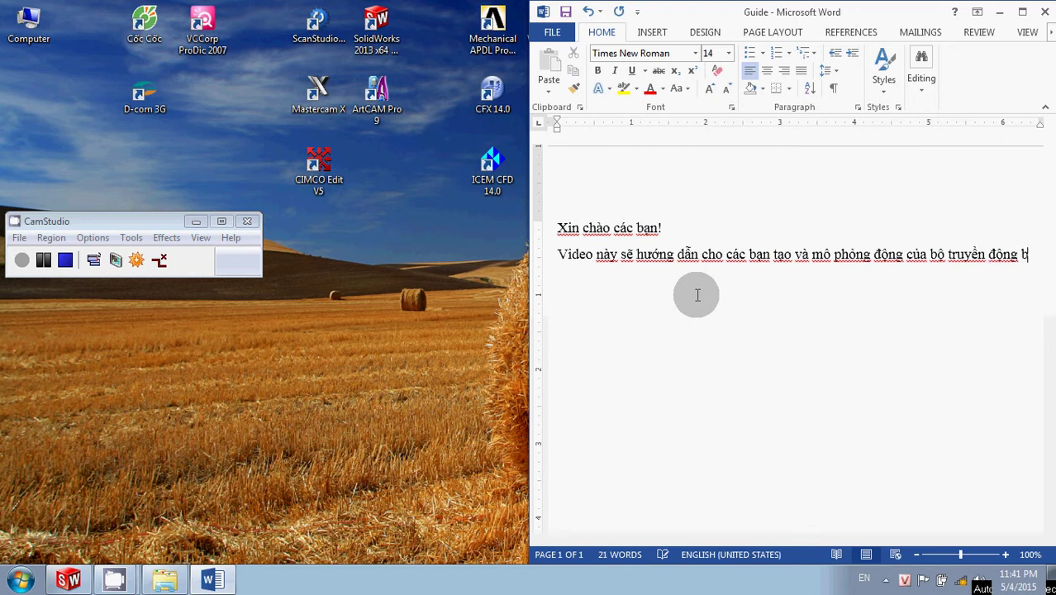
text(anh răng.)
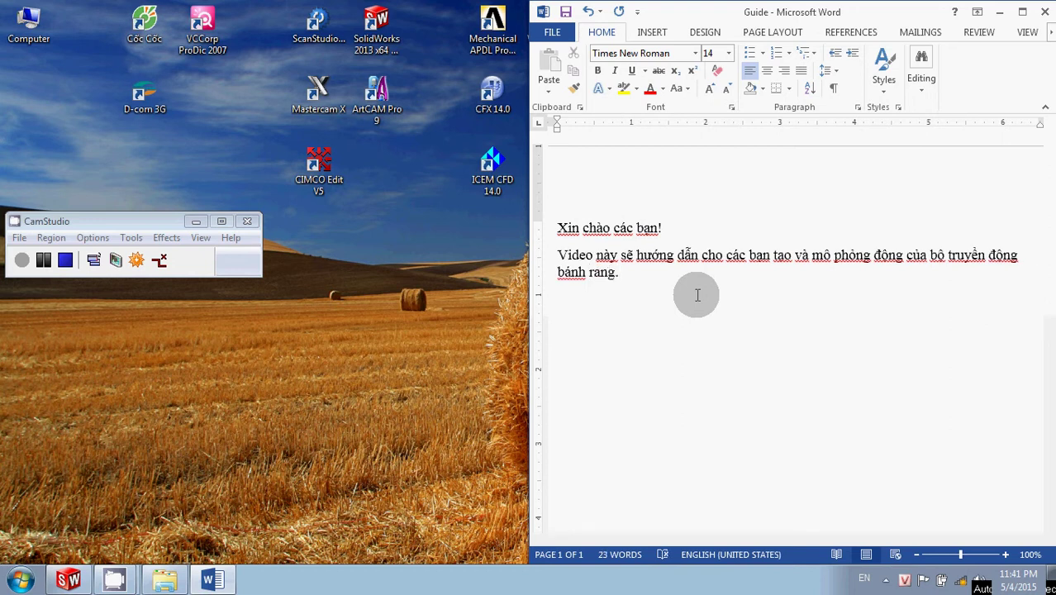
key(BackSpace)
text(8)
key(BackSpace)
text(ăn)
text(g)
- Add a paragraph saying to add in Toolbox to use the SolidWorks gear library
key(Return)
text(Dau)
text( tiên,)
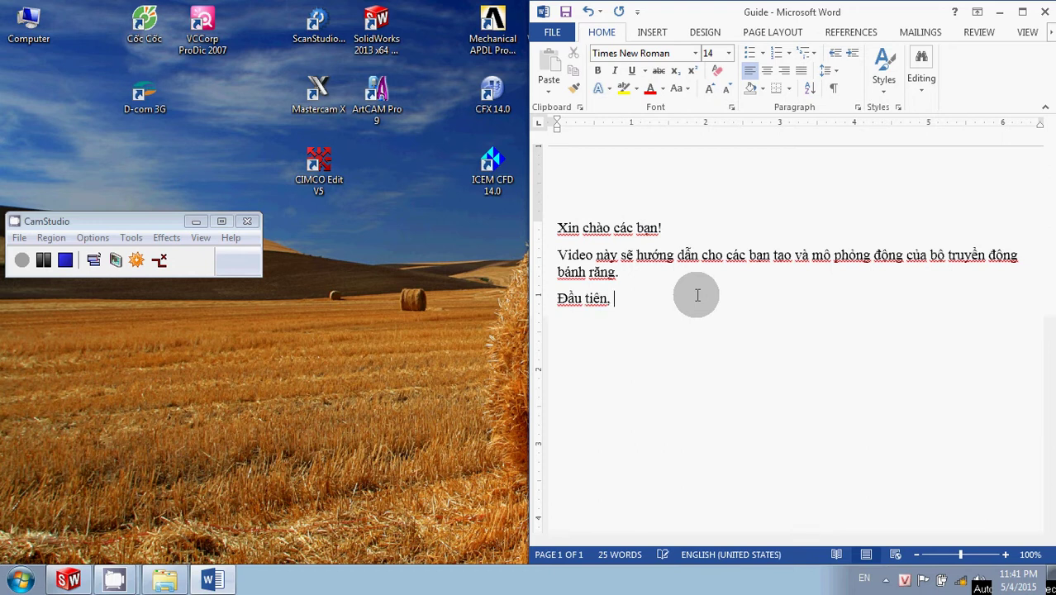
text(bạn add-in )
text(toolbox)
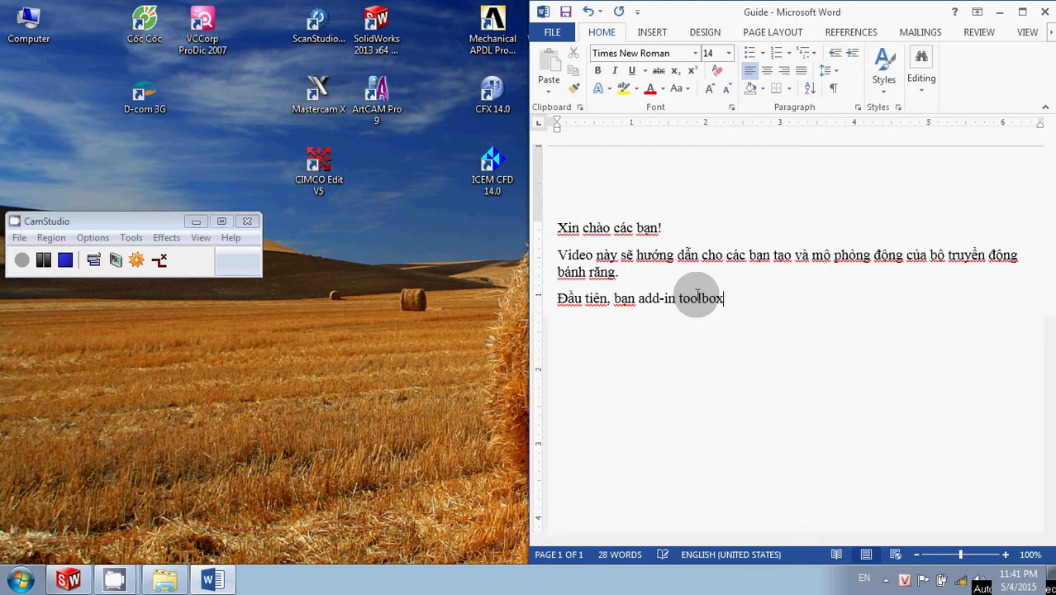
text(de)
text( có thể)
text( s)
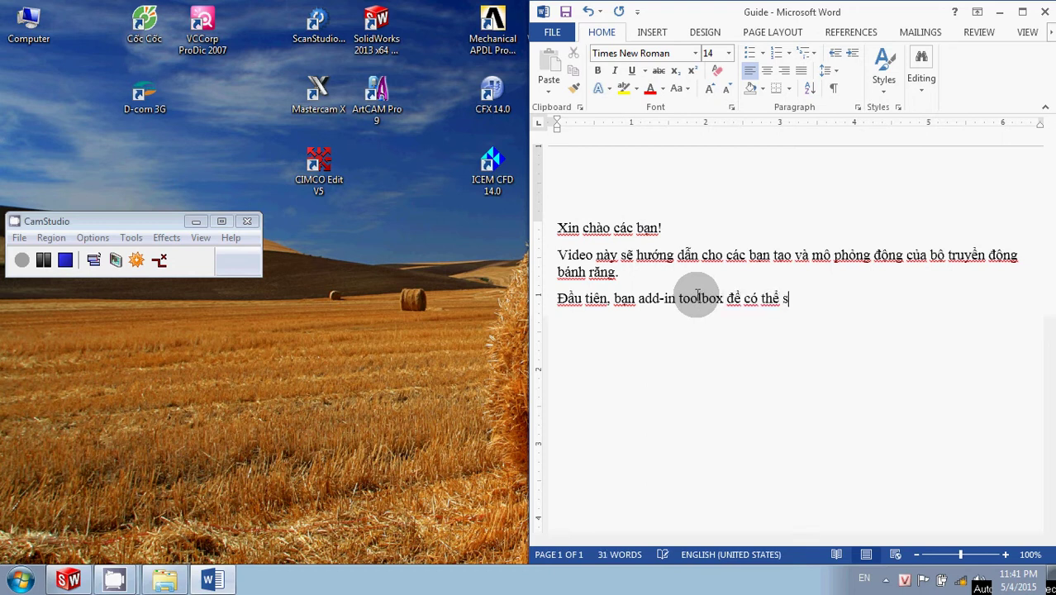
text(ử dung thư)
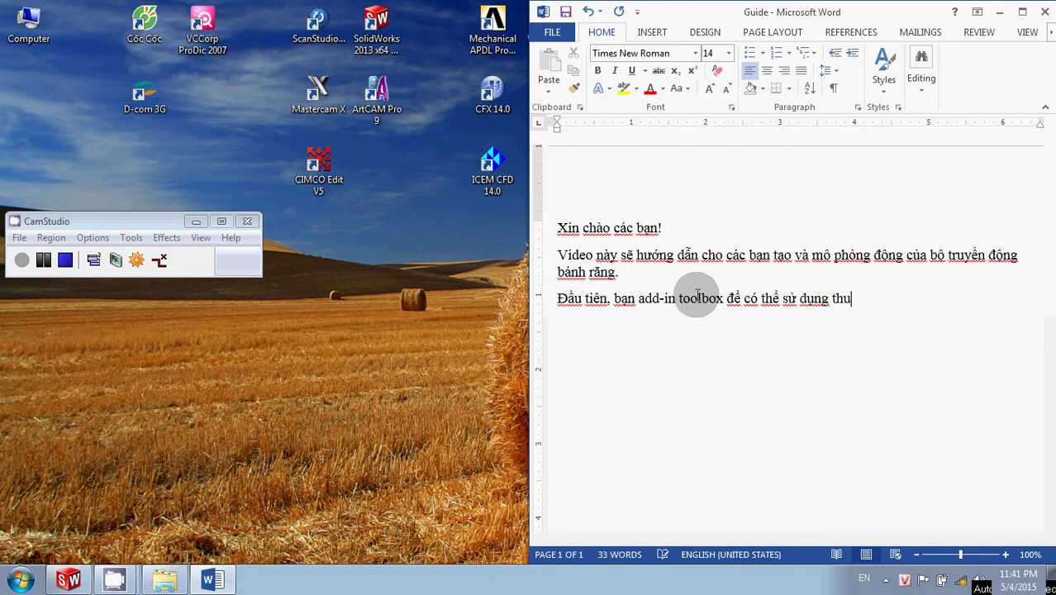
text( viện bá)
text(nh răng coó sa)
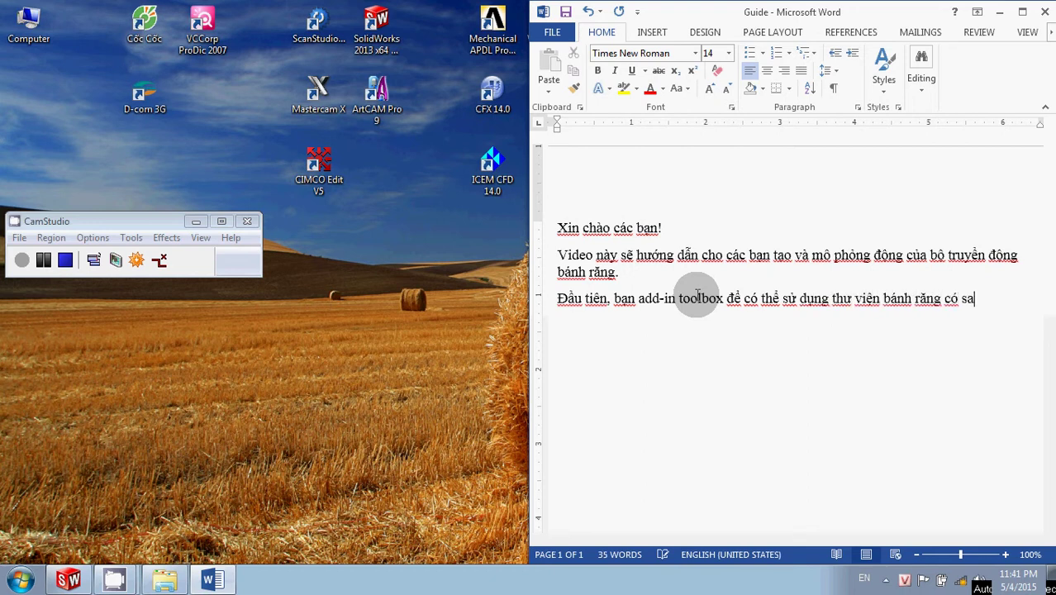
text( của s)
text(olidwor)
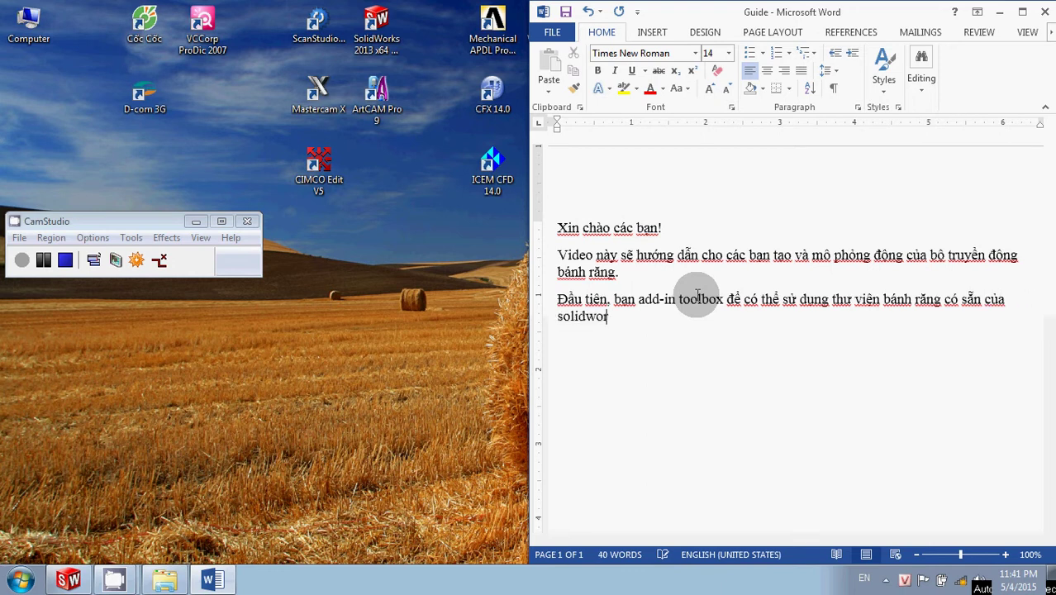
text(ks.)
key(Return)
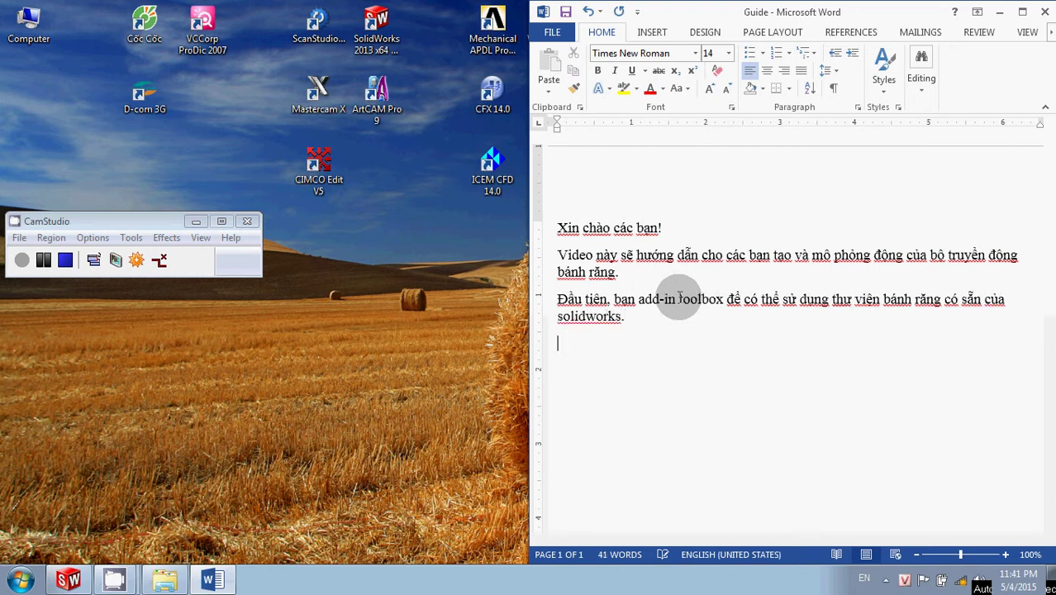
- In SolidWorks, enable the SolidWorks Toolbox and Toolbox Browser add-ins
click(69, 579)
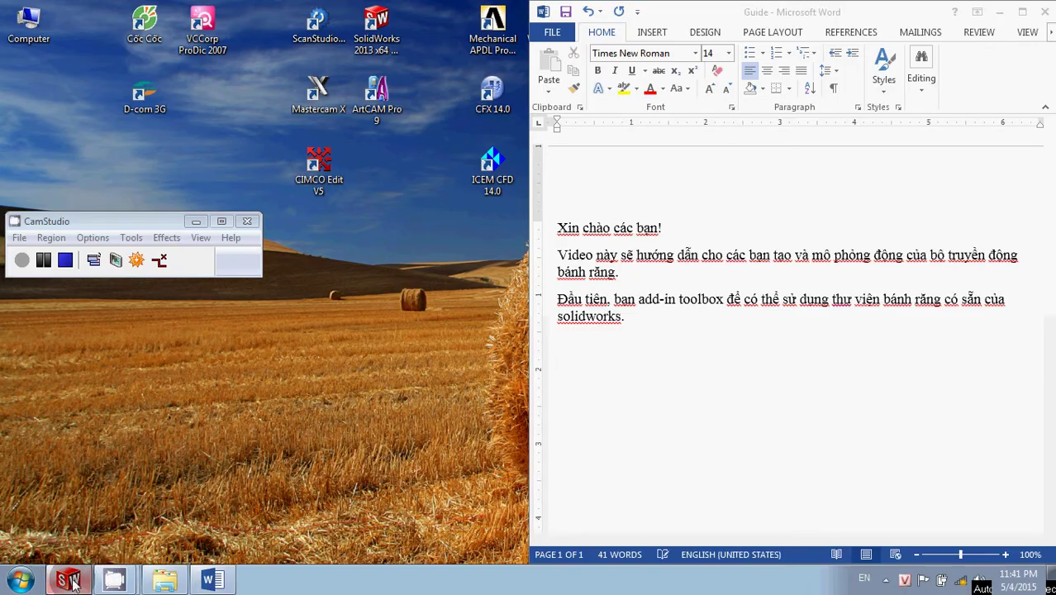
click(466, 10)
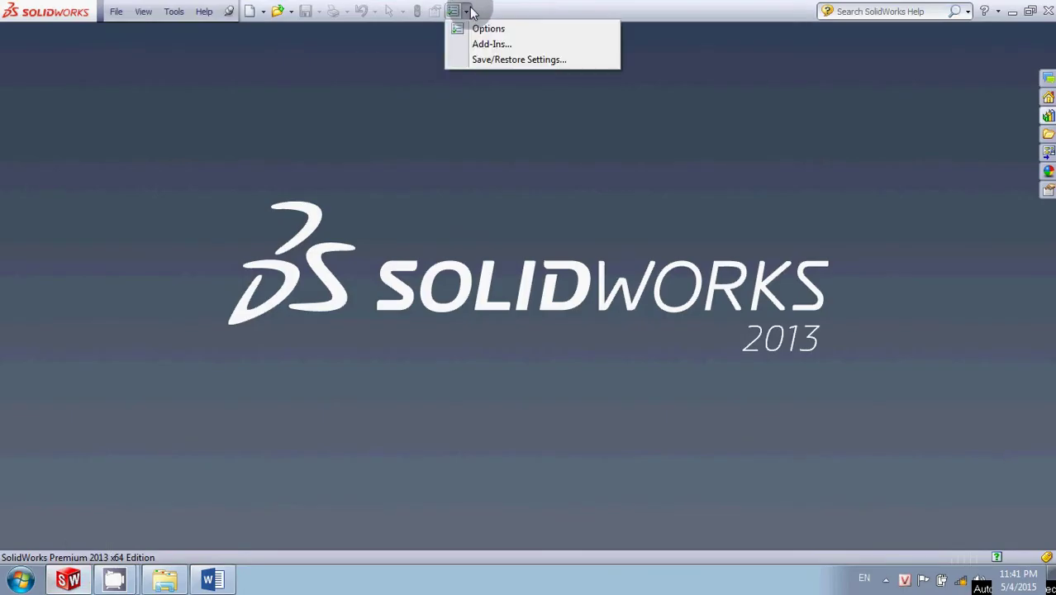
click(489, 49)
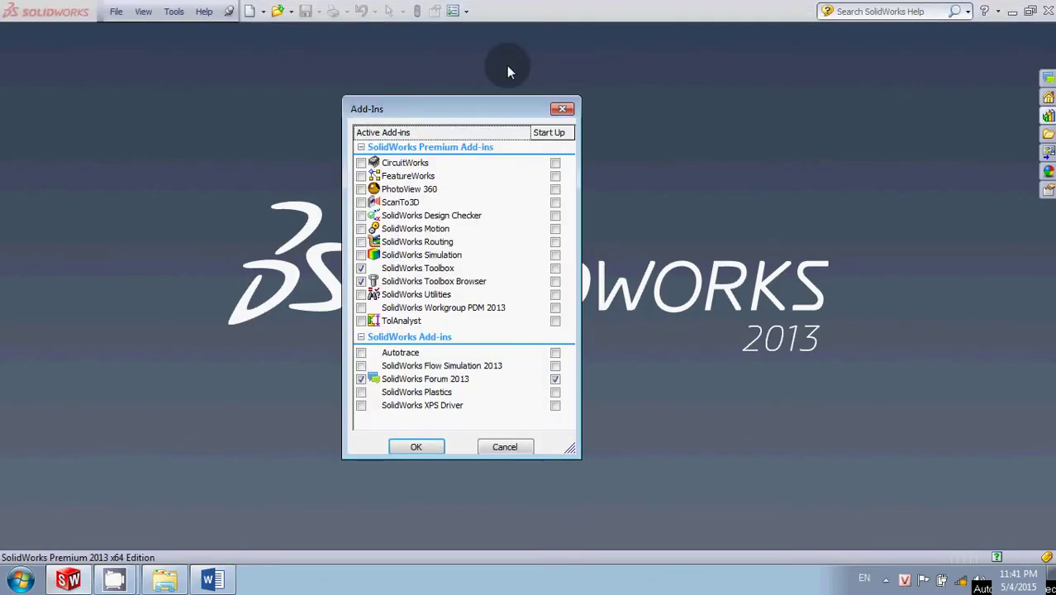
drag(448, 100, 418, 47)
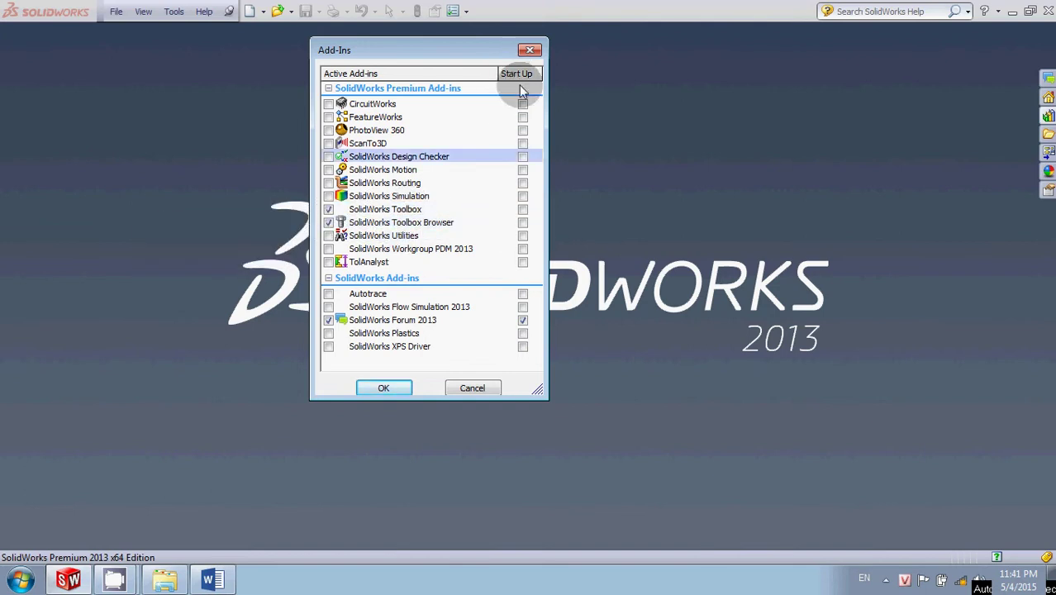
click(395, 390)
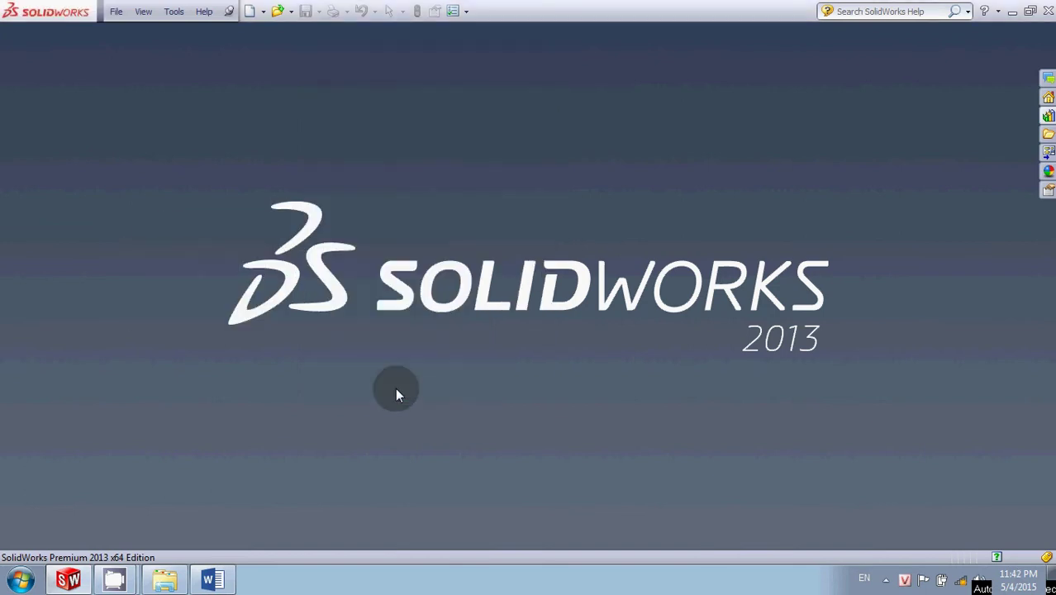
- Create a new assembly document, Assem2, and dismiss the Begin Assembly panel
click(251, 12)
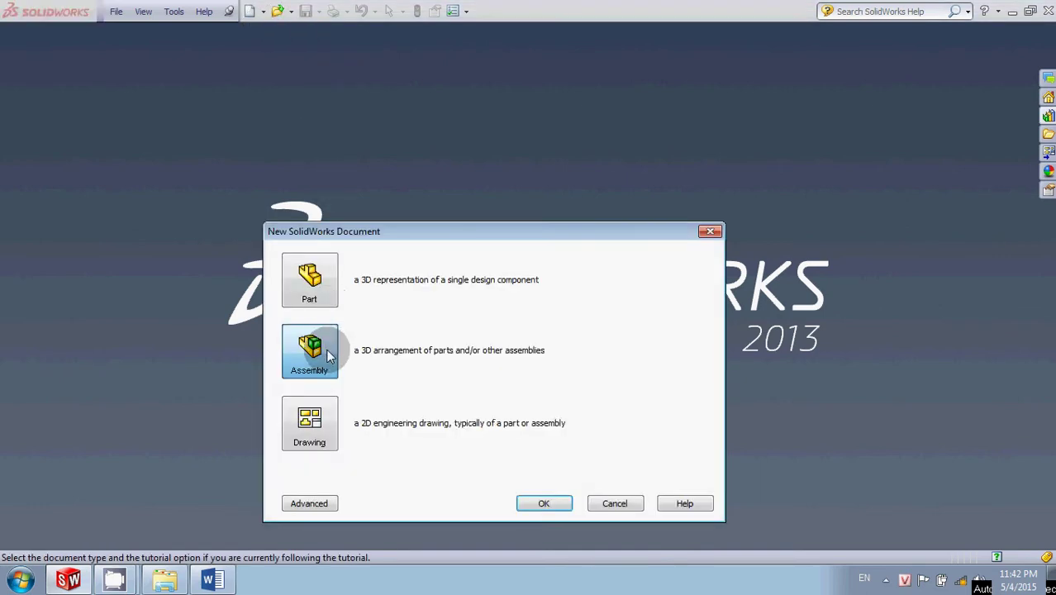
click(537, 500)
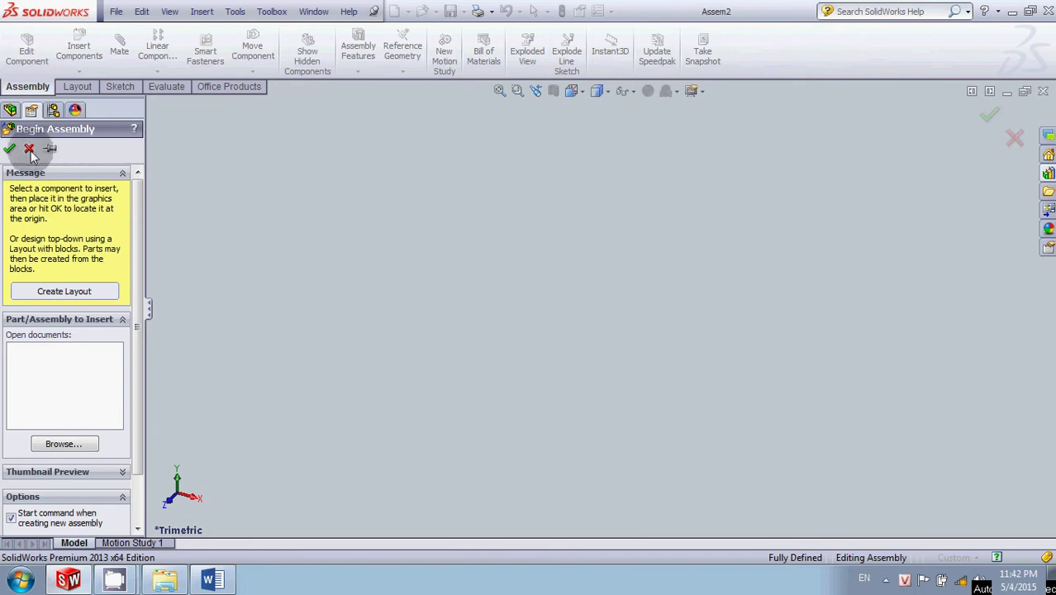
click(31, 147)
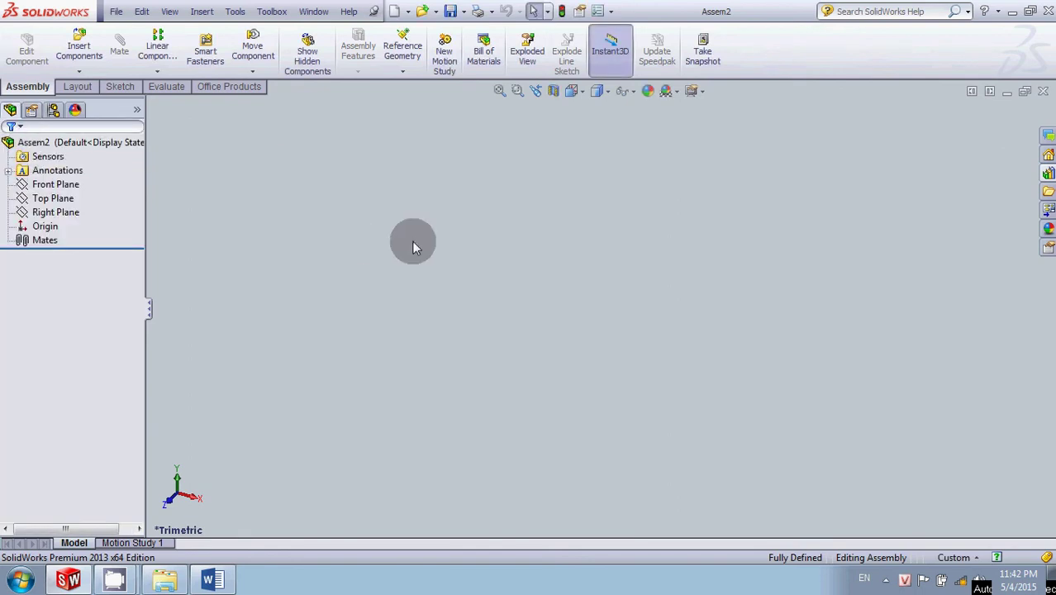
- In the Word guide, add the line 'Tiếp, các bạn tạo 2 bánh răng như sau'
key(alt+Tab)
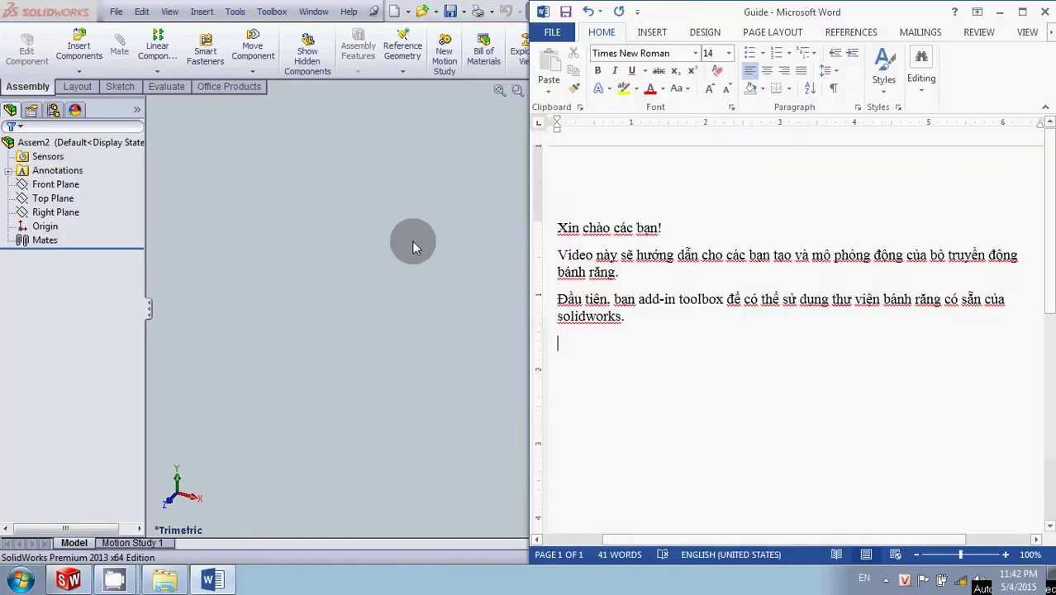
text(Tiế)
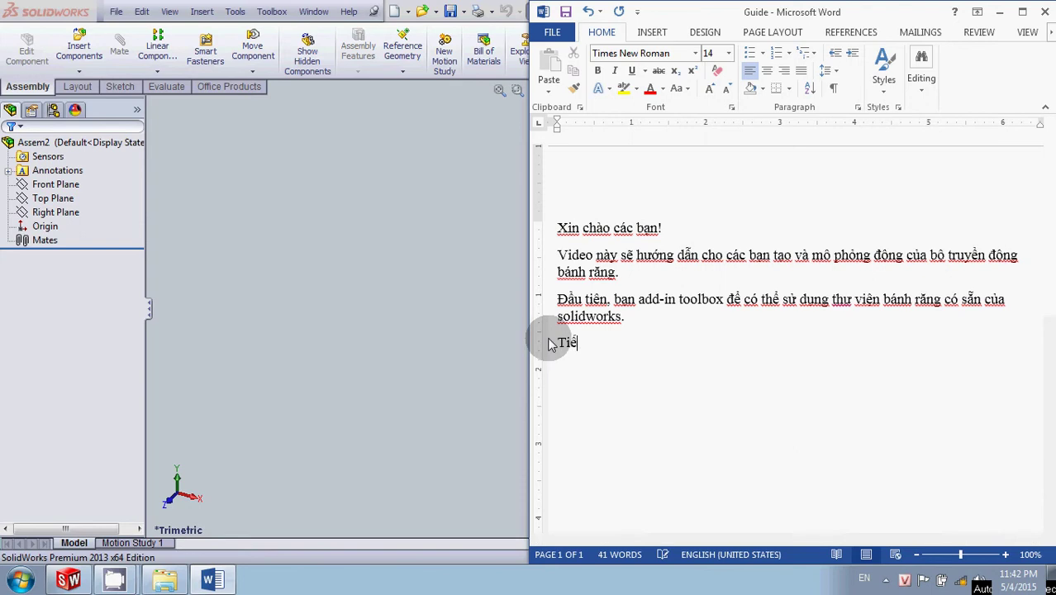
text(, cac)
text( bạn tạo)
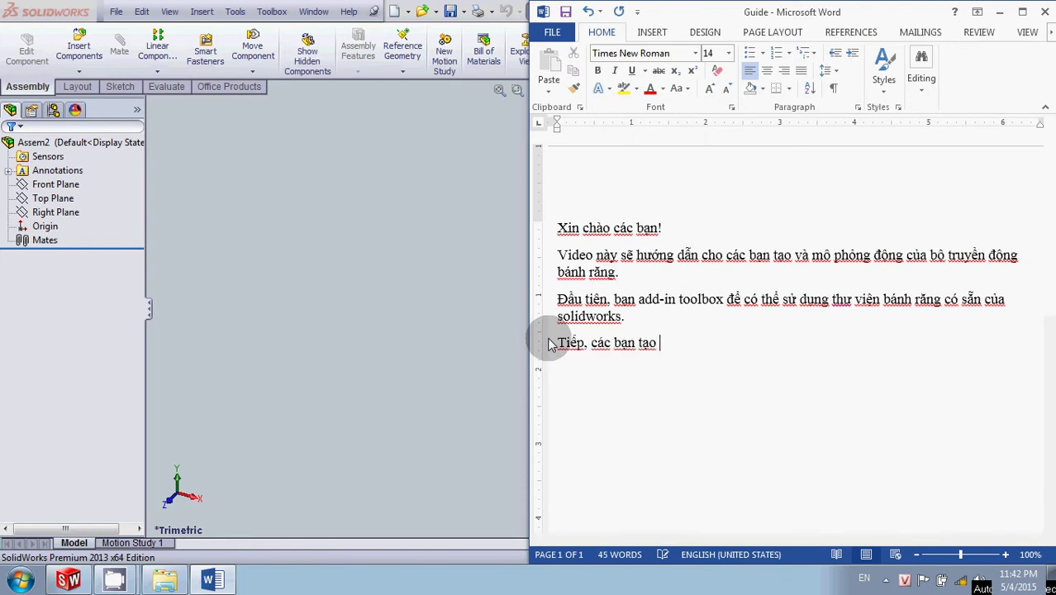
text( 2 banh )
text(răng như)
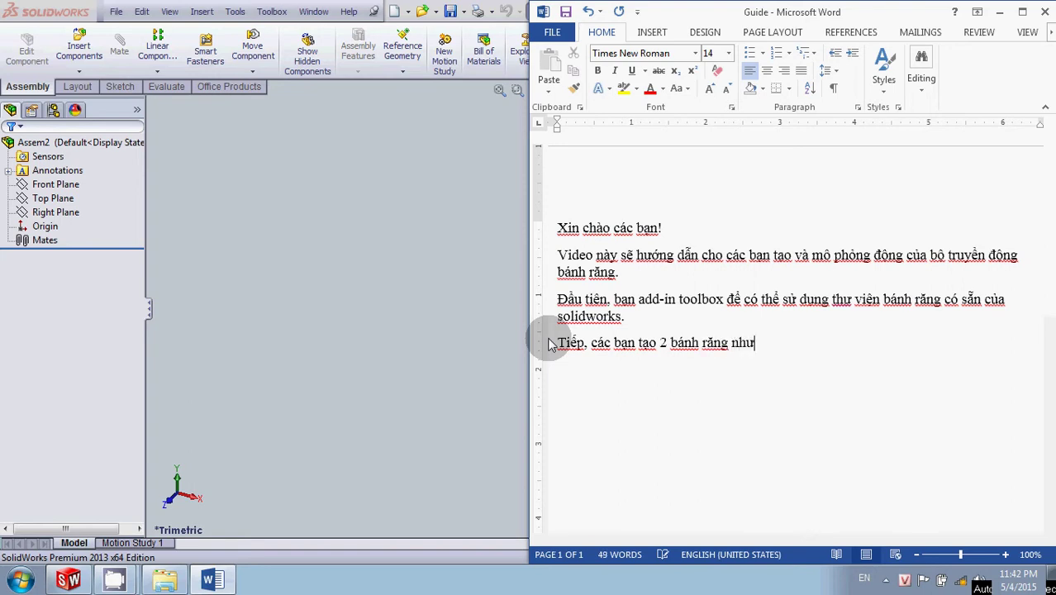
text(sau.)
- Drag a Spur Gear from the Design Library's Toolbox gears into the assembly
click(398, 347)
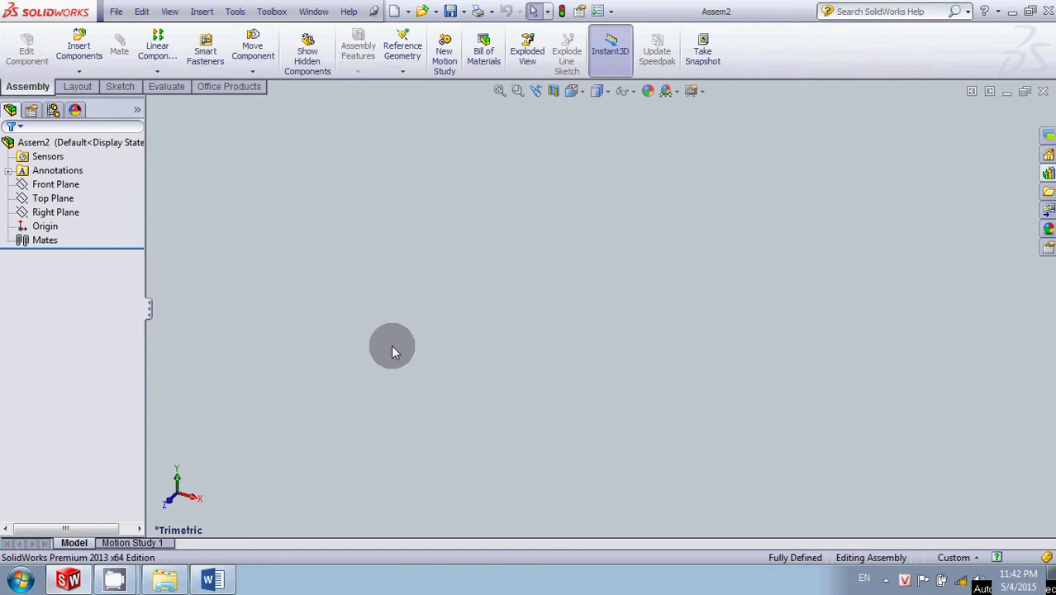
click(1047, 171)
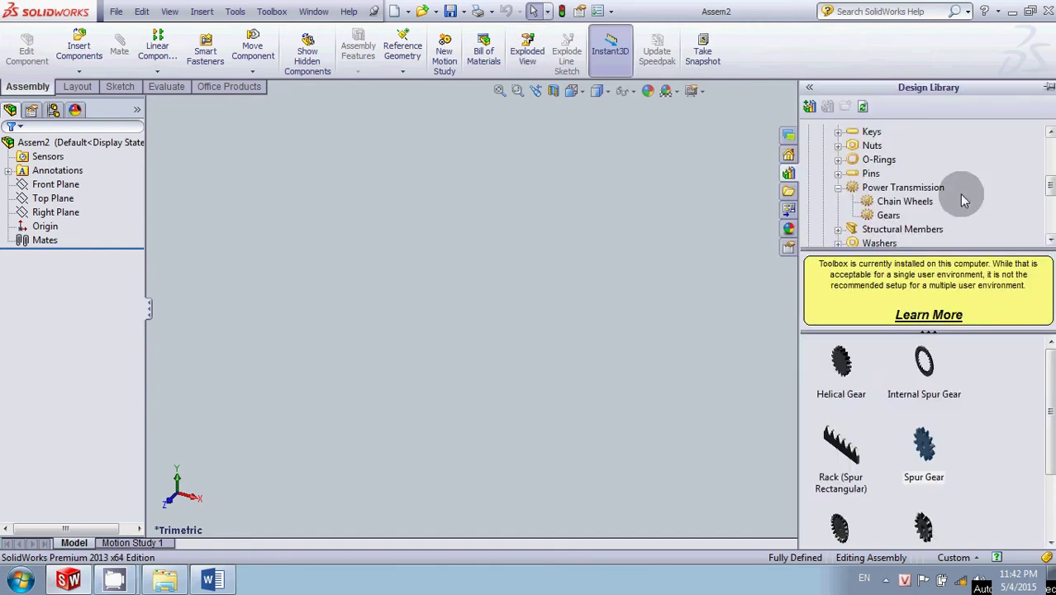
click(926, 446)
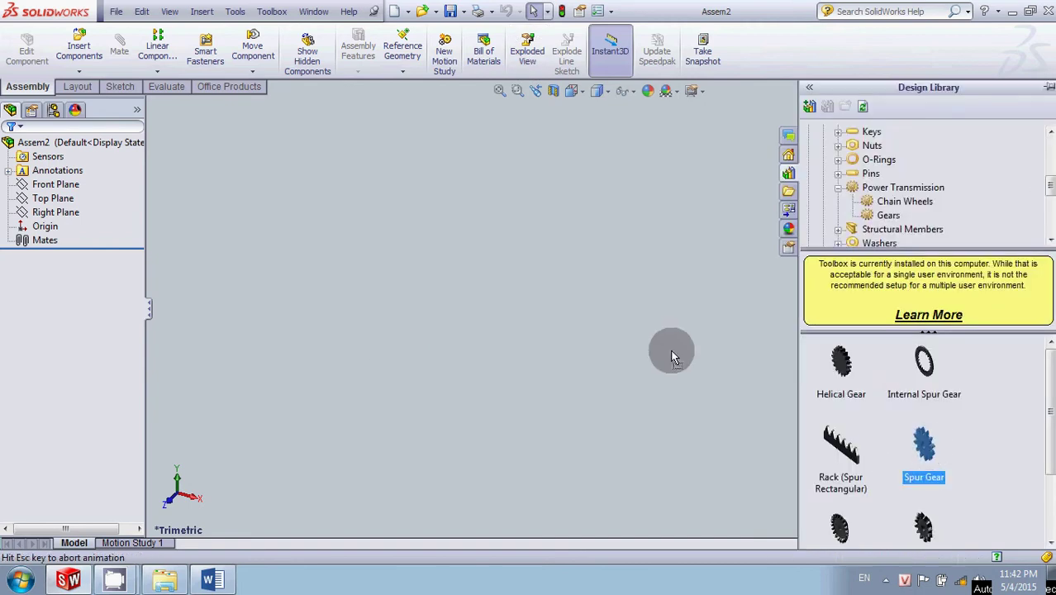
drag(926, 447, 668, 347)
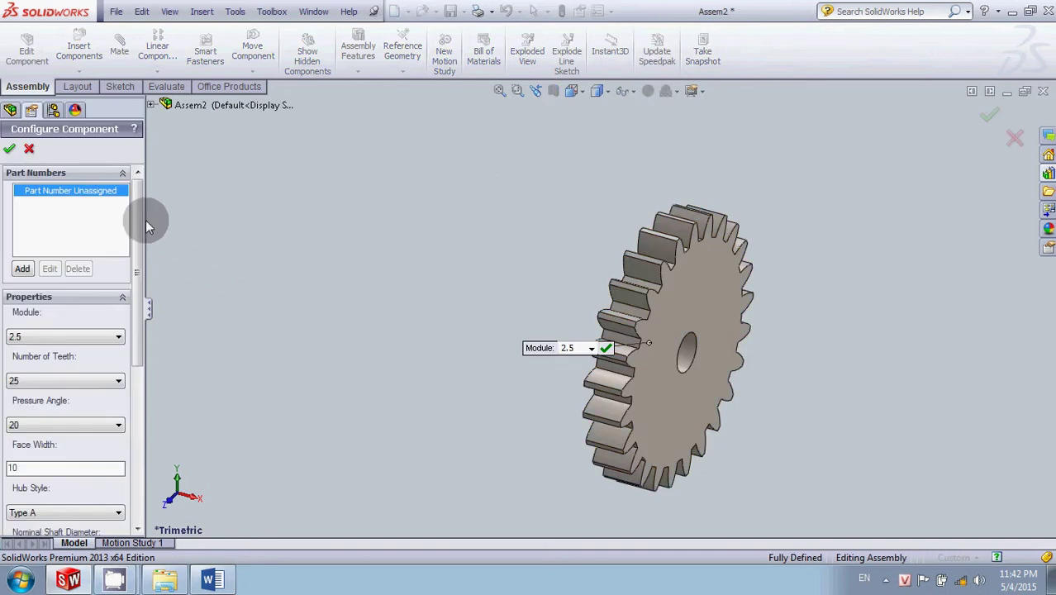
- Review the spur gear settings: module 2.5, 25 teeth, pressure angle 20, face width 10
drag(142, 221, 138, 262)
scroll(78, 240, down, 1)
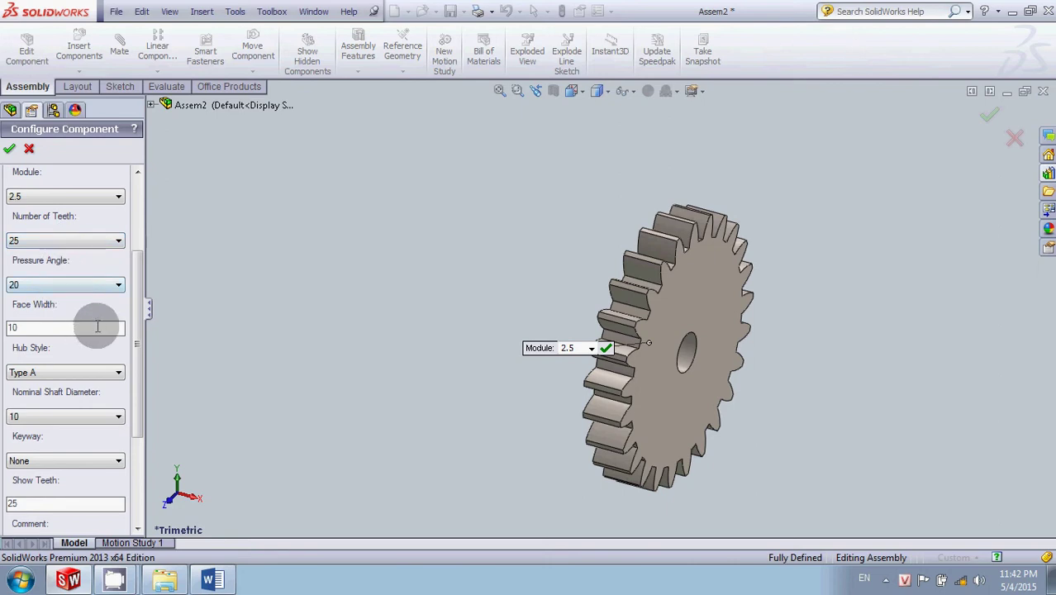
scroll(138, 299, down, 1)
scroll(138, 299, down, 1)
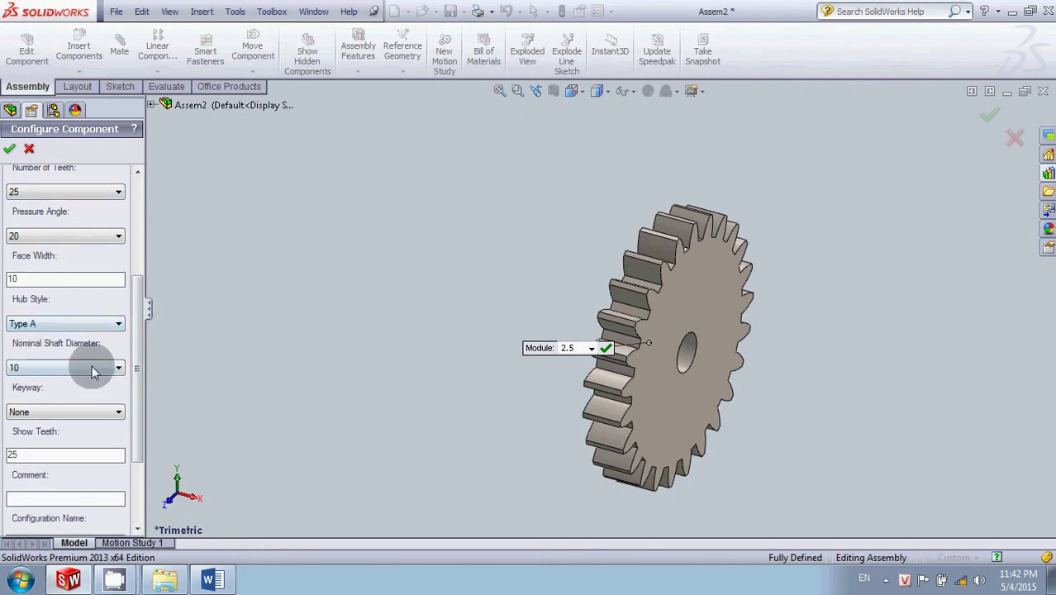
drag(138, 322, 141, 343)
middle_drag(280, 317, 357, 306)
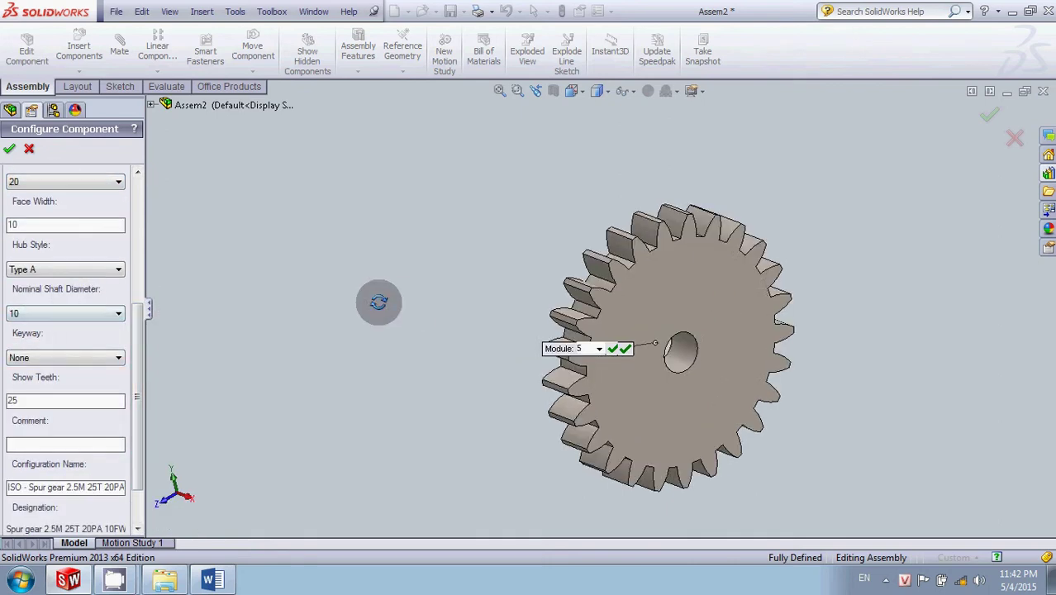
ctrl+middle_drag(495, 358, 342, 272)
- Keep the shaft diameter at 10 and accept the gear into the assembly
scroll(349, 319, down, 2)
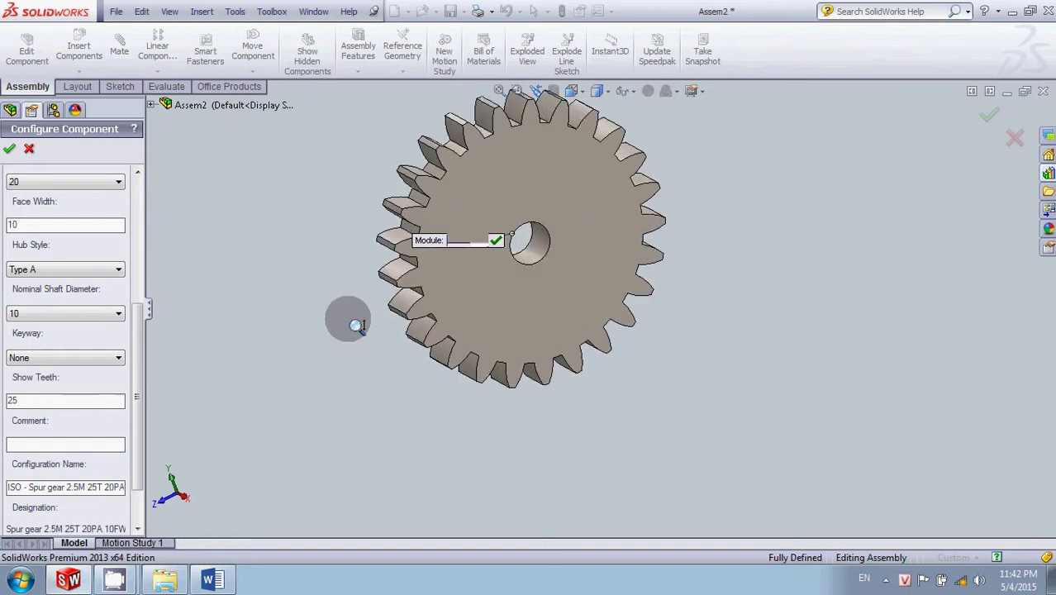
scroll(349, 248, down, 2)
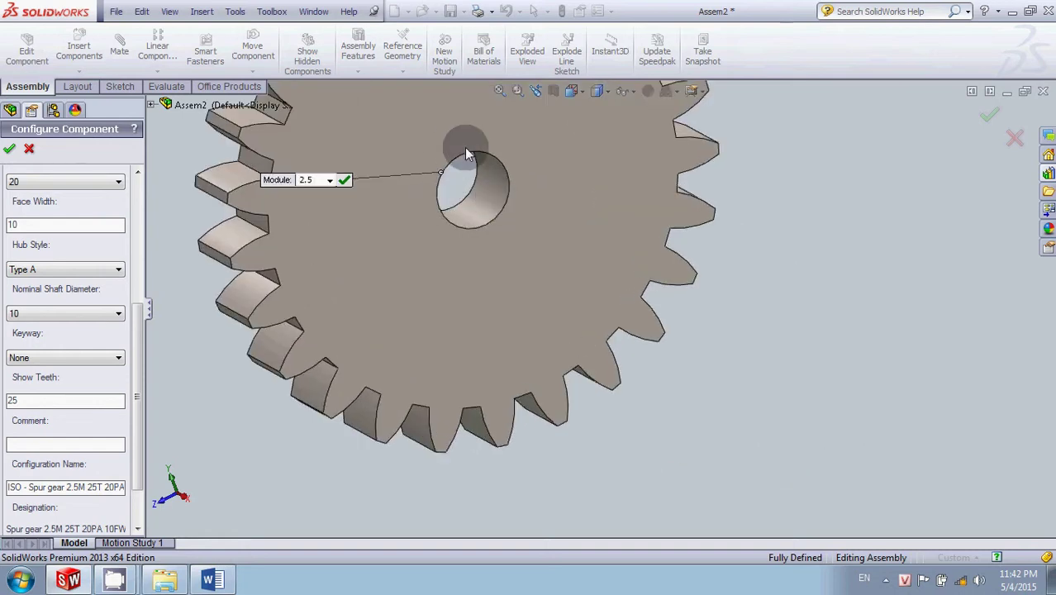
click(46, 319)
click(72, 310)
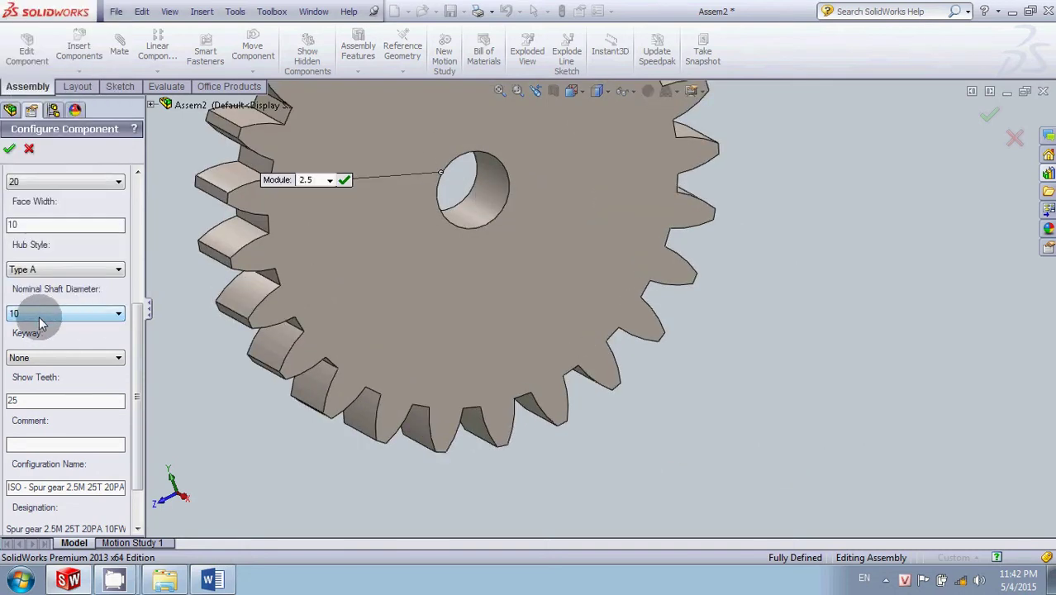
click(10, 150)
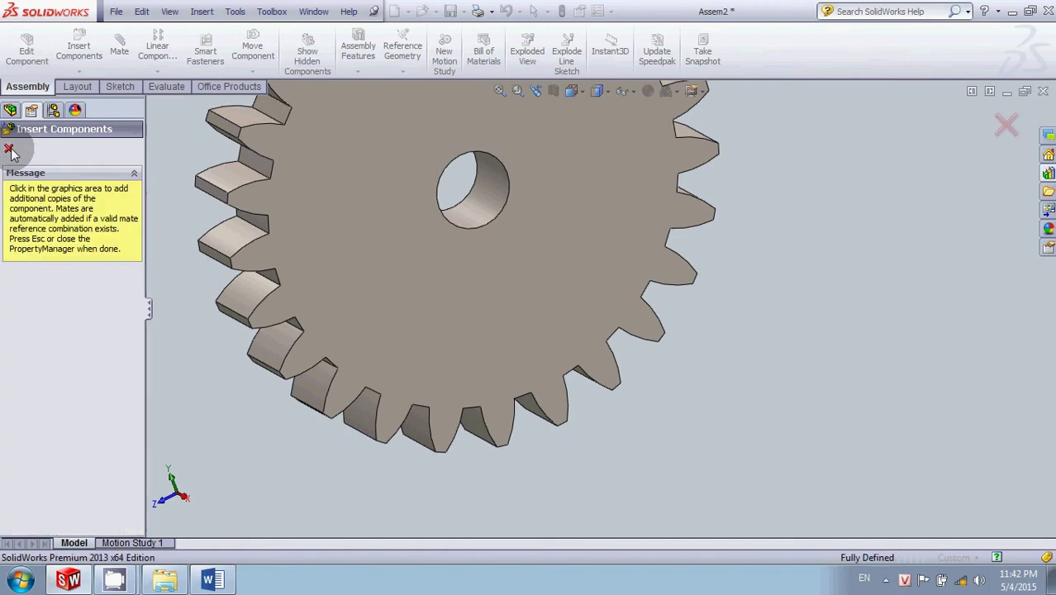
click(11, 150)
- Zoom to fit the inserted spur gear, then switch to the Word guide
key(Escape)
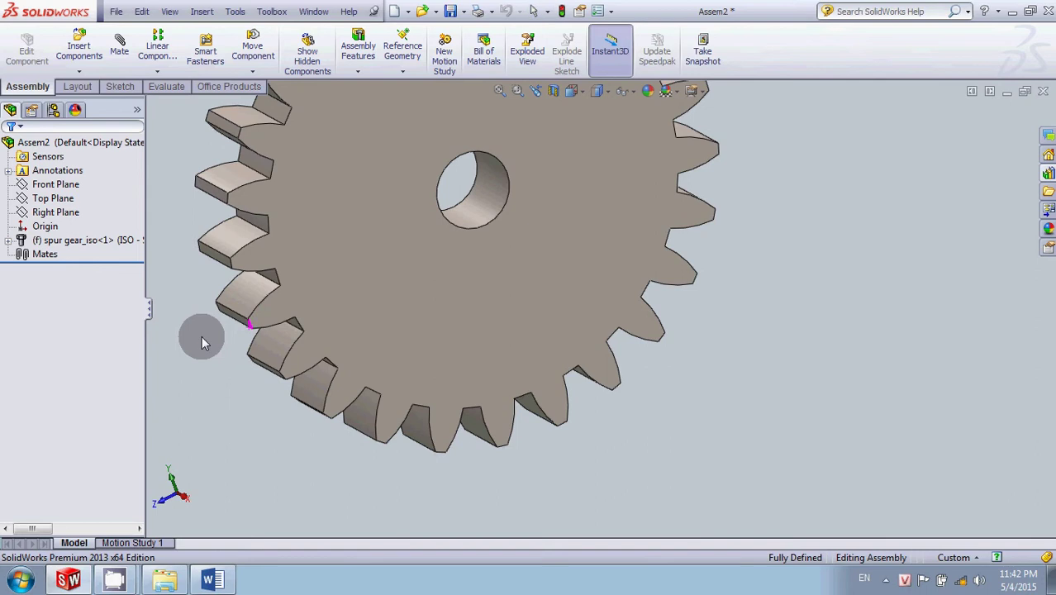
click(536, 64)
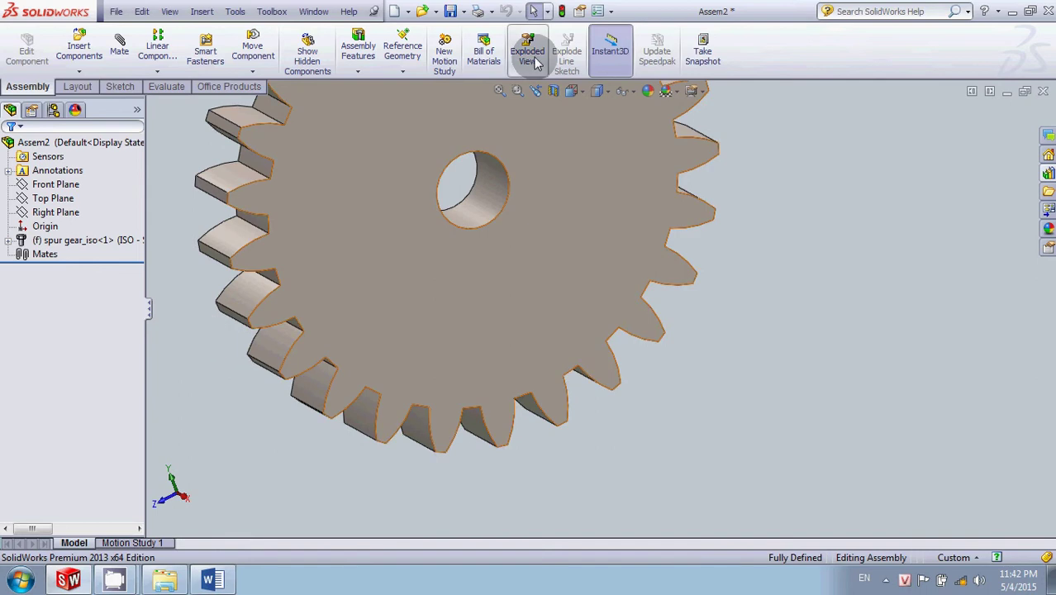
click(499, 91)
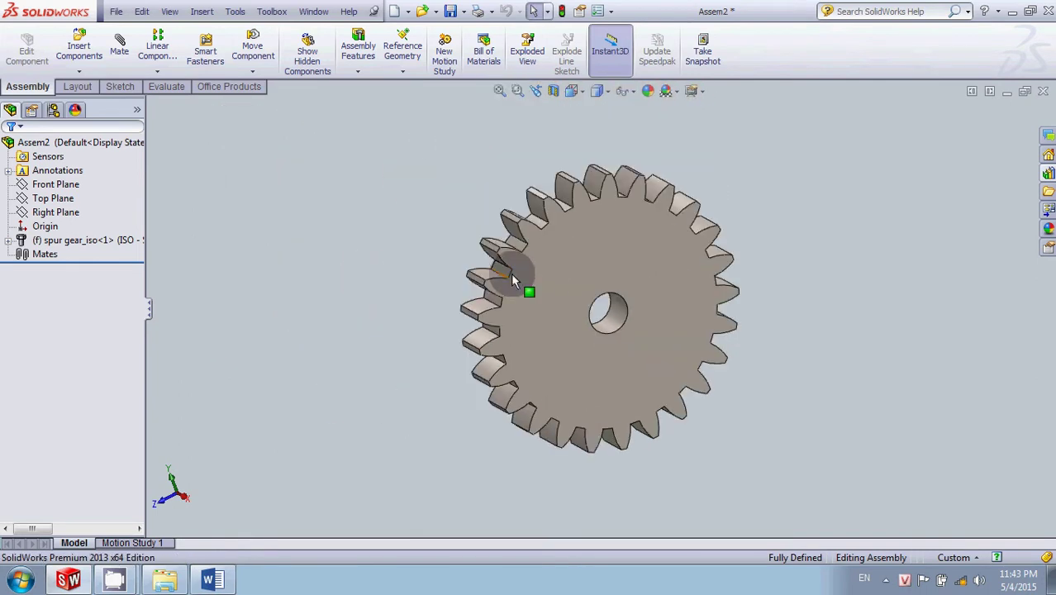
click(560, 276)
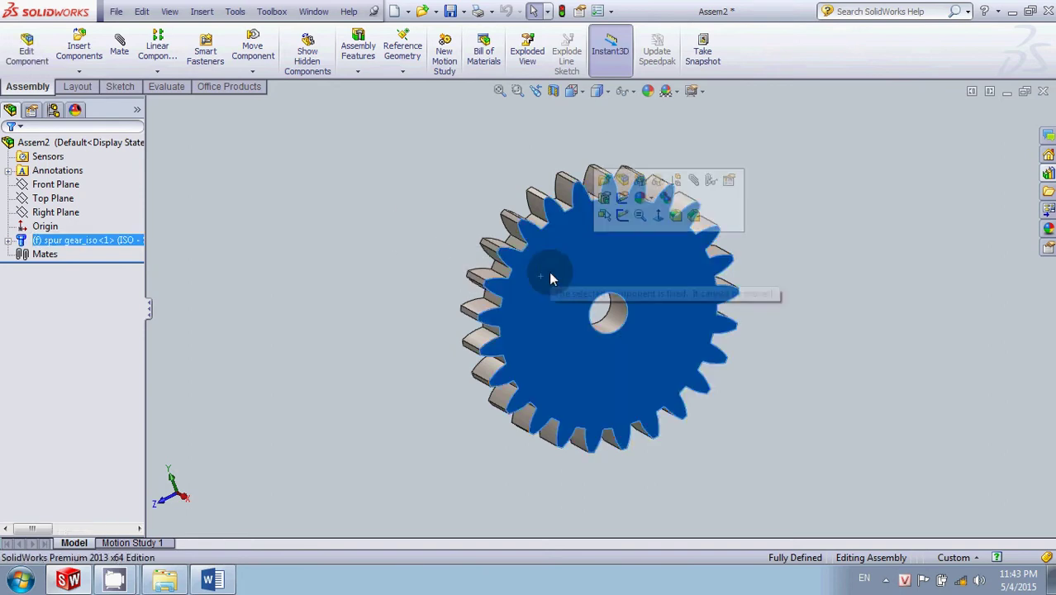
click(304, 290)
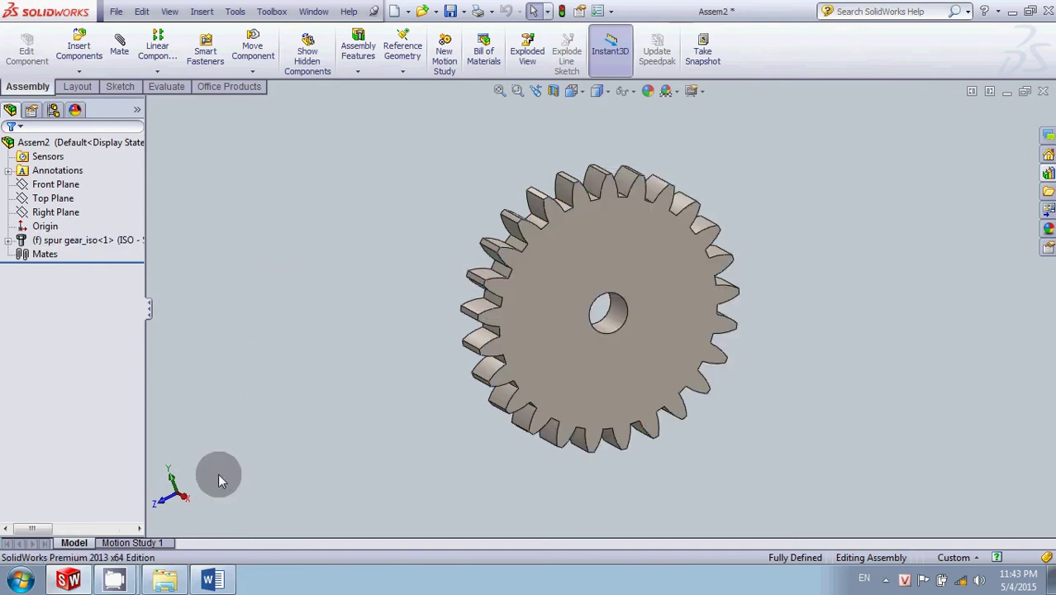
click(211, 581)
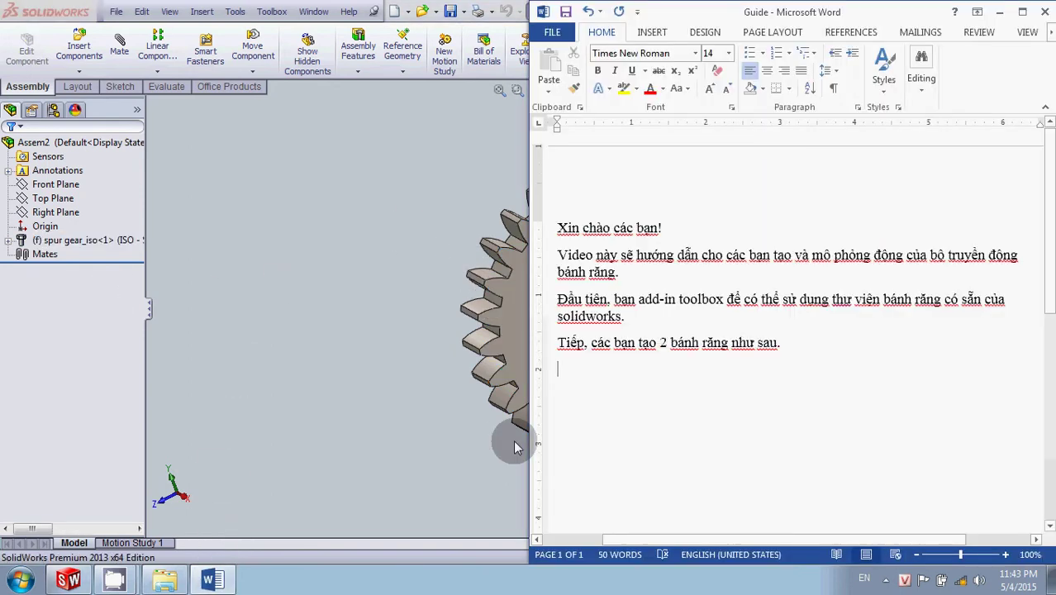
- Write the paragraph saying the gear starts fixed and must be constrained along three global axes
text(Ban đầu)
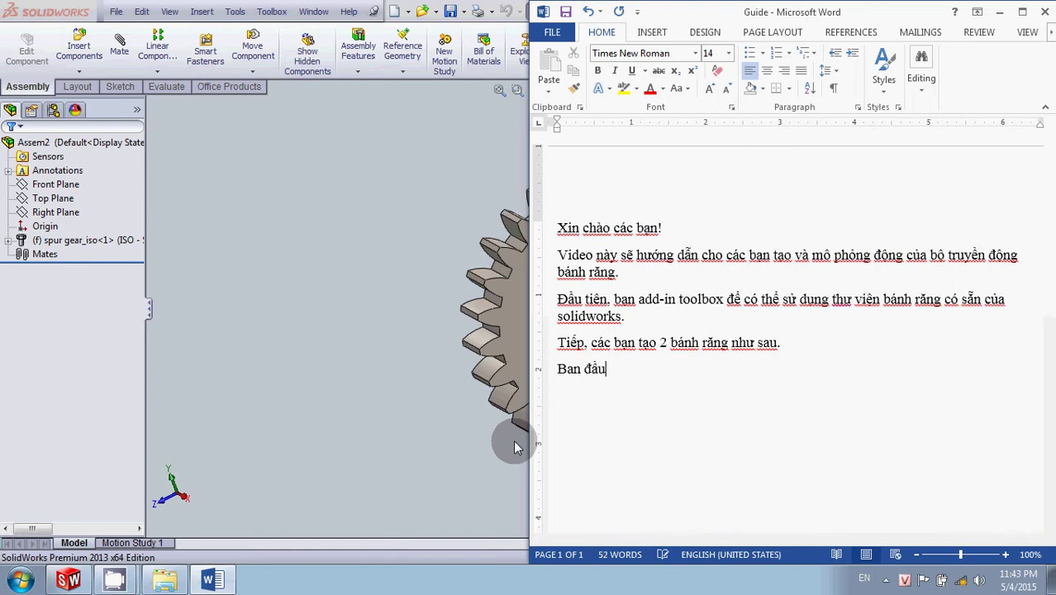
text( tạ)
text( thi)
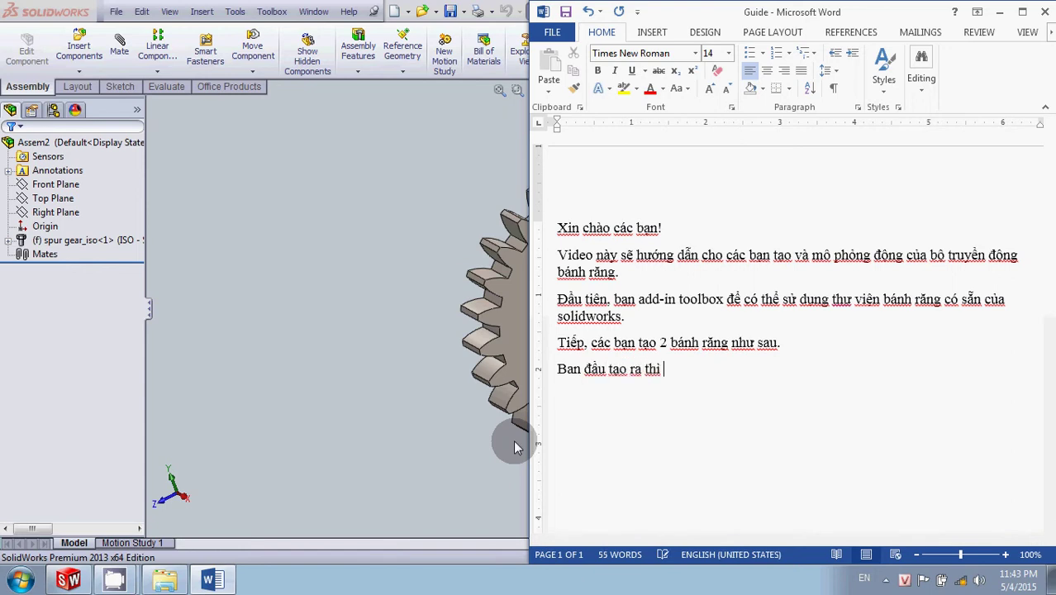
text(banh răng )
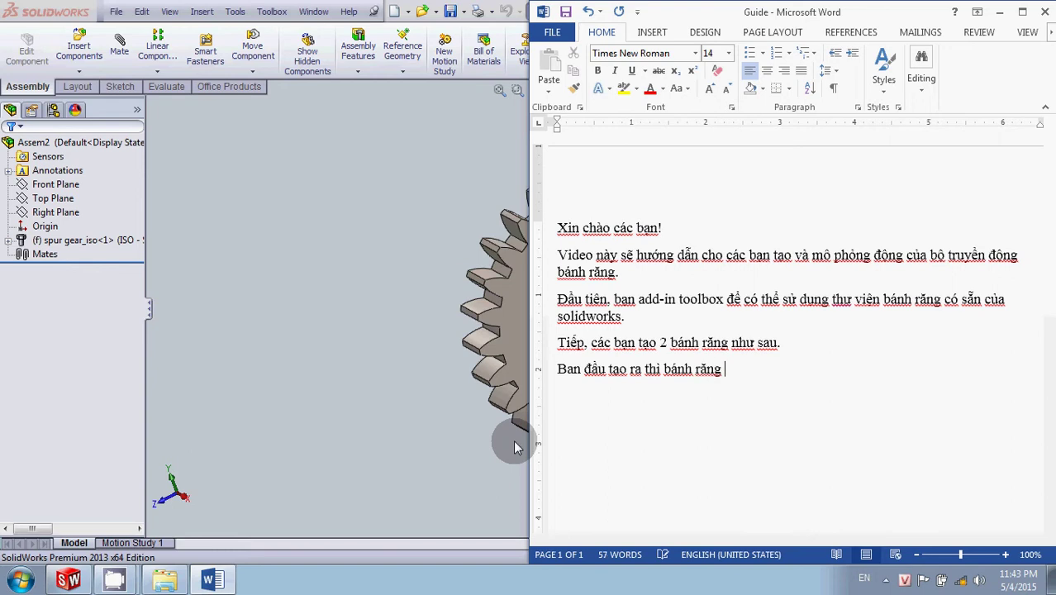
text(naày sẽ)
text( co)
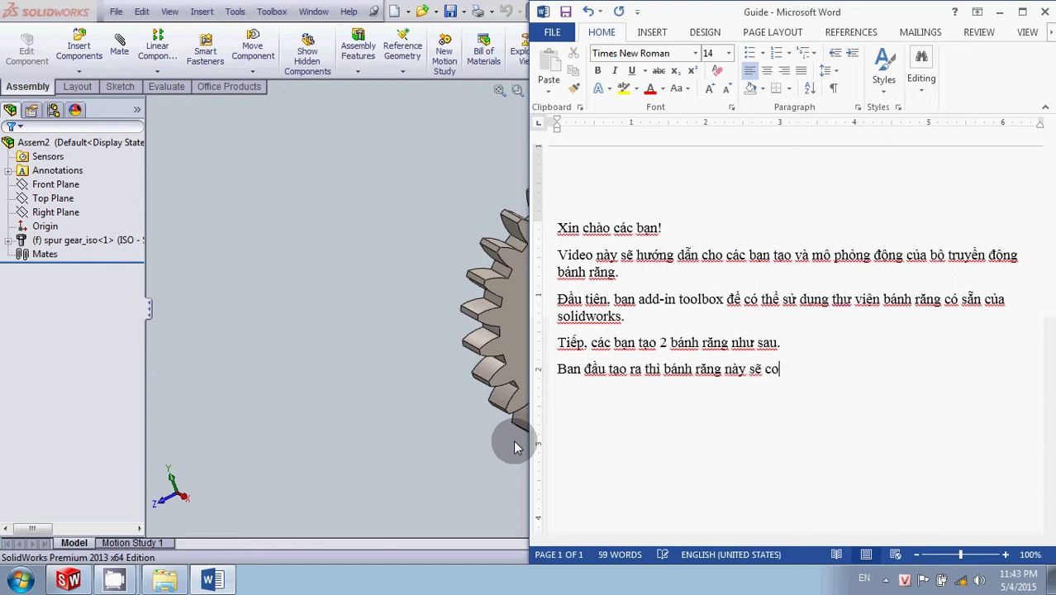
text(ố định k)
text(hông thể đ)
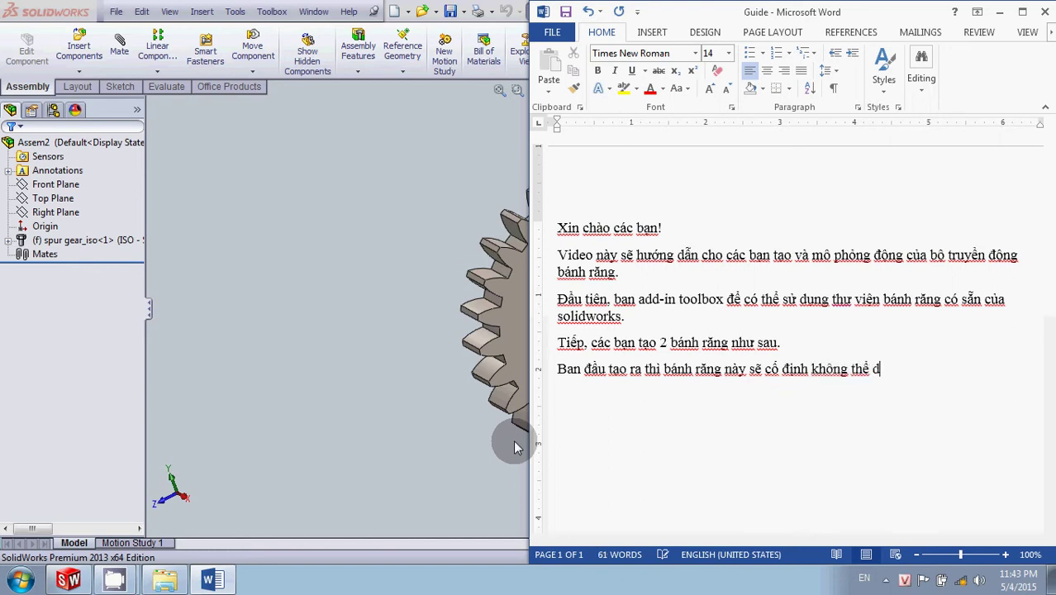
text(huy)
text(n)
text( hay chịu ba)
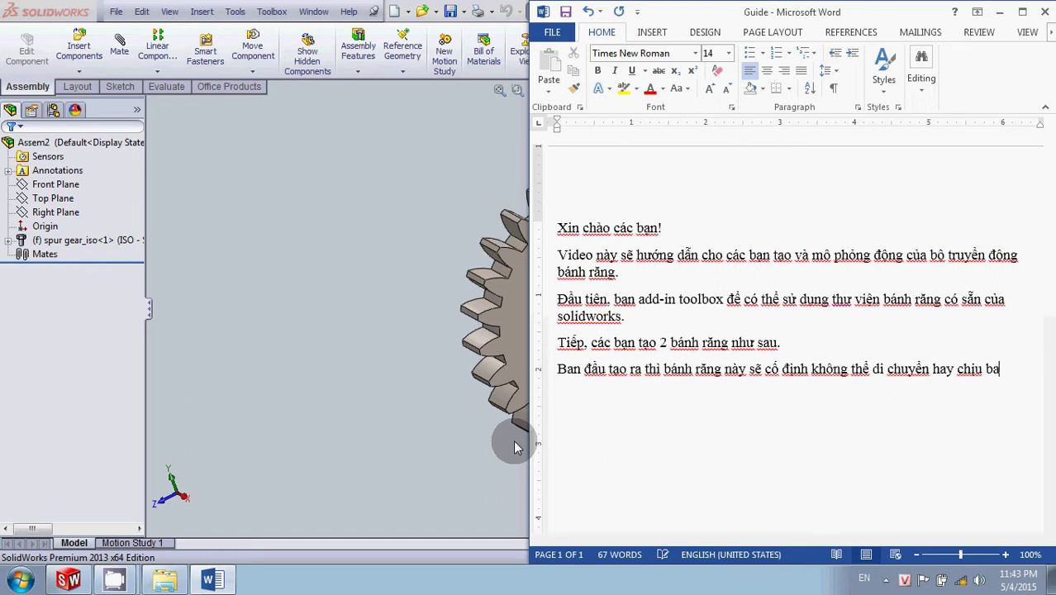
text(ky)
text(ang buộc)
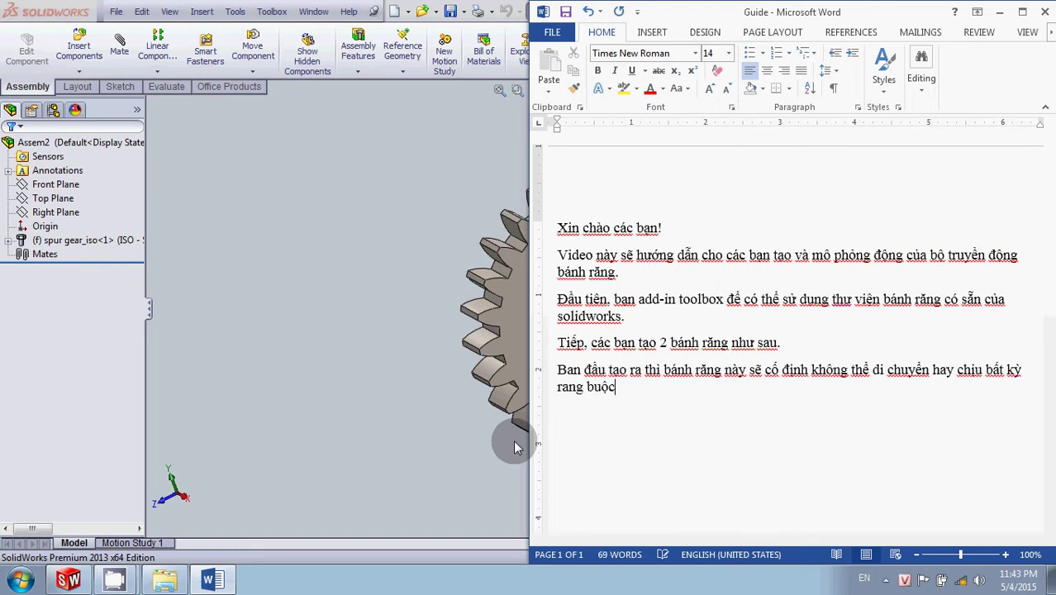
text( nao. Vì)
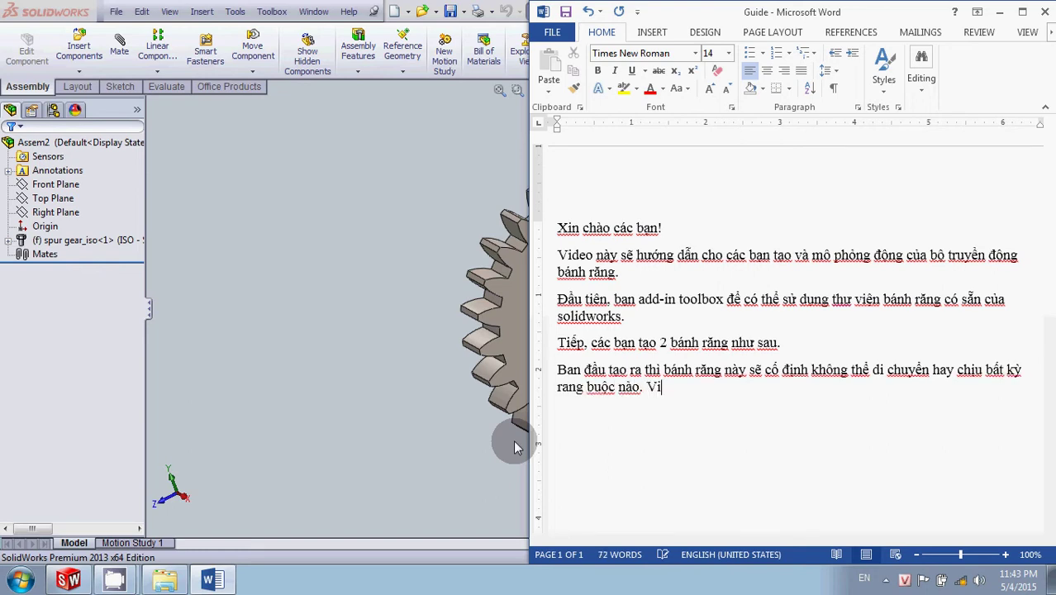
text( va)
text(, )
text(hung ra)
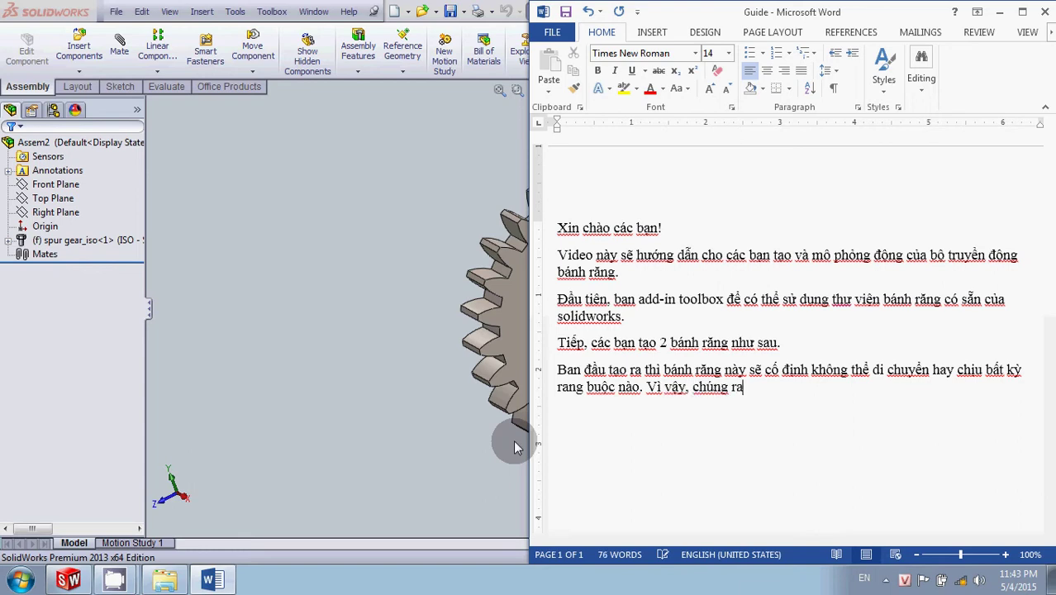
key(BackSpace)
key(BackSpace)
text(ta cần)
text( cố)
text( đ)
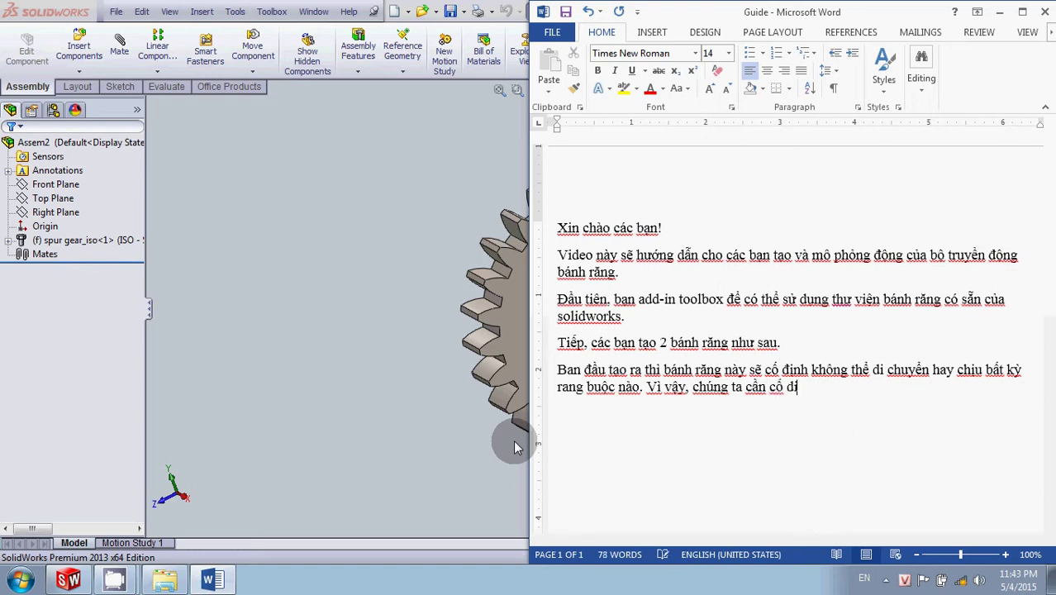
text(ịnh nó theo)
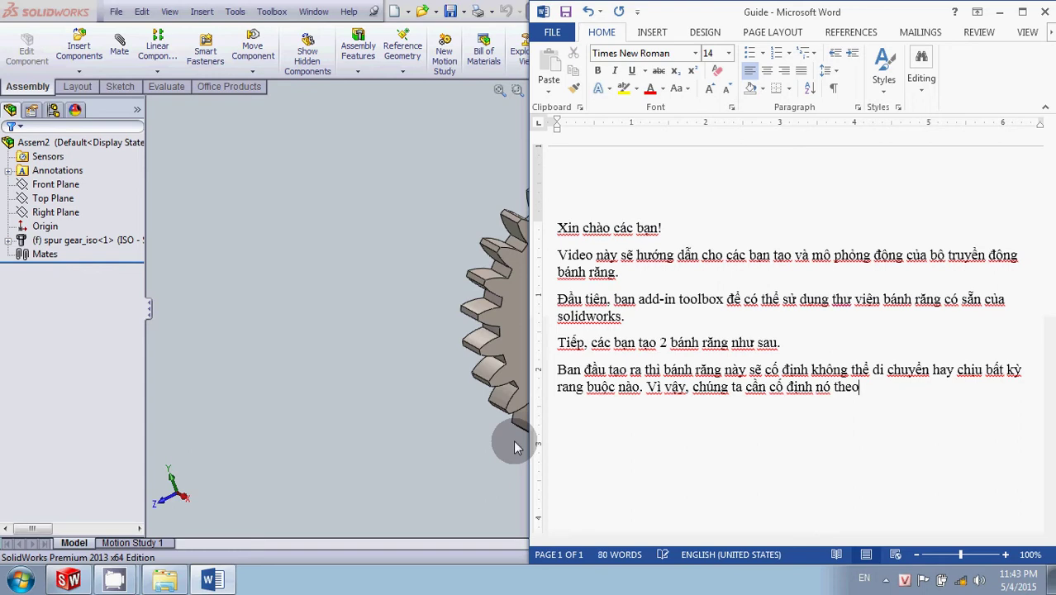
text( 3 )
text(phương c)
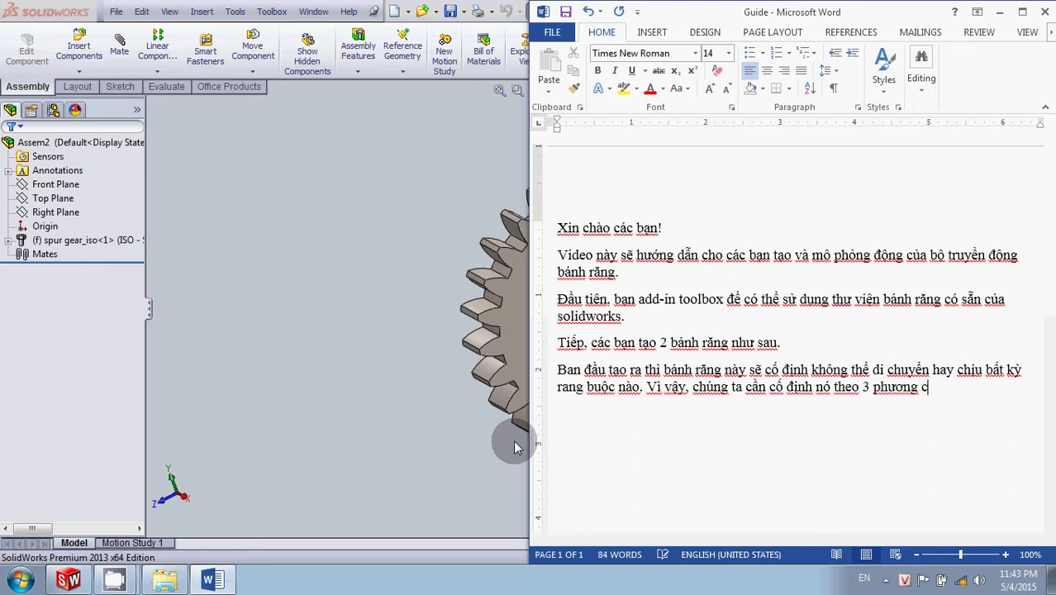
text(ủa t)
text(rục tọa )
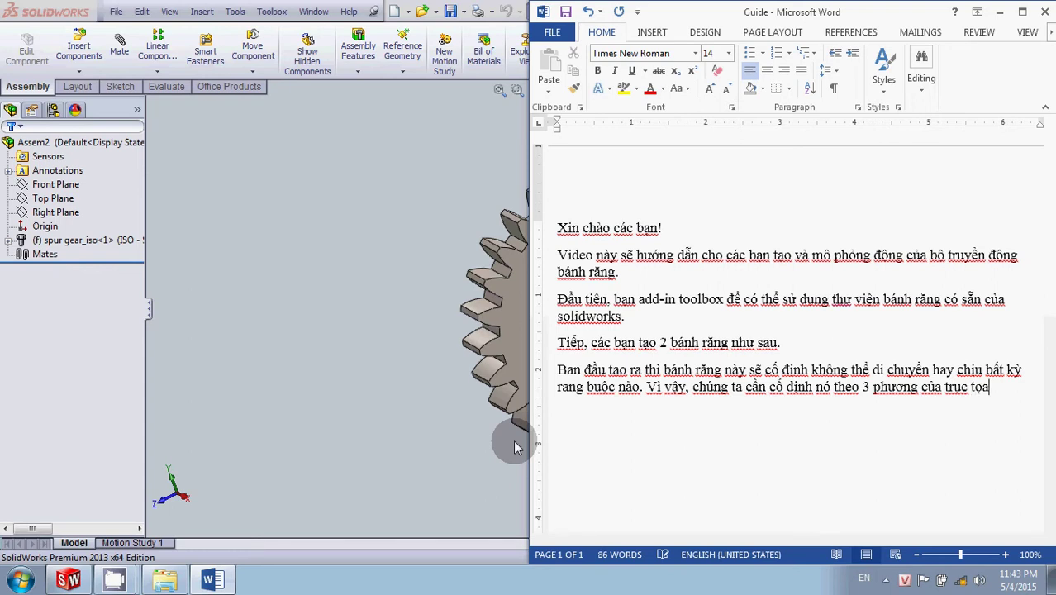
text(độ)
text( toàn d)
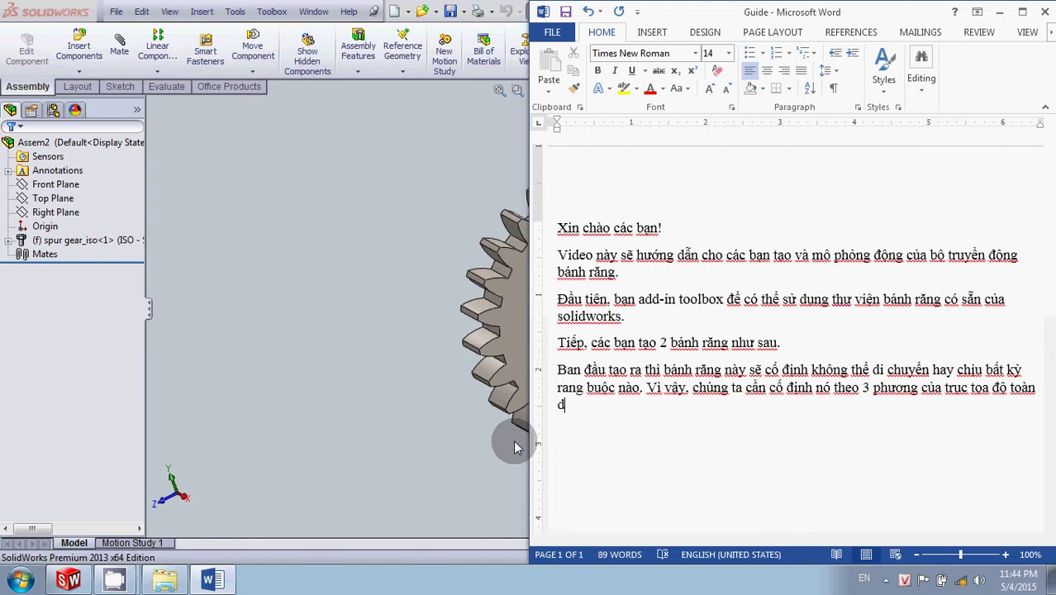
key(BackSpace)
text(cuc)
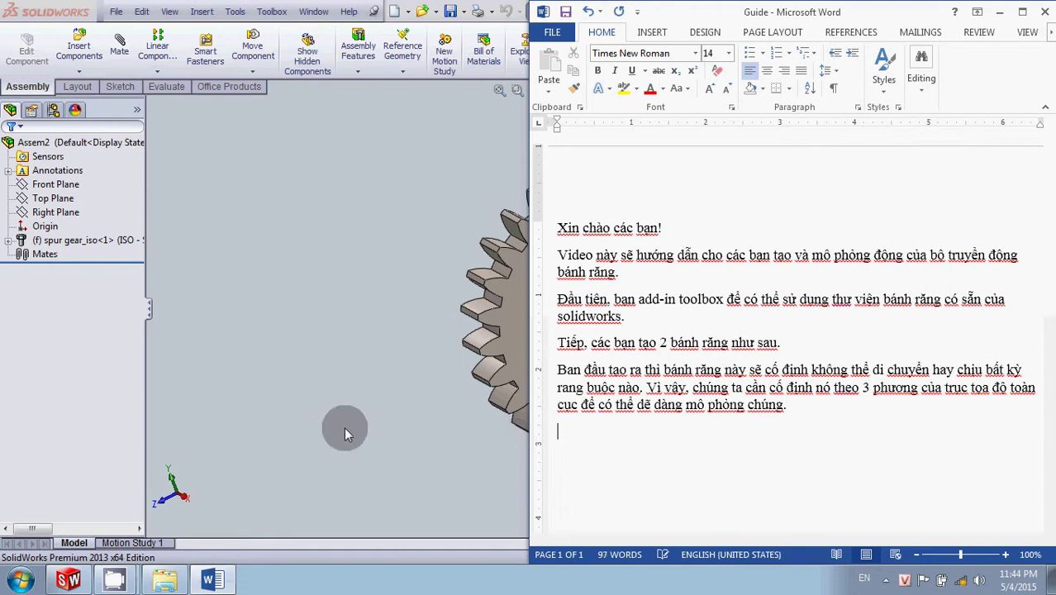
click(340, 263)
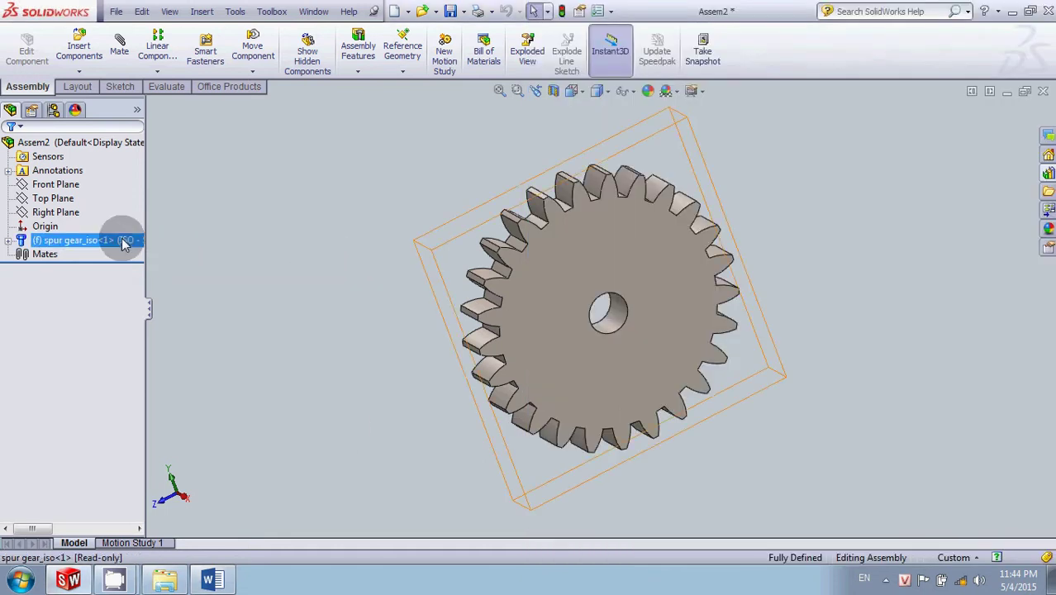
- Set the spur gear component to Float and drag it to a new position
click(124, 240)
right_click(124, 240)
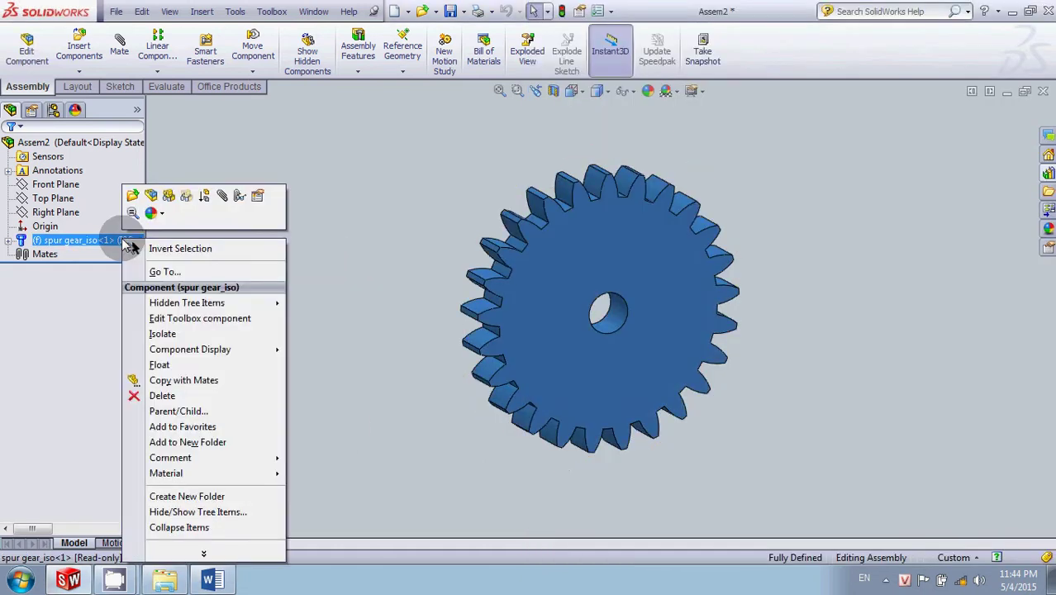
click(160, 364)
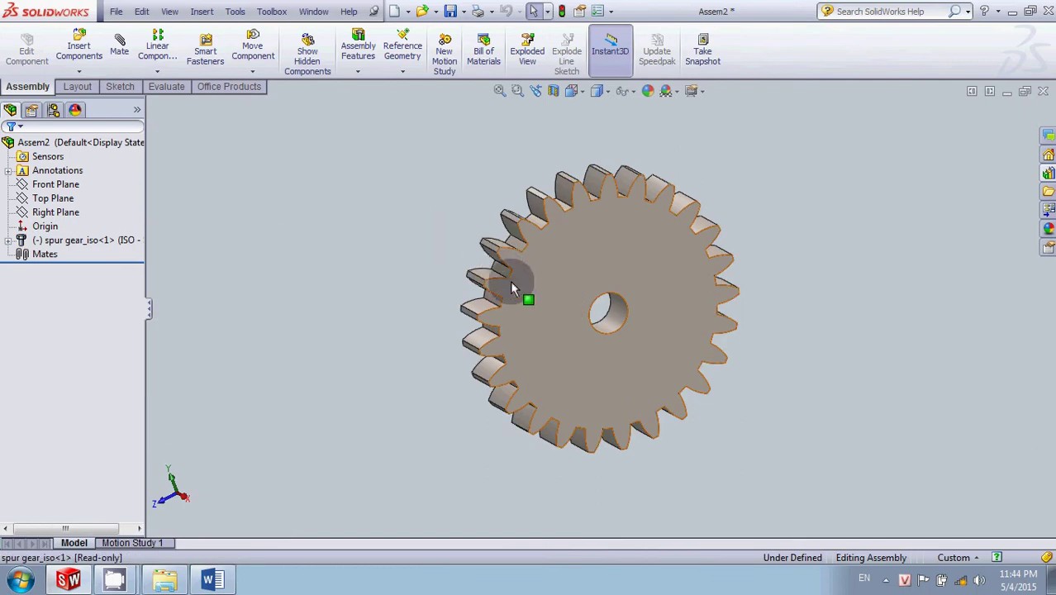
drag(510, 280, 362, 238)
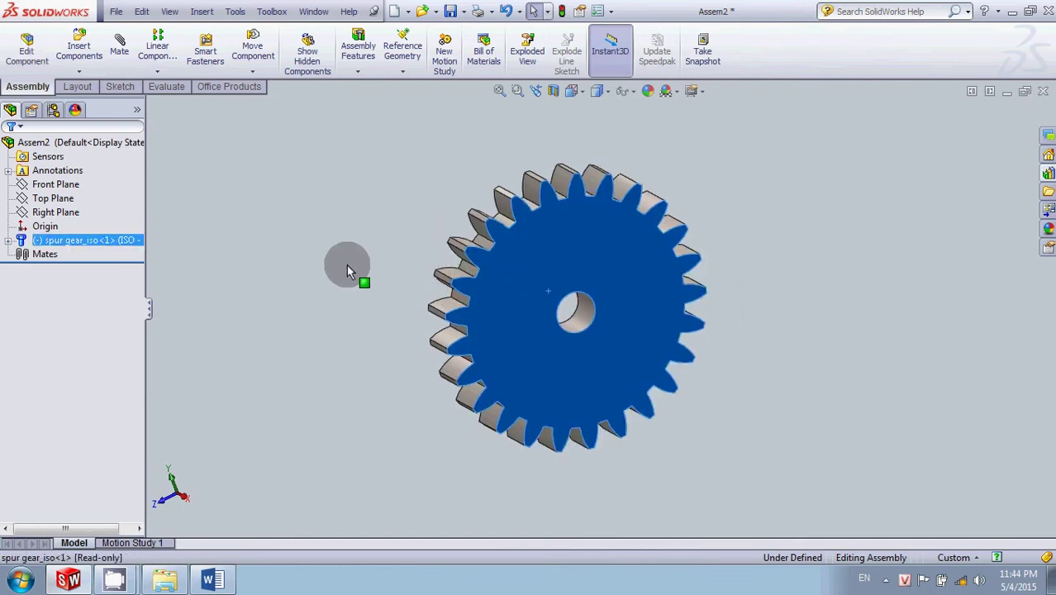
mouse_move(583, 252)
mouse_down()
mouse_move(460, 225)
mouse_move(681, 259)
mouse_up()
click(301, 220)
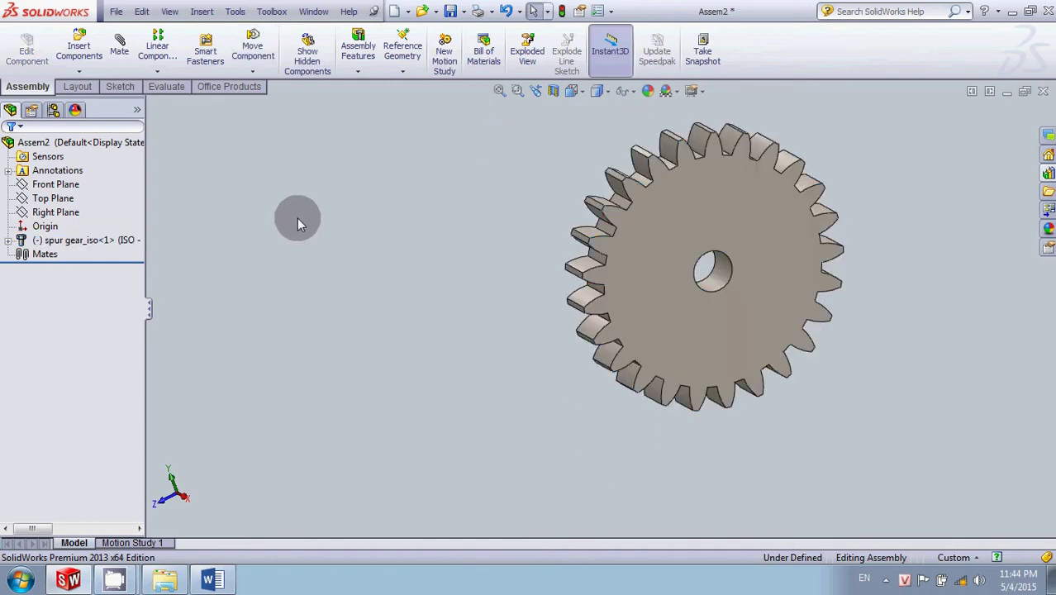
click(121, 50)
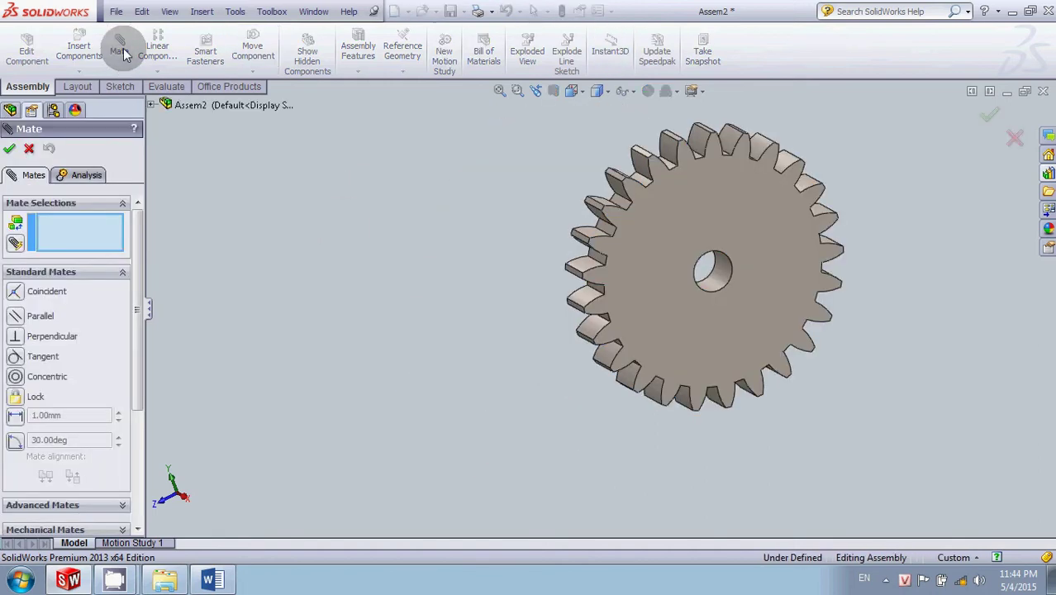
- Mate the gear's Plane1 coincident with the assembly's Front Plane
click(151, 105)
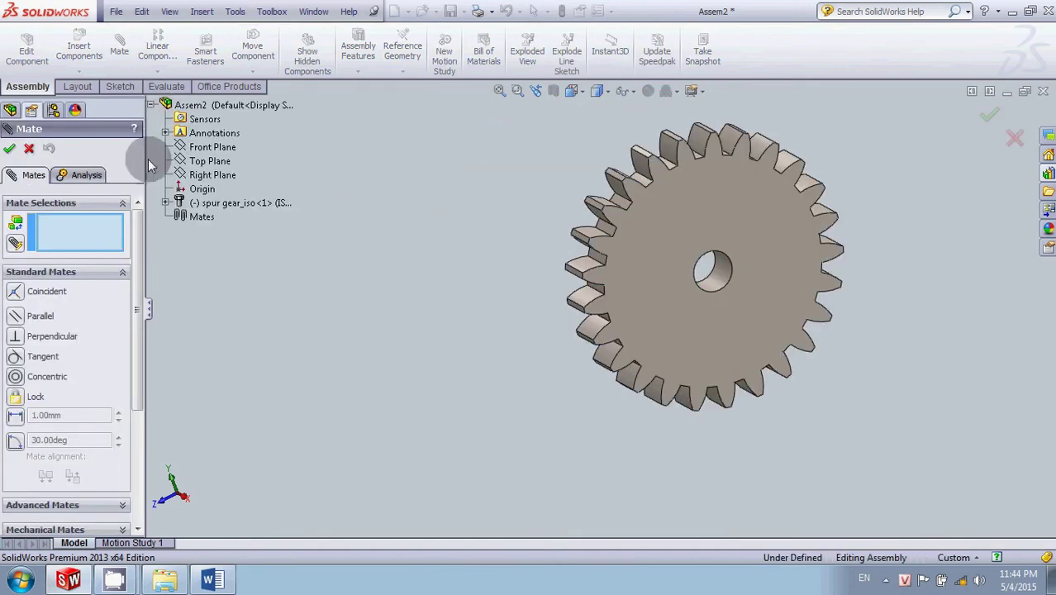
click(166, 202)
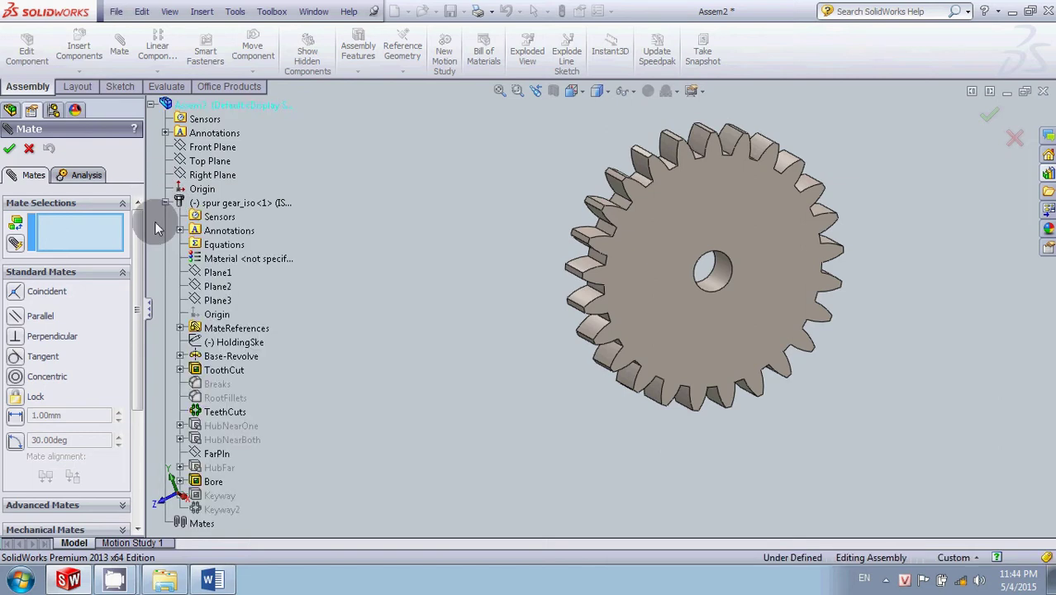
click(208, 274)
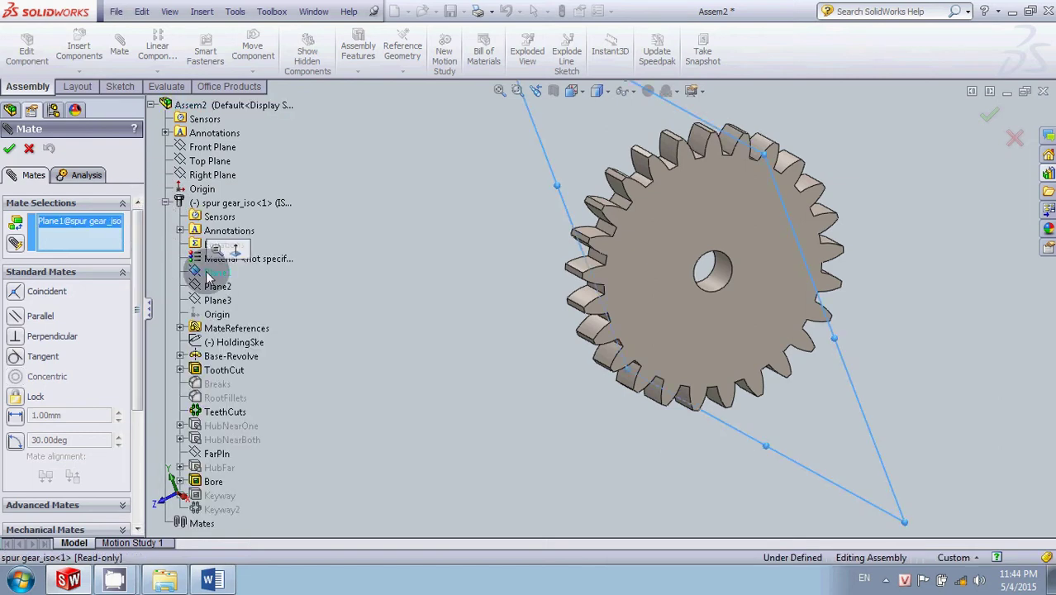
click(195, 148)
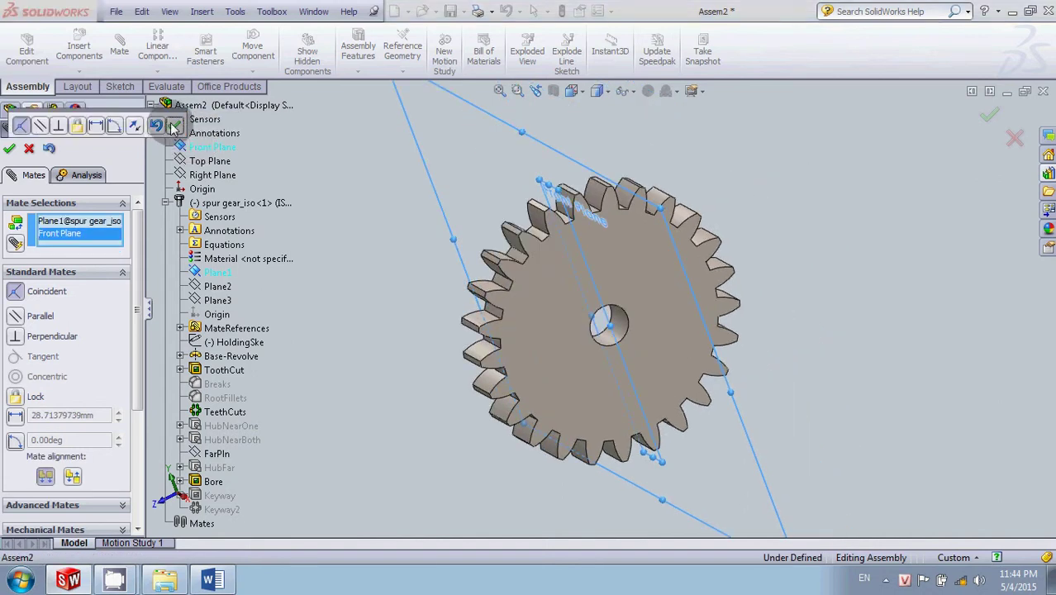
click(174, 126)
- Mate Plane2 coincident with the Top Plane, pick Plane3, then cancel the Mate command
click(212, 286)
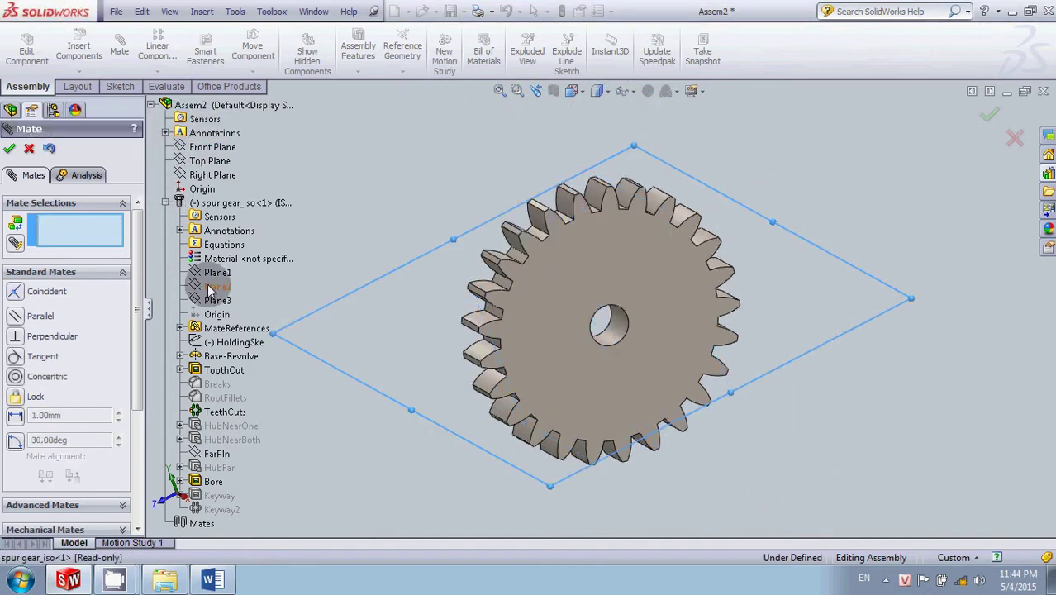
click(197, 164)
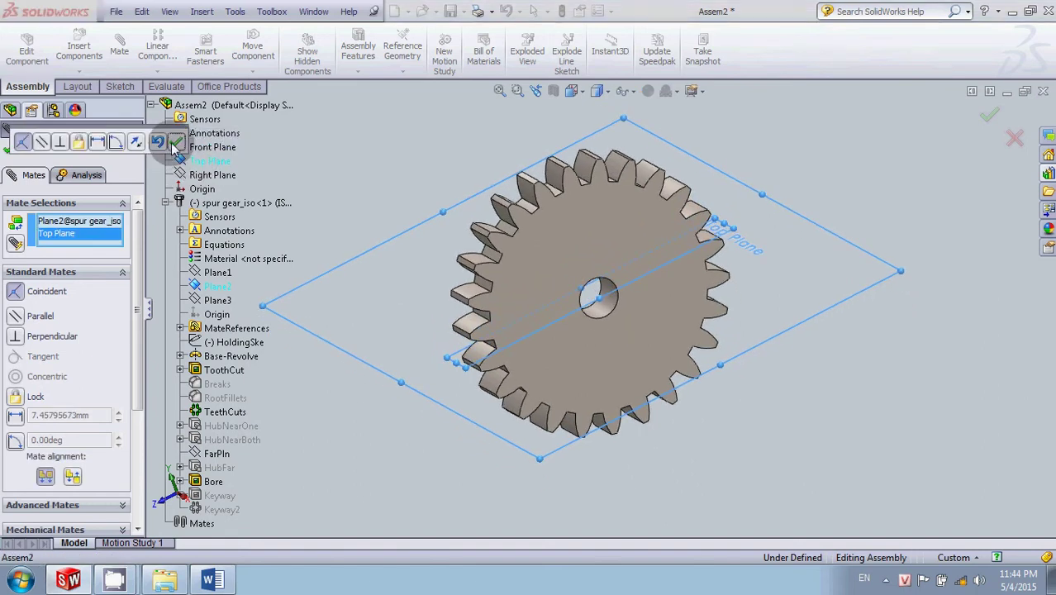
click(176, 143)
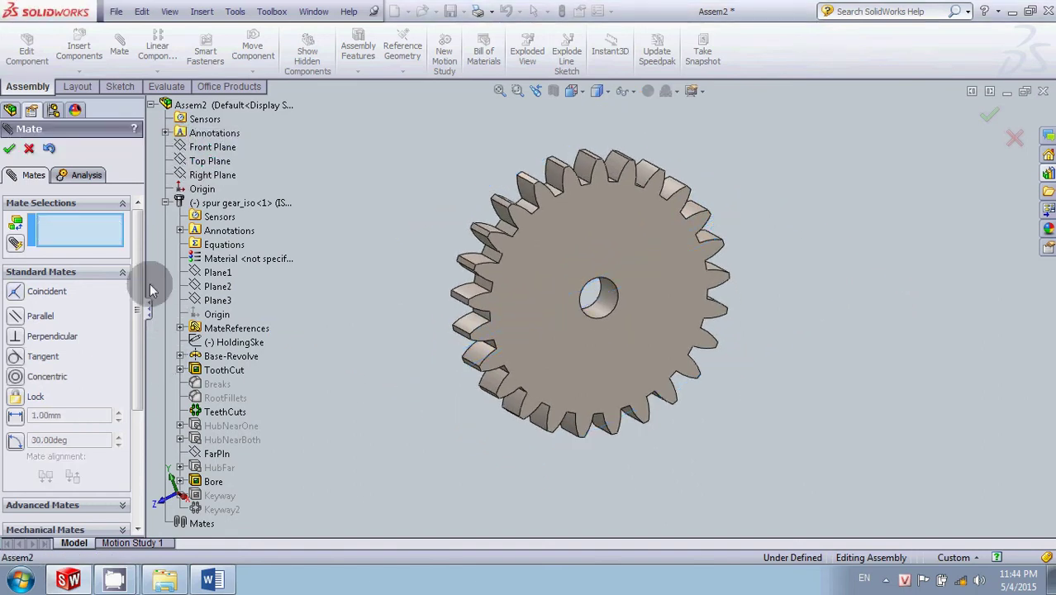
mouse_move(211, 581)
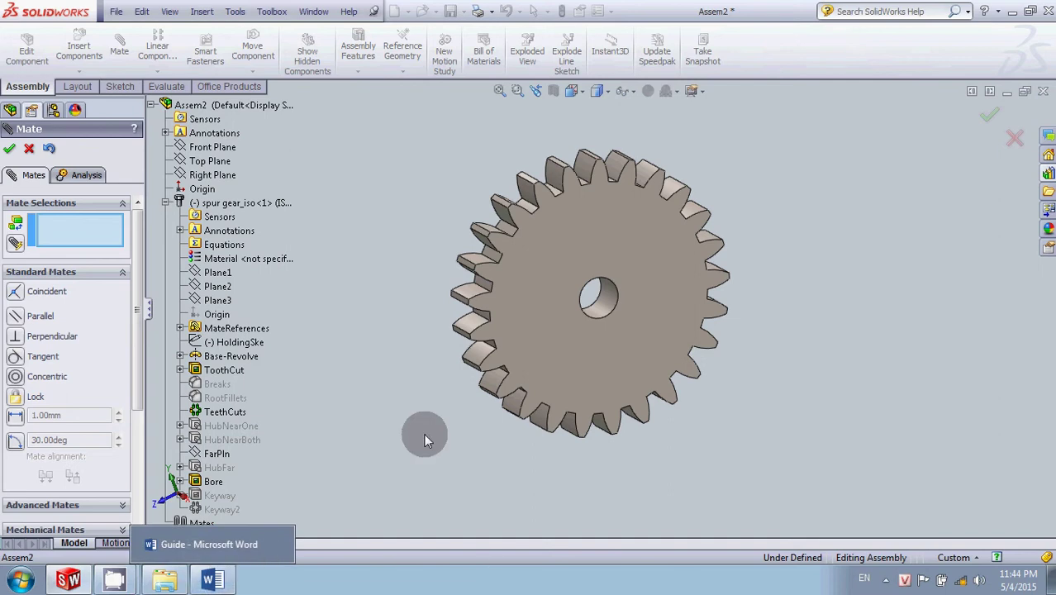
mouse_move(465, 342)
mouse_down()
mouse_move(503, 397)
mouse_move(486, 272)
mouse_move(540, 205)
mouse_move(488, 325)
mouse_move(560, 287)
mouse_move(568, 295)
mouse_move(438, 300)
mouse_up()
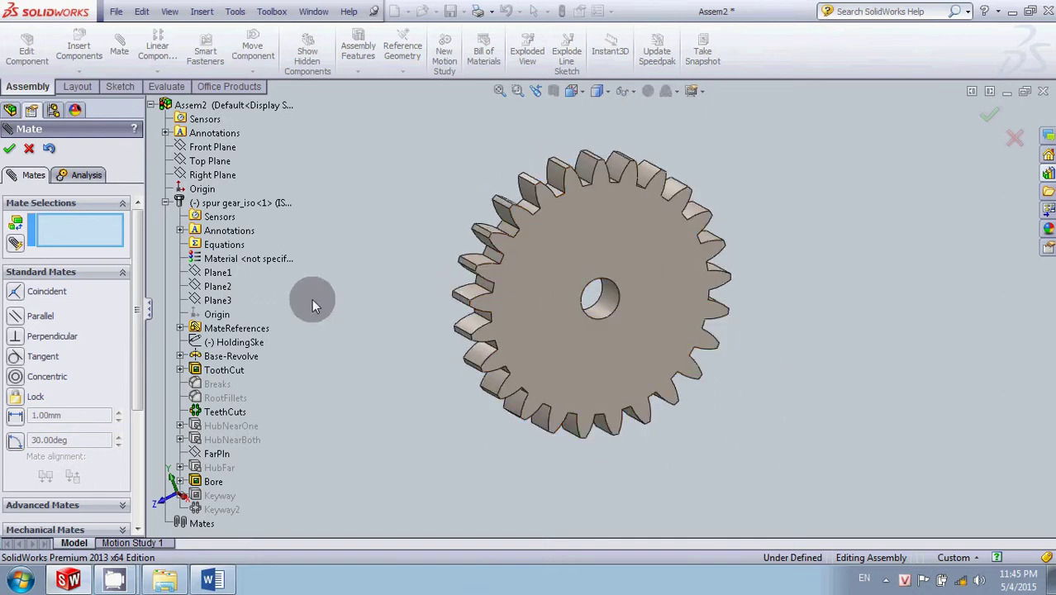
click(218, 301)
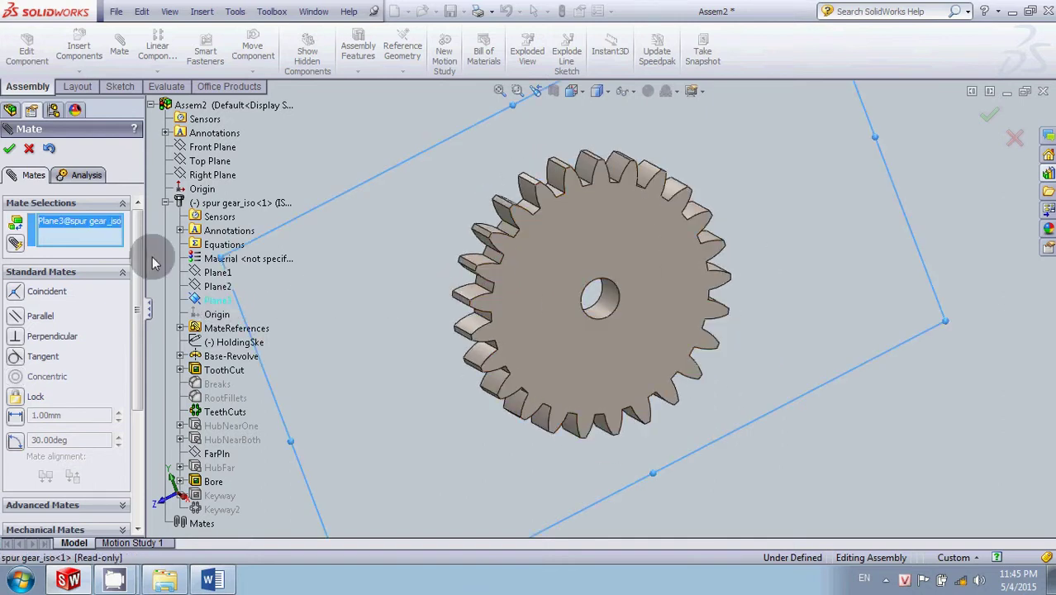
click(29, 150)
- Delete the existing Coincident1 and Coincident2 mates
click(9, 240)
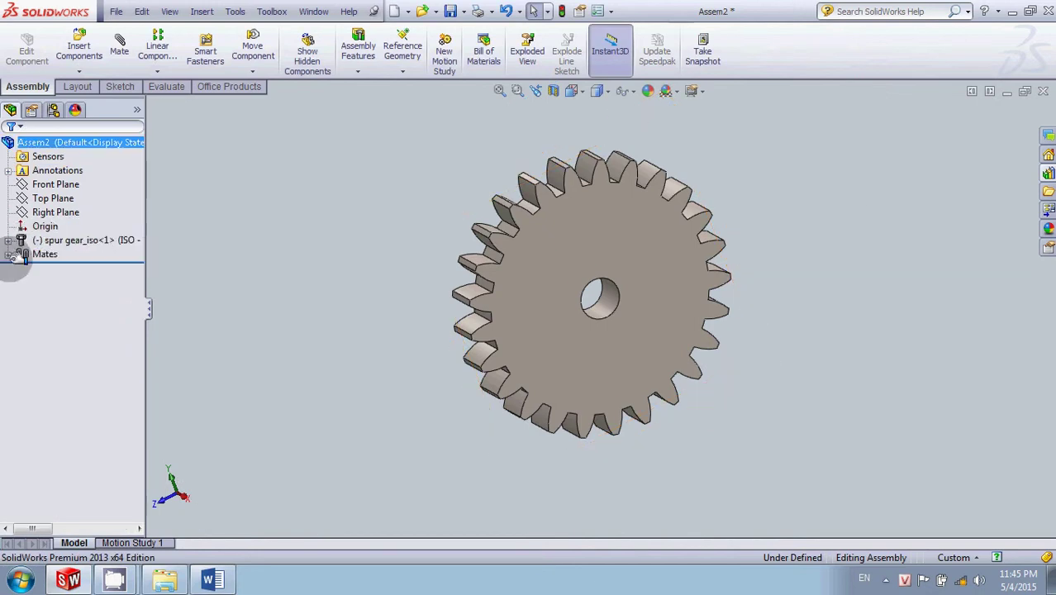
click(8, 254)
click(60, 270)
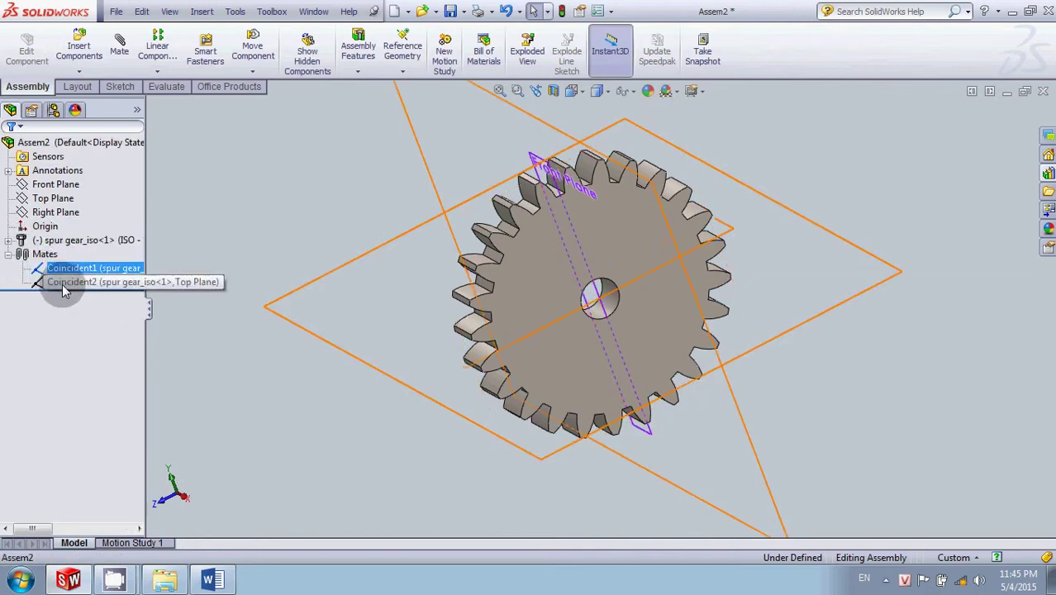
shift+click(60, 282)
right_click(58, 282)
click(106, 328)
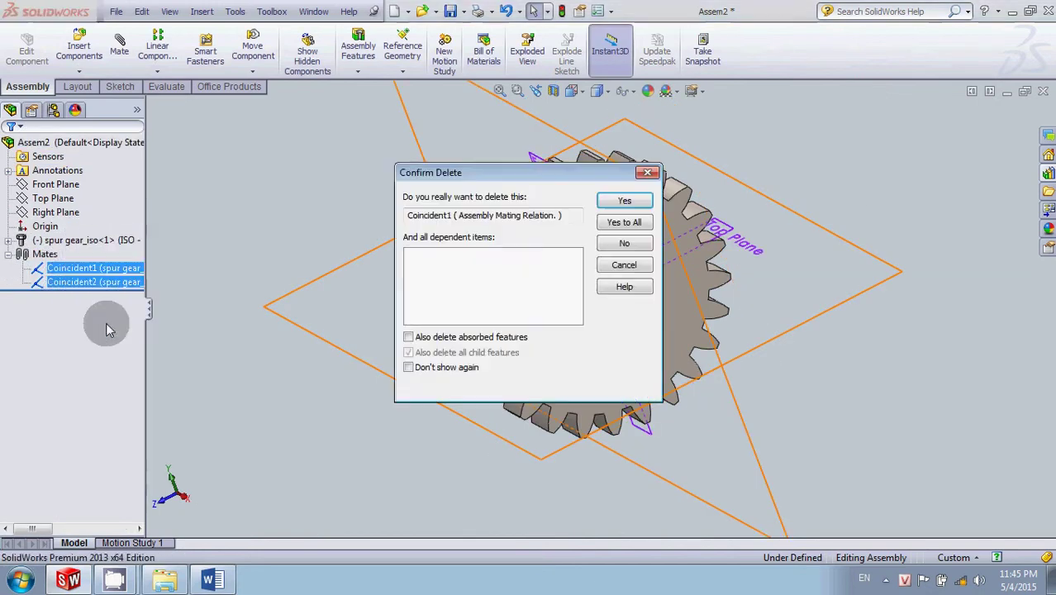
click(622, 223)
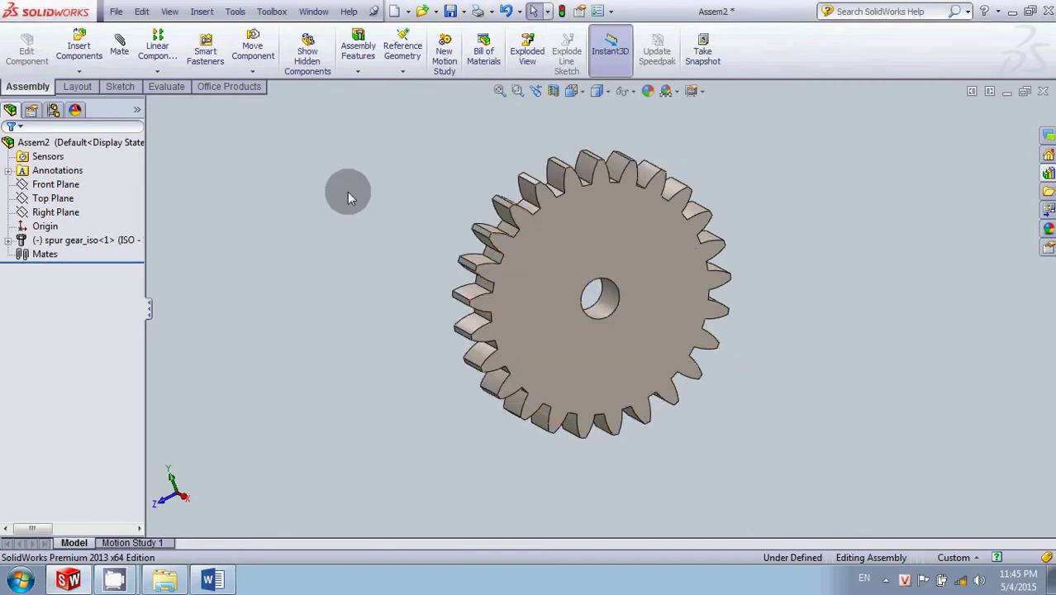
- Show temporary axes and mate the gear's central axis coincident to the Front and Top Planes
click(123, 51)
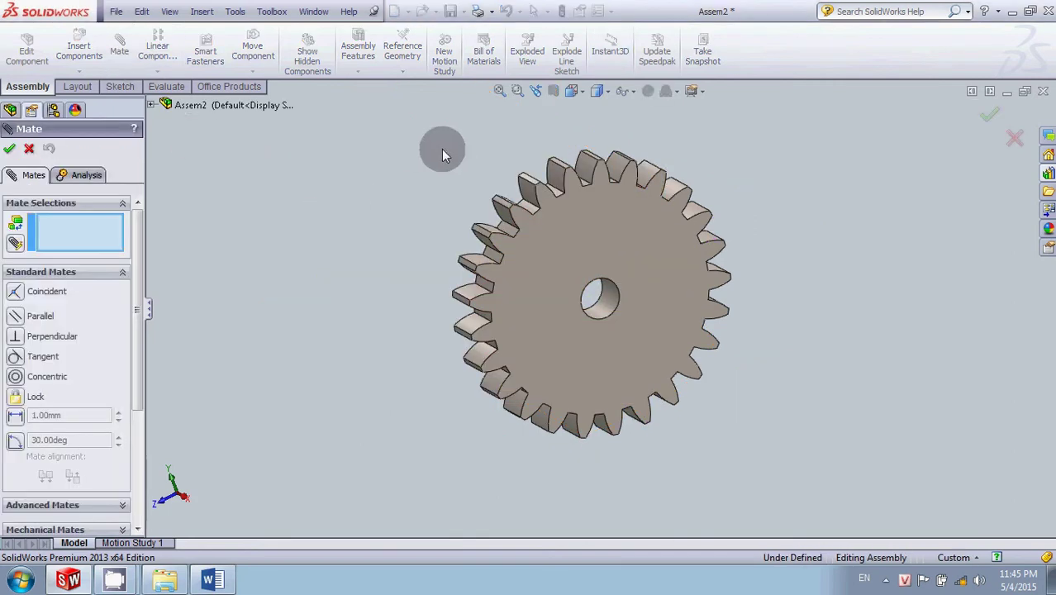
click(626, 91)
click(647, 132)
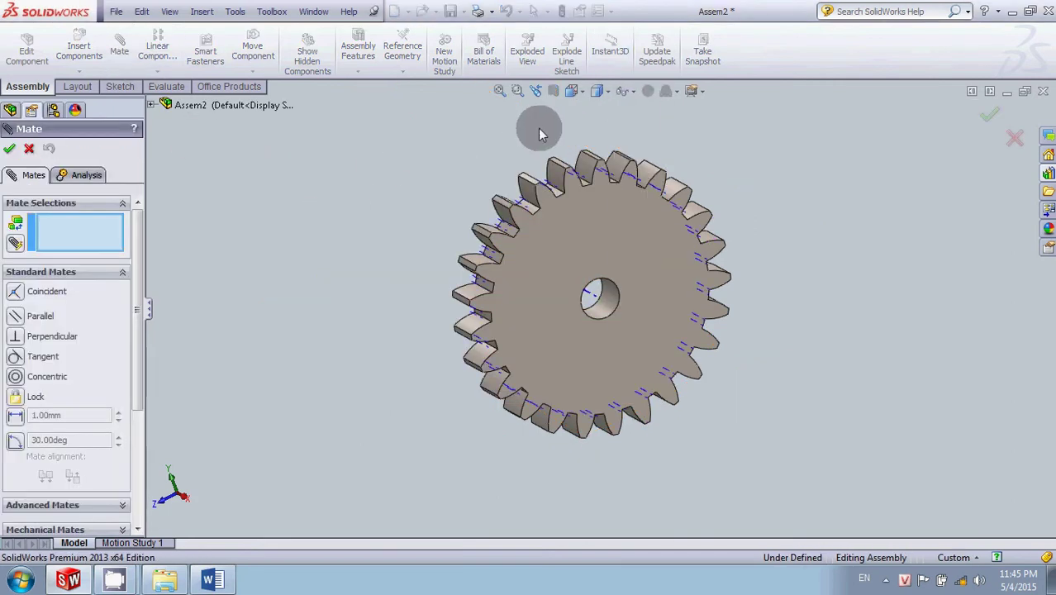
click(151, 118)
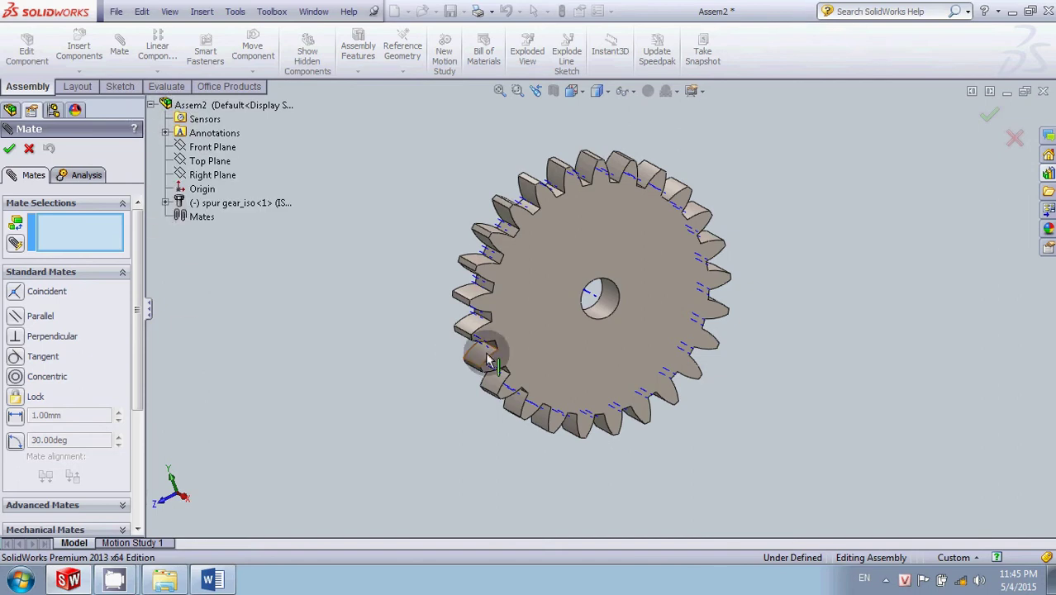
click(588, 294)
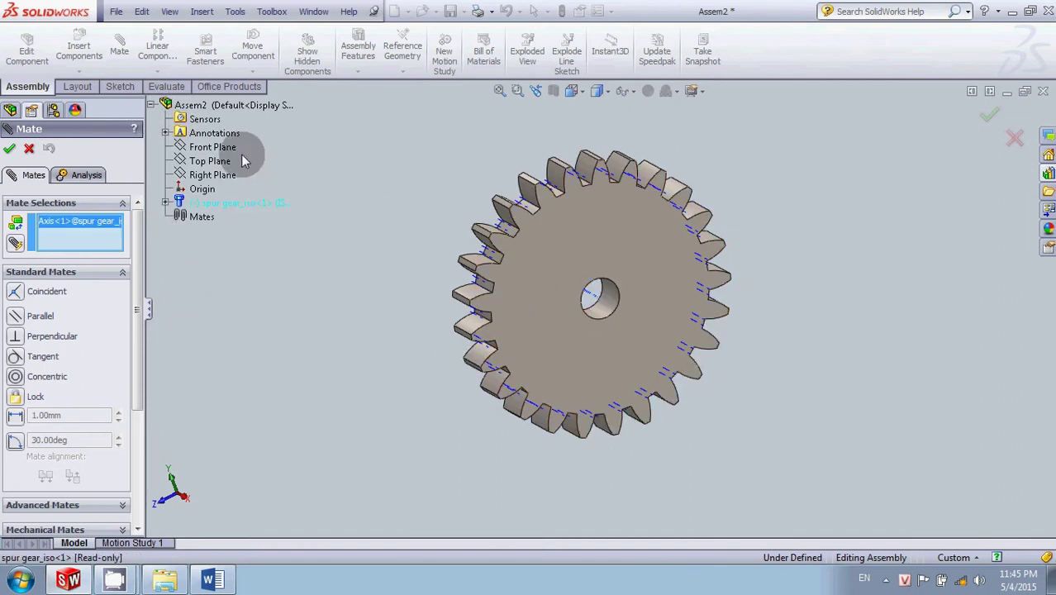
click(216, 147)
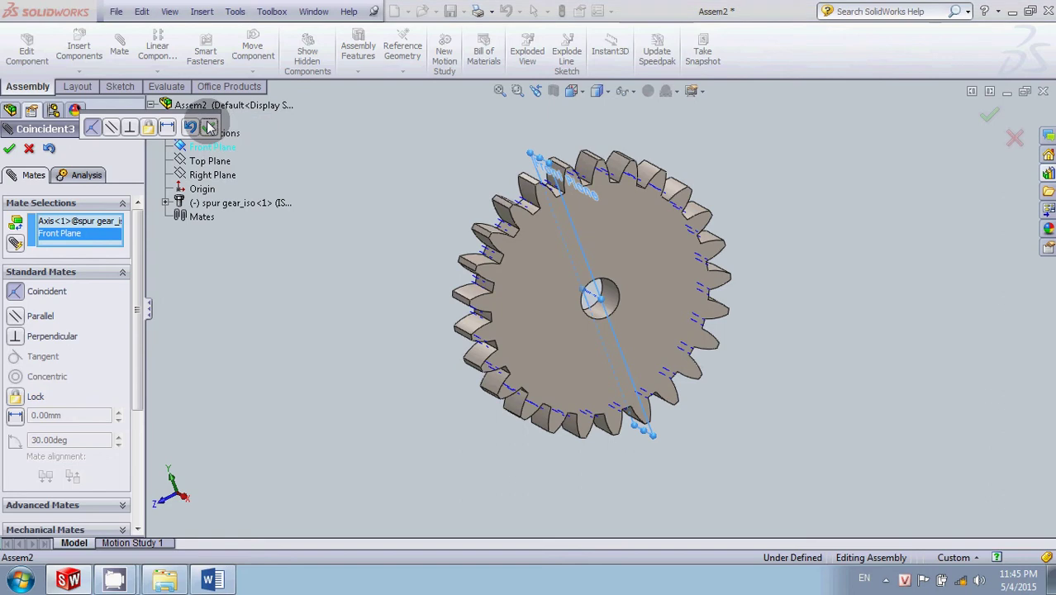
click(211, 126)
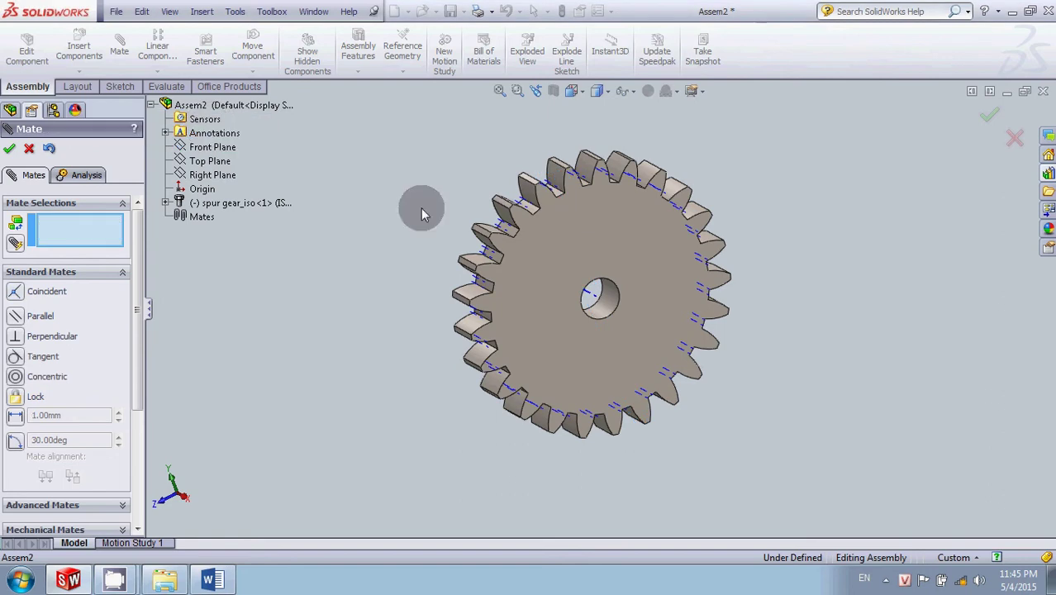
click(599, 322)
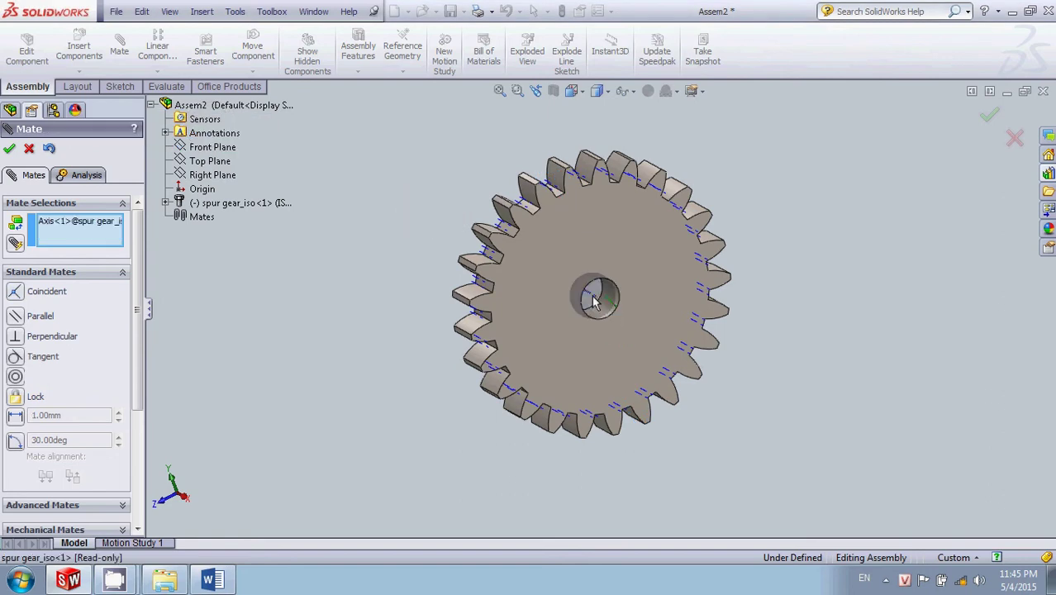
click(210, 162)
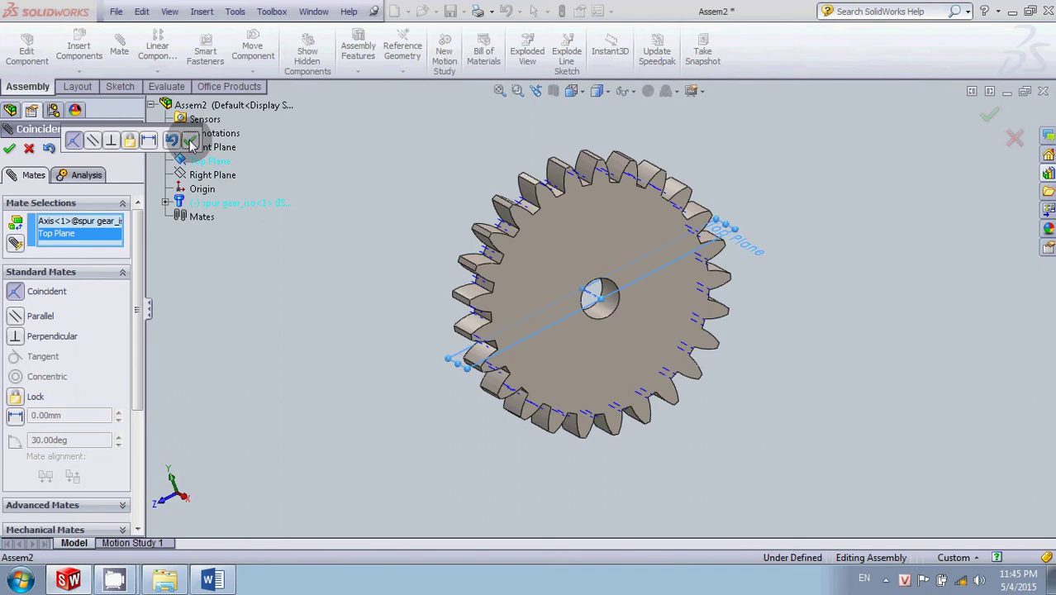
click(191, 144)
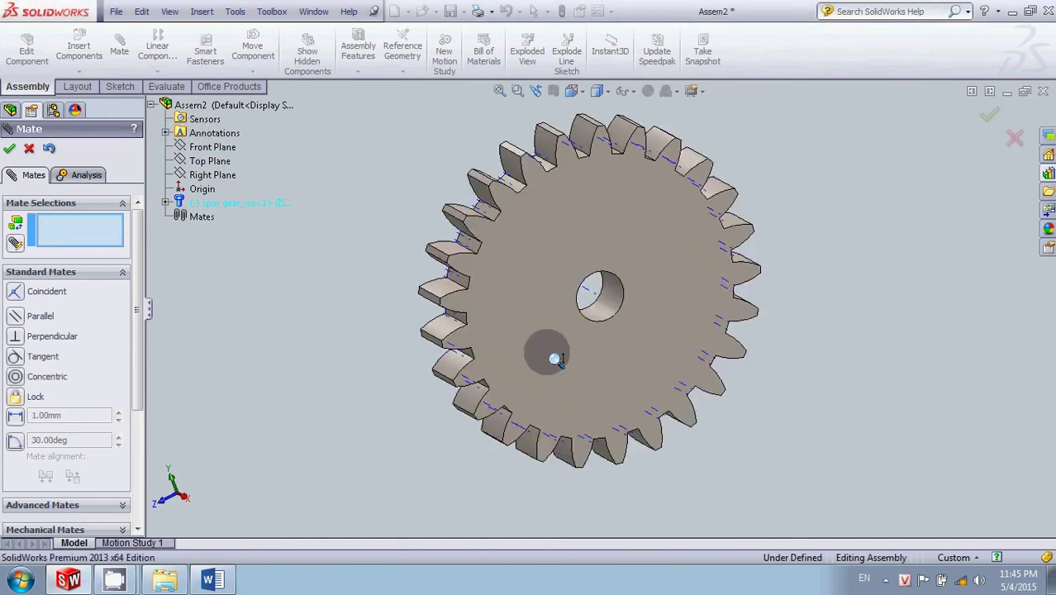
- Mate the spur gear's Plane3 coincident to the assembly's Right Plane and finish mating
scroll(583, 286, down, 5)
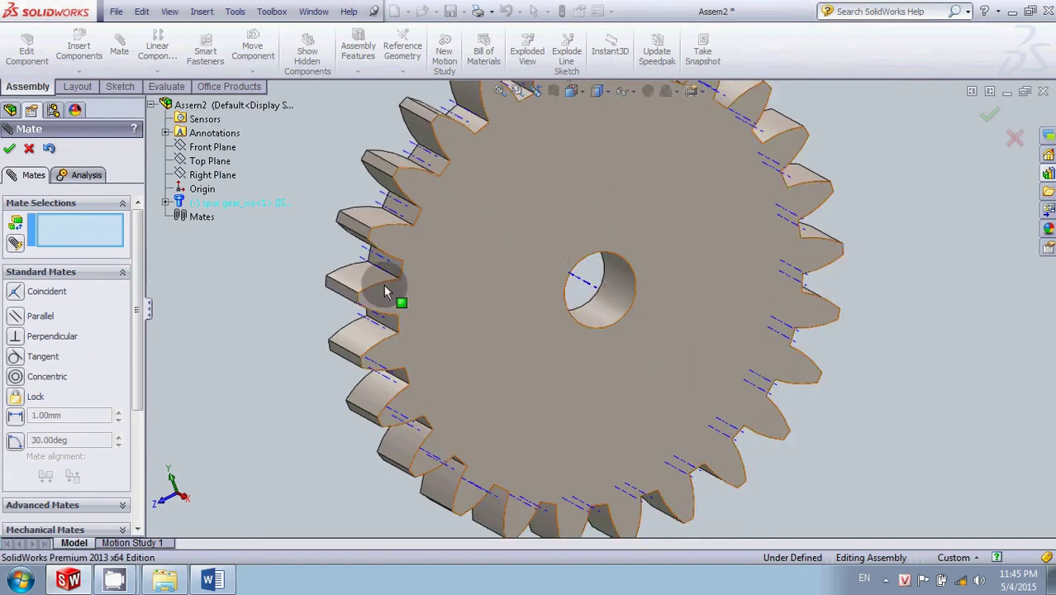
mouse_move(355, 290)
mouse_down()
mouse_move(351, 361)
mouse_move(523, 207)
mouse_move(470, 302)
mouse_move(523, 312)
mouse_up()
mouse_move(523, 312)
right_down()
mouse_move(348, 337)
mouse_move(453, 337)
mouse_move(383, 331)
right_up()
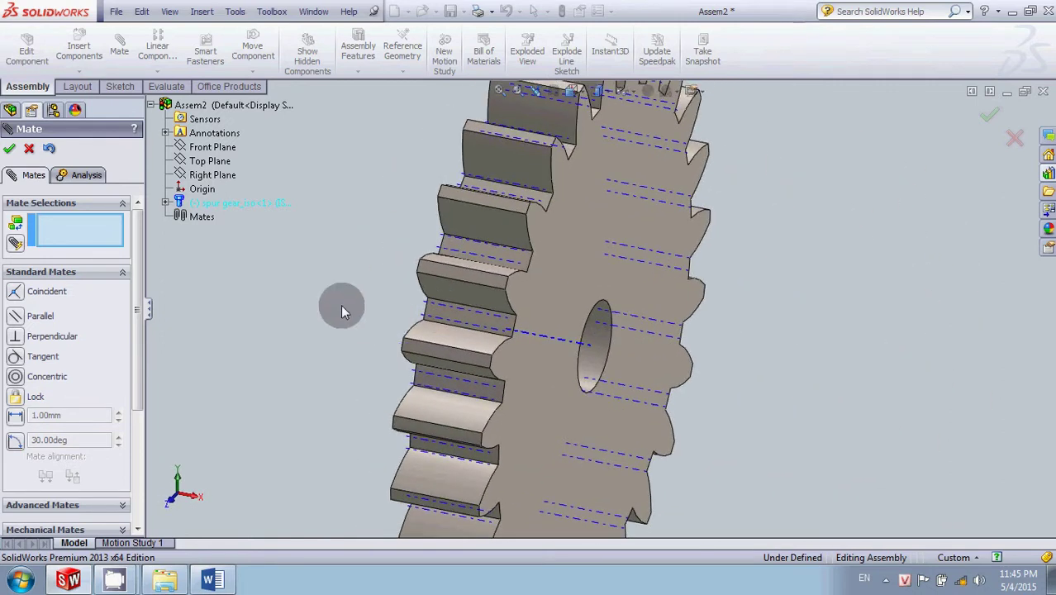
click(165, 202)
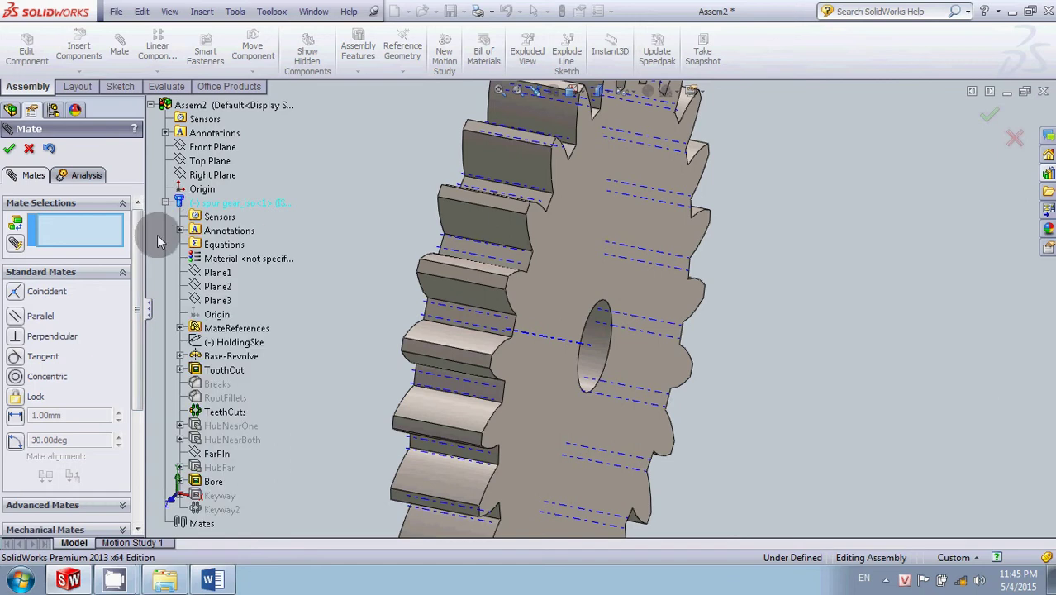
click(215, 301)
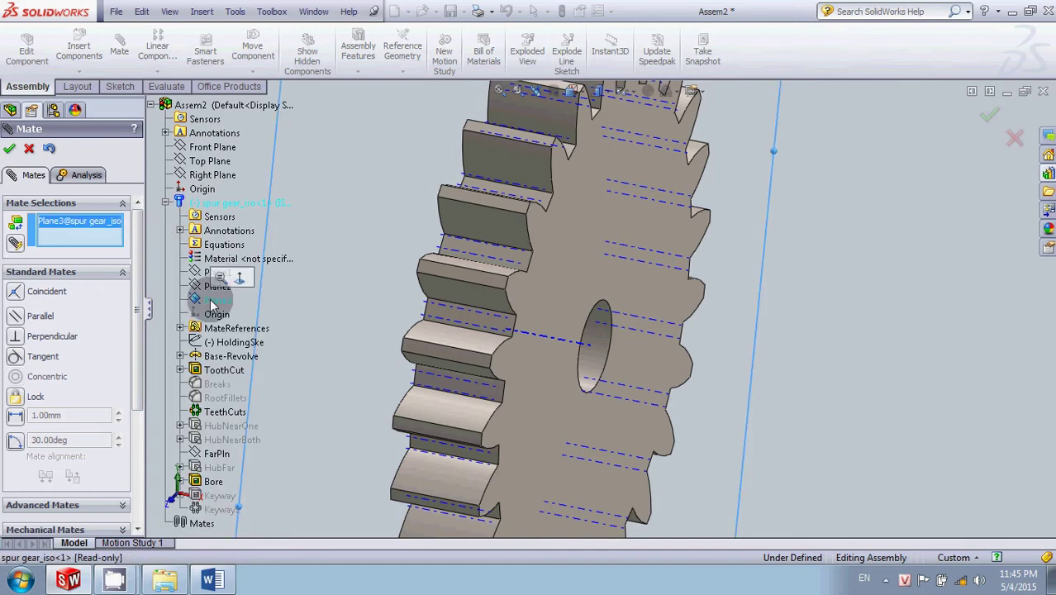
click(202, 172)
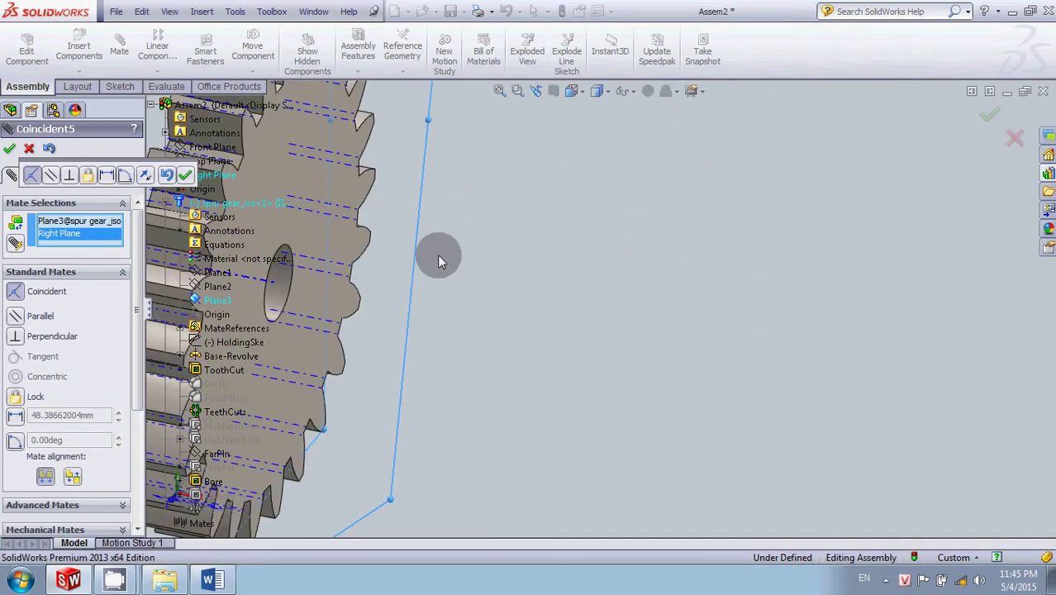
click(499, 91)
mouse_move(425, 261)
middle_down()
mouse_move(359, 255)
mouse_move(365, 217)
mouse_move(422, 217)
mouse_move(346, 236)
middle_up()
click(185, 175)
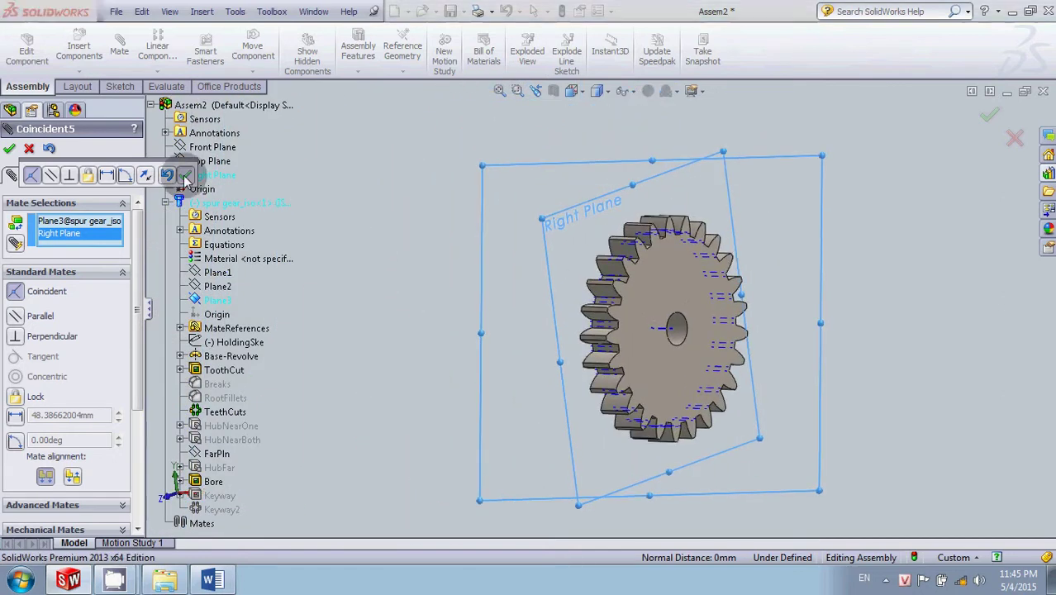
click(29, 149)
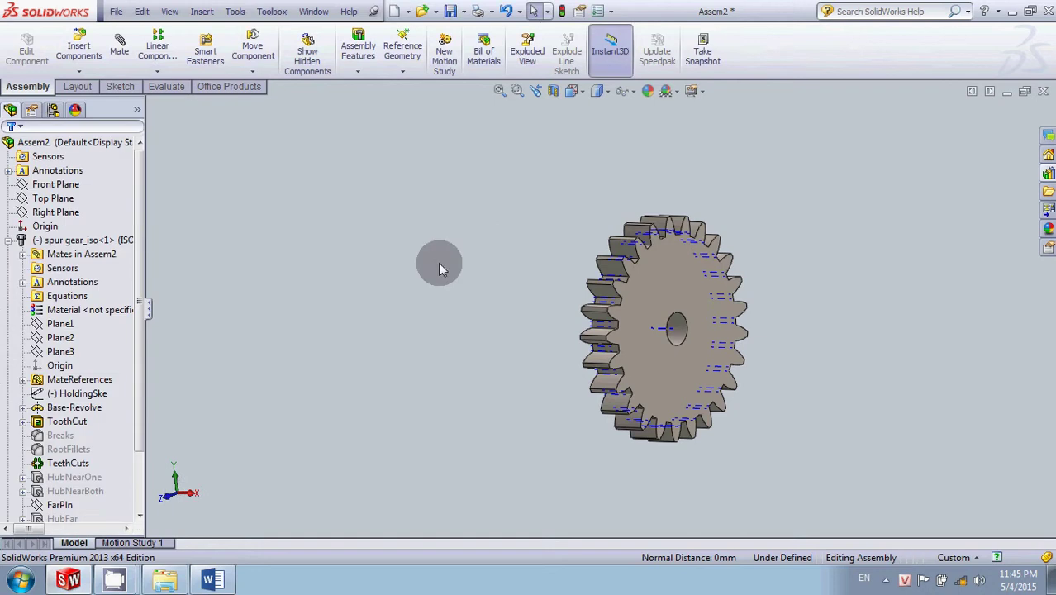
- Drag the gear about its axis to confirm it only rotates, then undo the turn
mouse_move(438, 262)
middle_down()
mouse_move(471, 283)
mouse_move(508, 276)
middle_up()
mouse_move(552, 283)
mouse_down()
mouse_move(561, 278)
mouse_move(540, 332)
mouse_move(573, 177)
mouse_move(743, 355)
mouse_move(578, 389)
mouse_up()
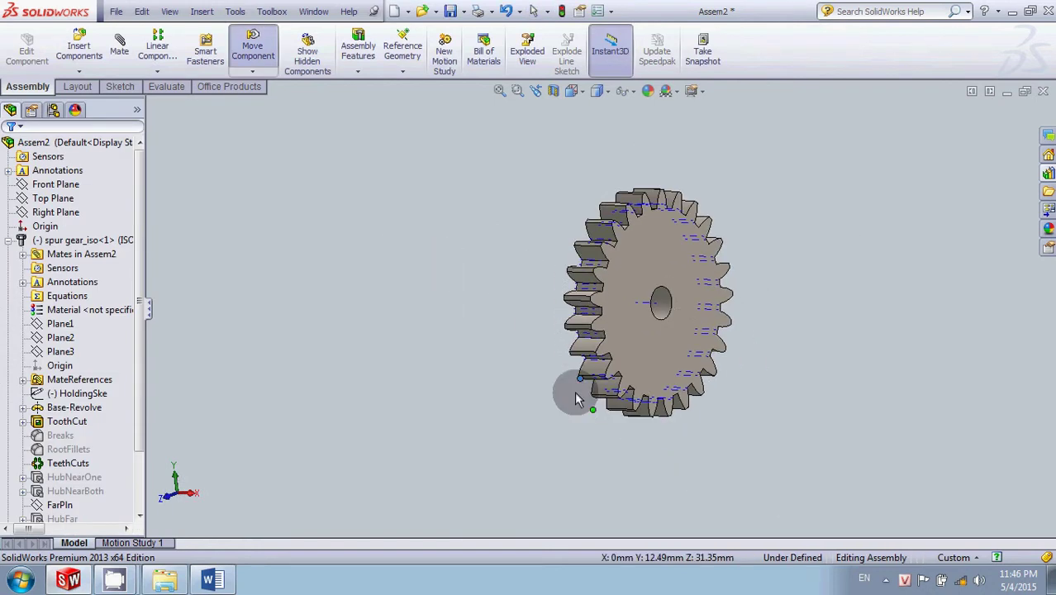
mouse_move(464, 356)
middle_down()
mouse_move(472, 420)
mouse_move(476, 377)
mouse_move(467, 384)
middle_up()
key(ctrl+z)
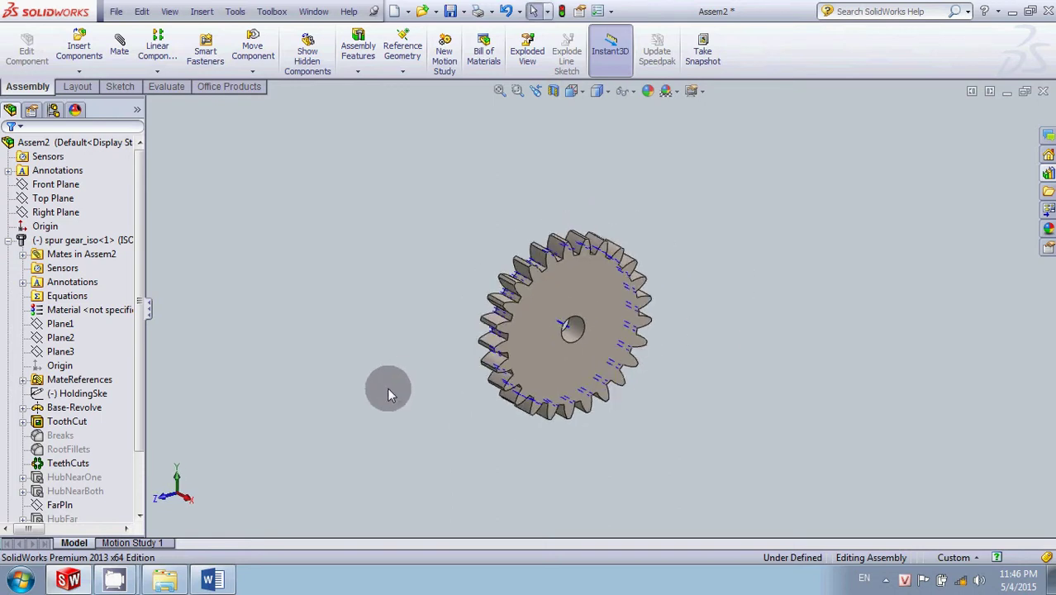
- Collapse the design tree, fit the gear in view, and switch to the Word guide
right_click(112, 201)
click(124, 203)
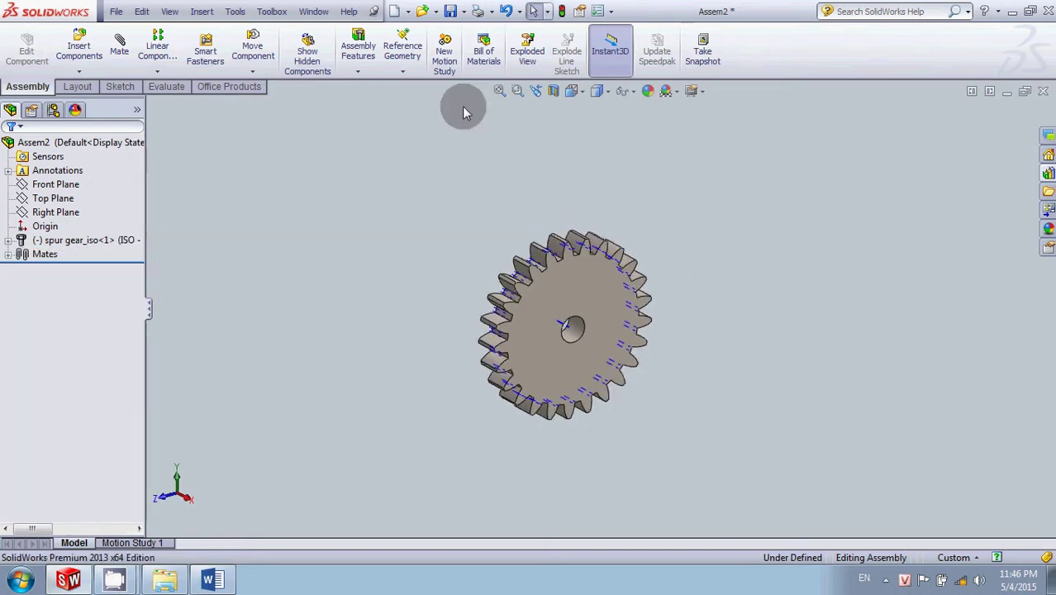
click(500, 91)
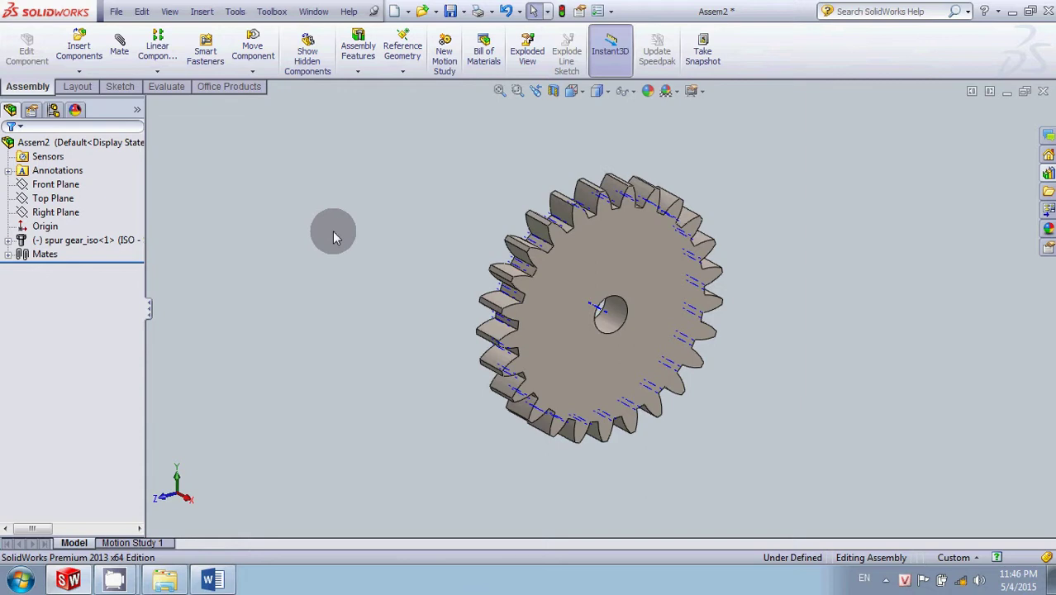
key(alt+Tab)
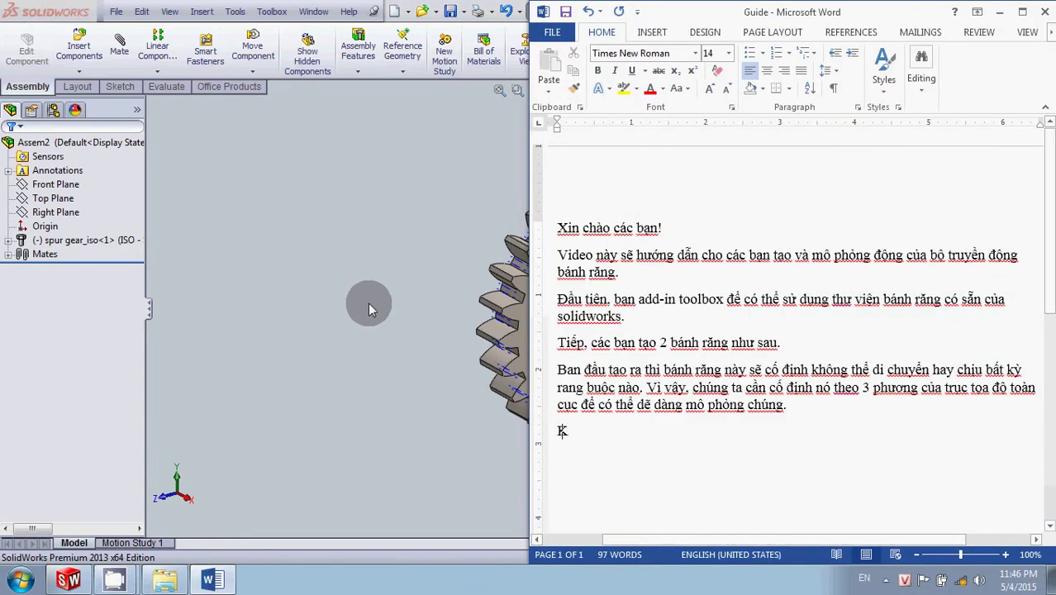
- Type the Vietnamese note that the gear now only rotates about one axis
text(Jh)
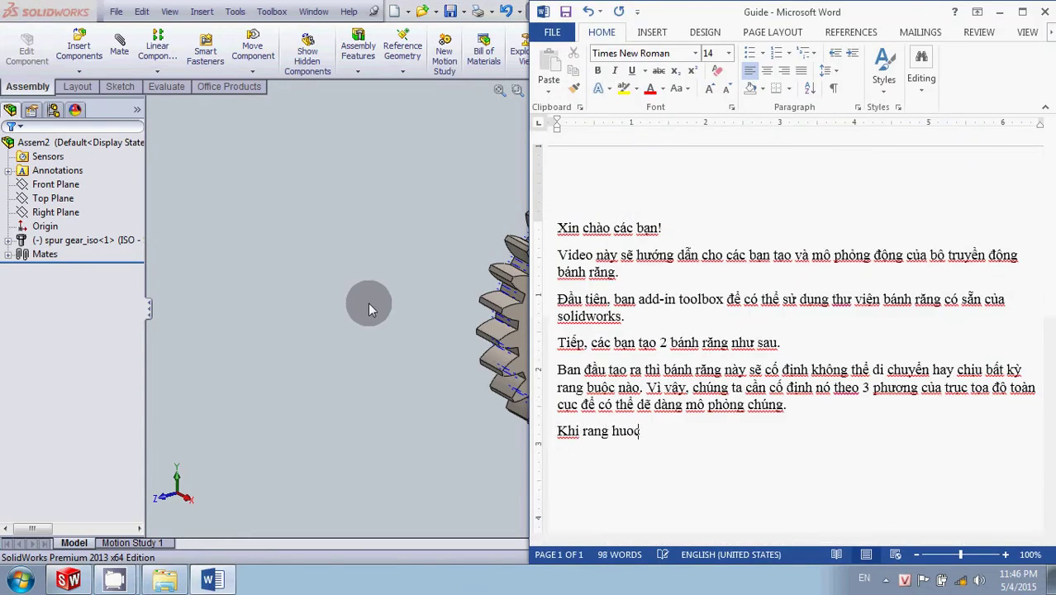
text(oj)
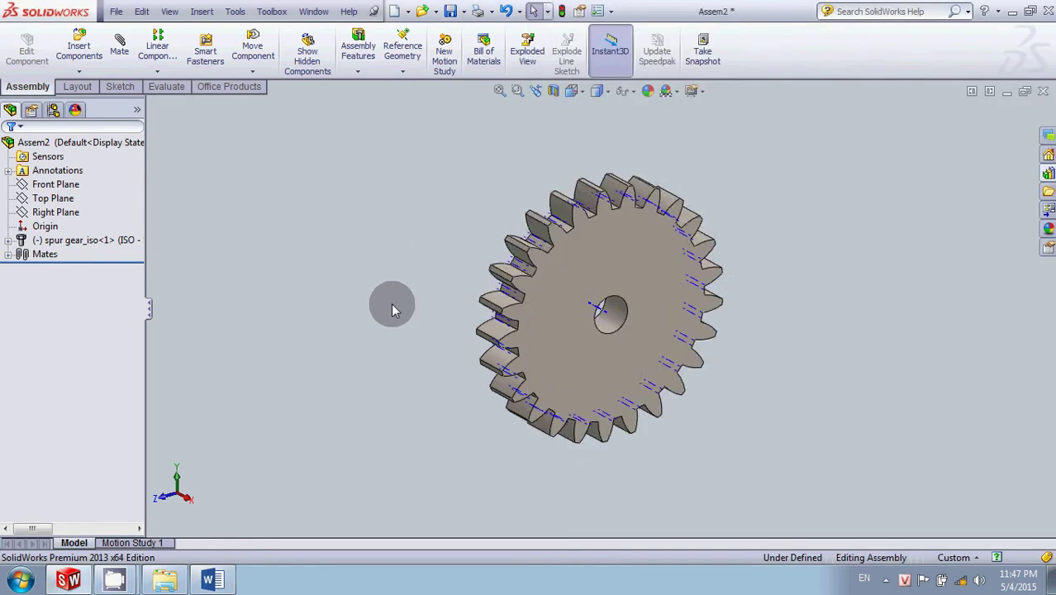
- Insert a Toolbox spur gear with module 2.5 and 25 teeth, then return to Word
middle_drag(380, 302, 336, 304)
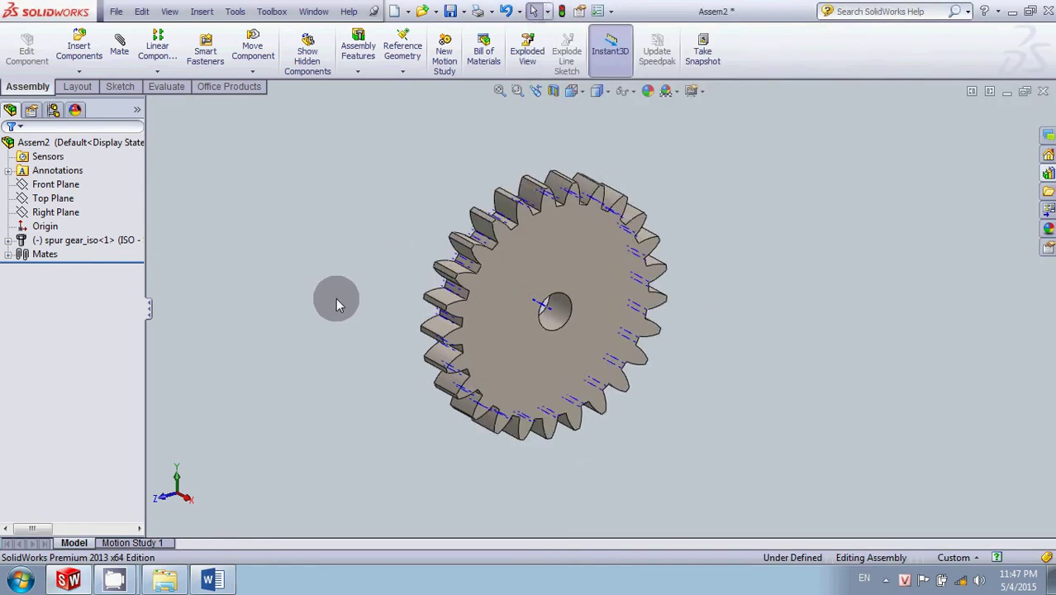
click(1048, 175)
drag(951, 442, 741, 382)
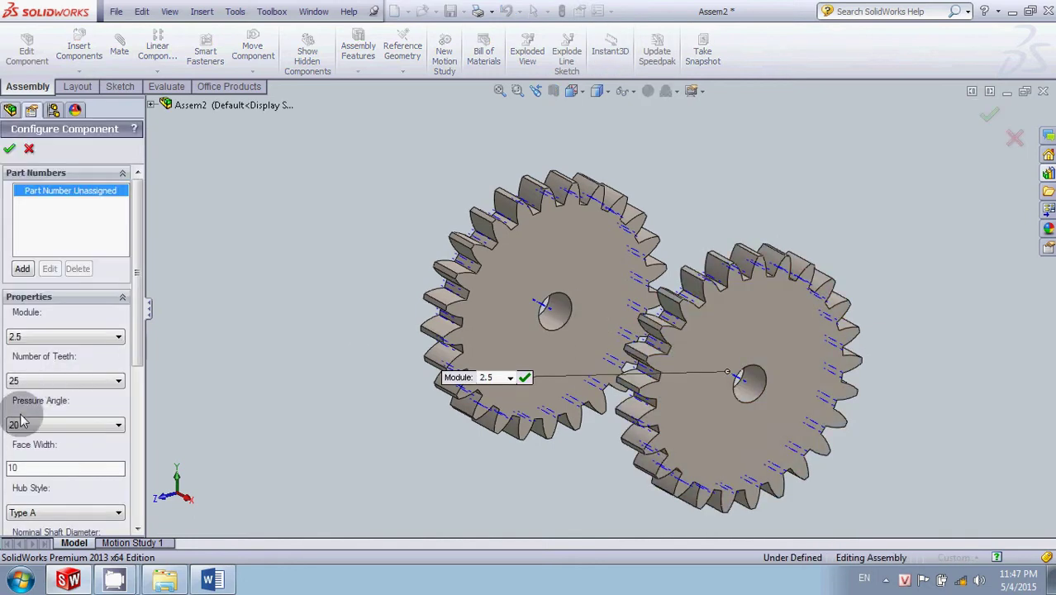
click(9, 149)
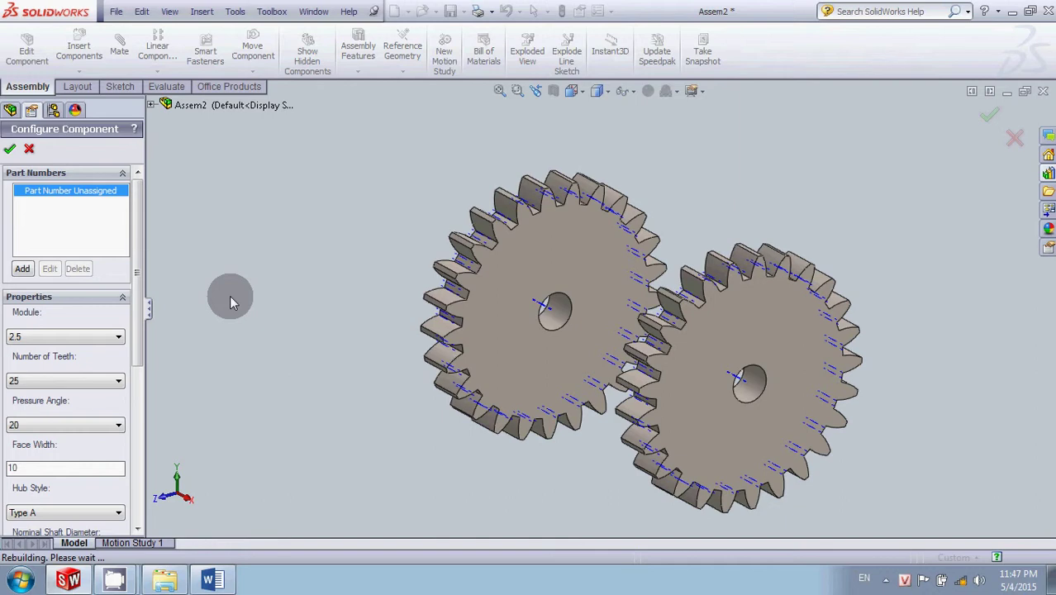
key(Escape)
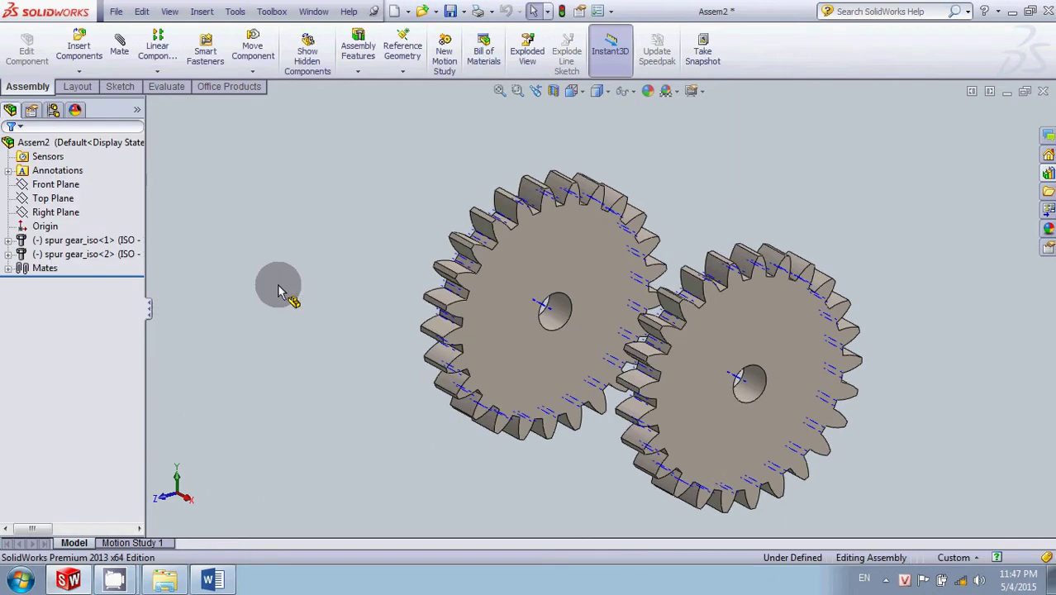
middle_drag(307, 319, 271, 295)
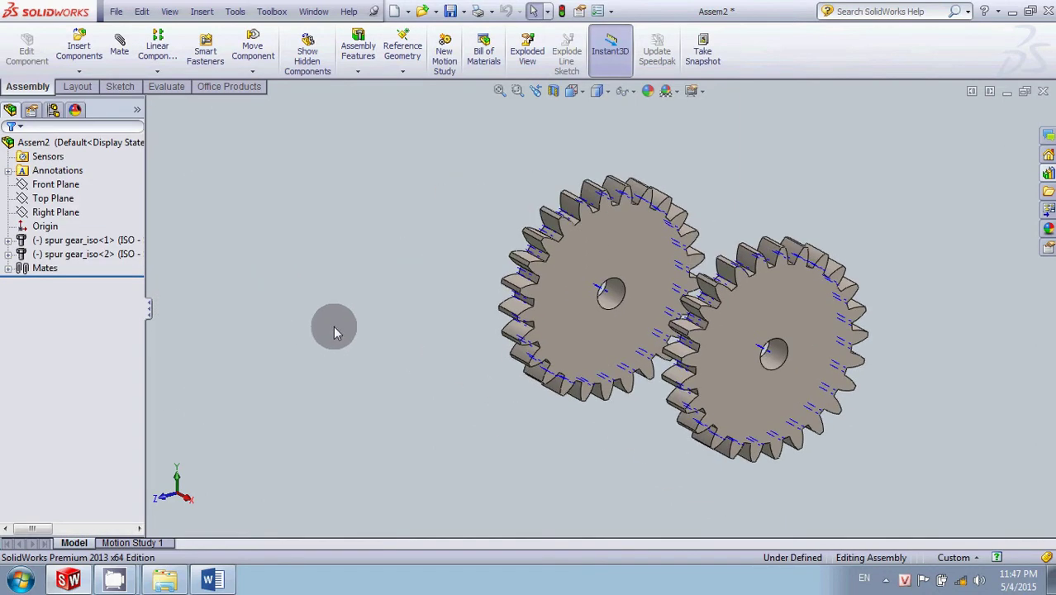
middle_drag(369, 342, 319, 343)
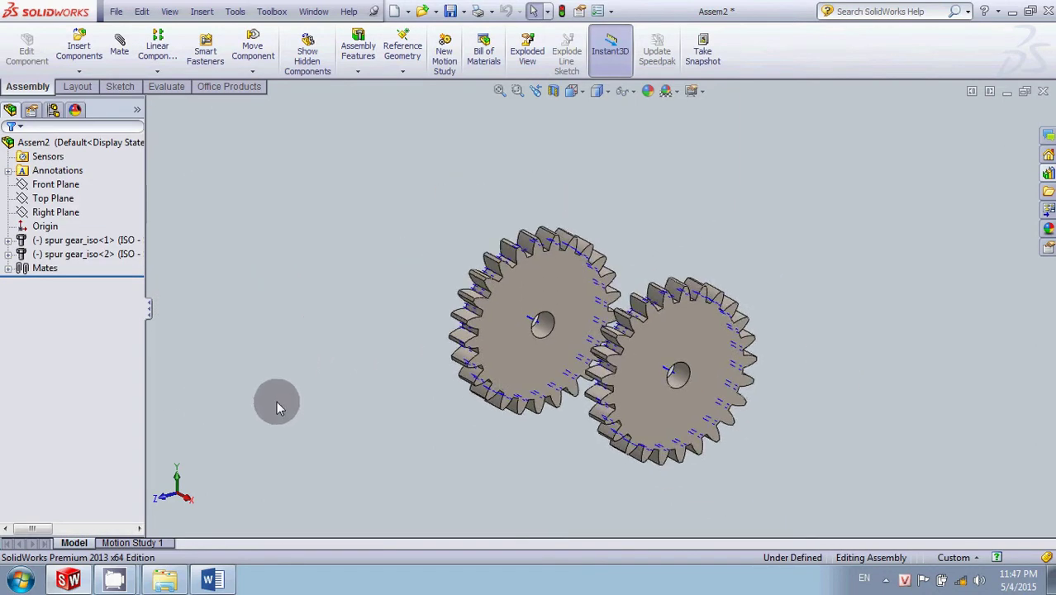
key(alt+Tab)
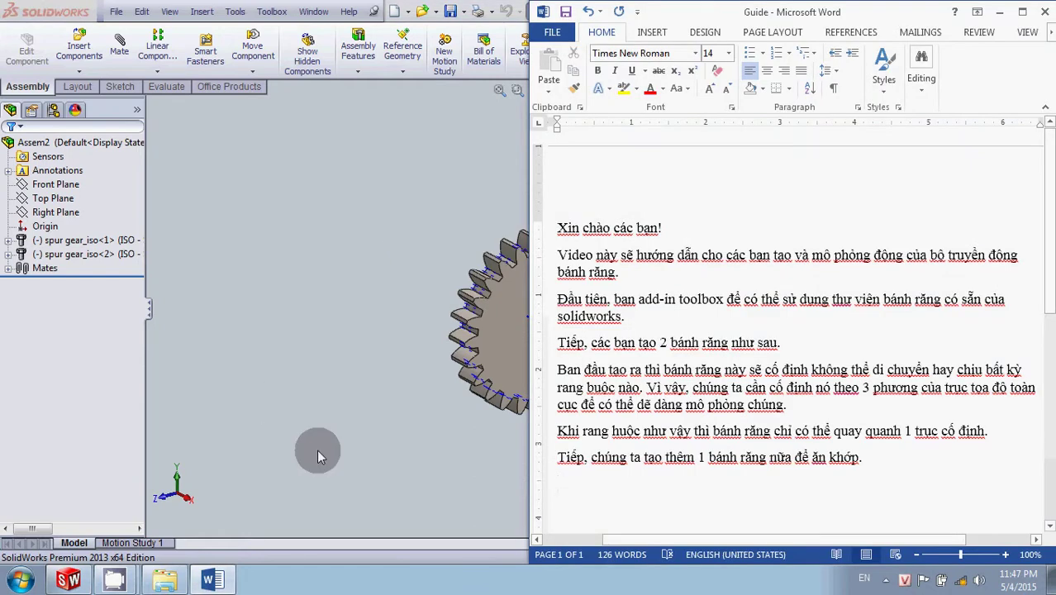
- Add the line 'Lúc này, minh rang buộc như sau.' to the guide and return to SolidWorks
text(Lu)
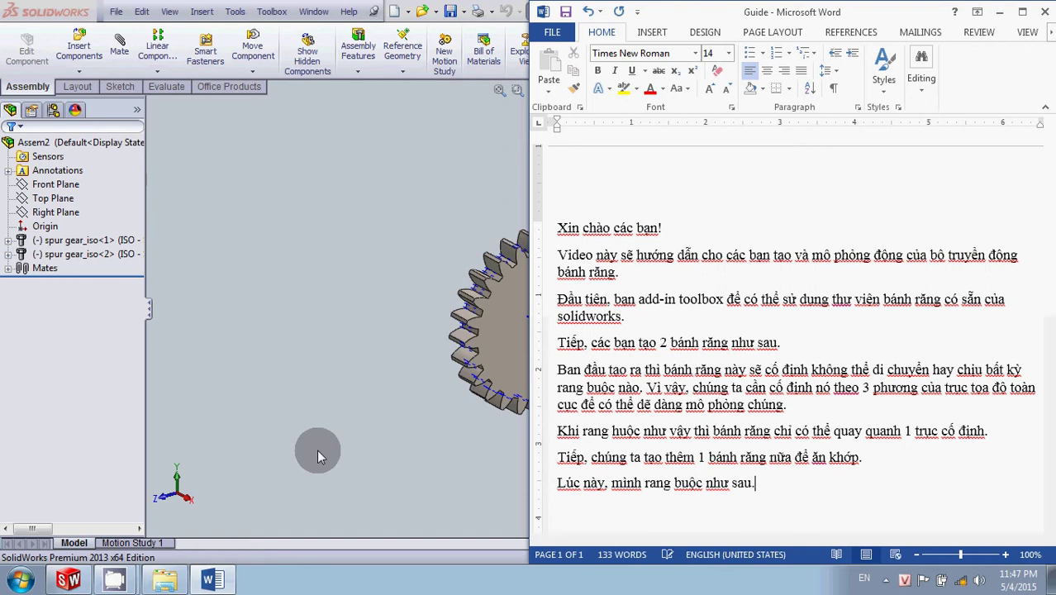
click(316, 450)
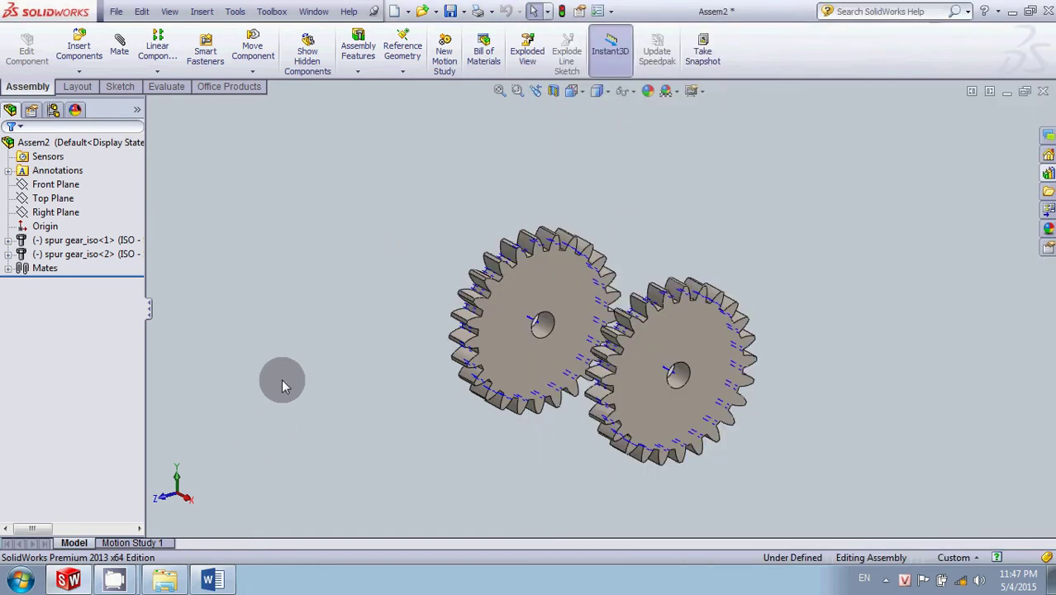
- Mate the front faces of the two gears coincident
scroll(287, 370, down, 3)
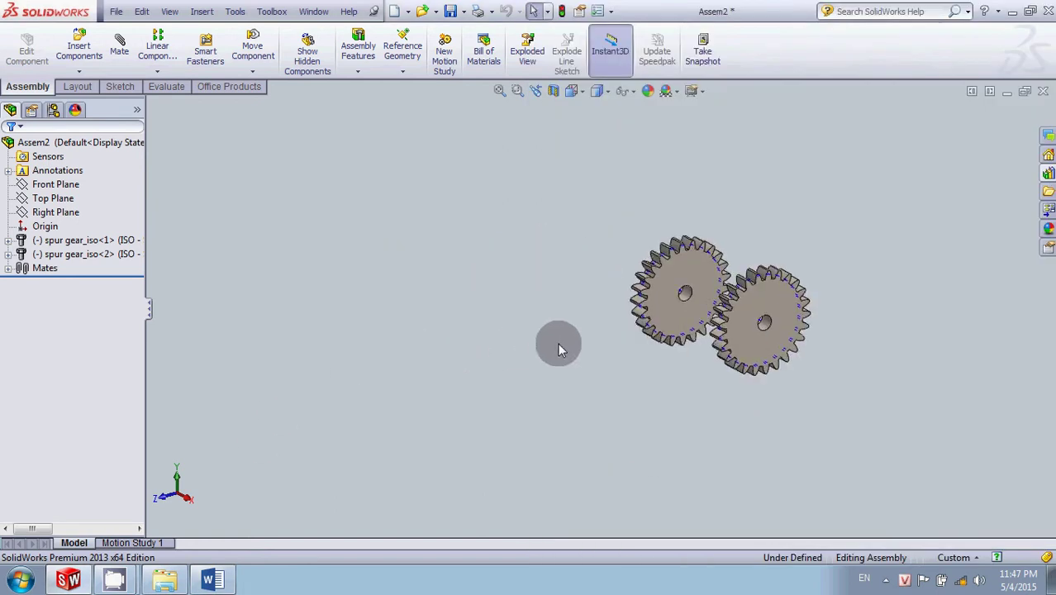
scroll(396, 306, down, 3)
scroll(396, 307, down, 2)
scroll(497, 239, down, 2)
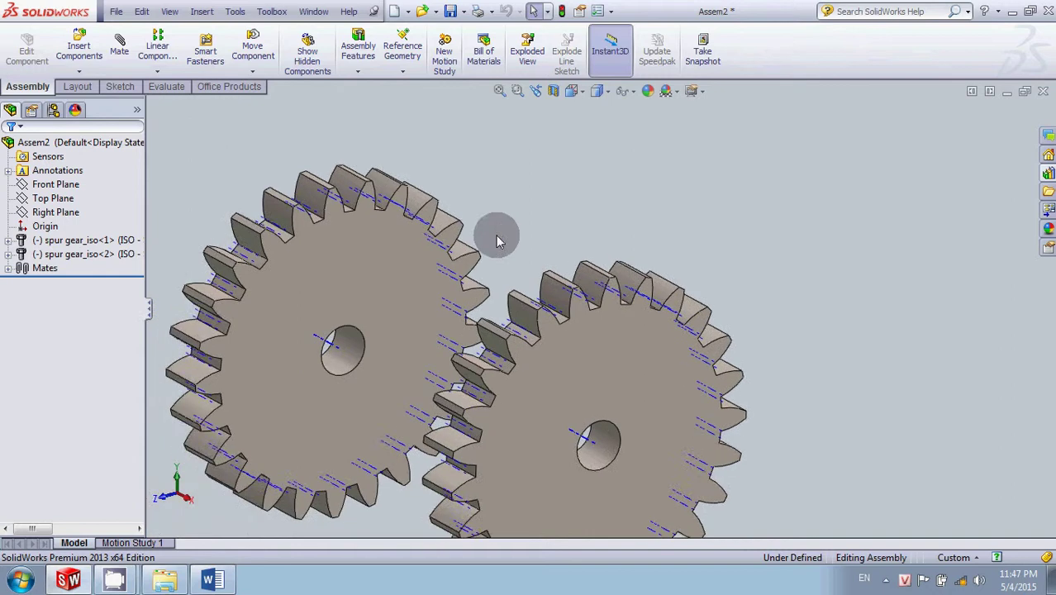
scroll(497, 239, down, 1)
click(91, 53)
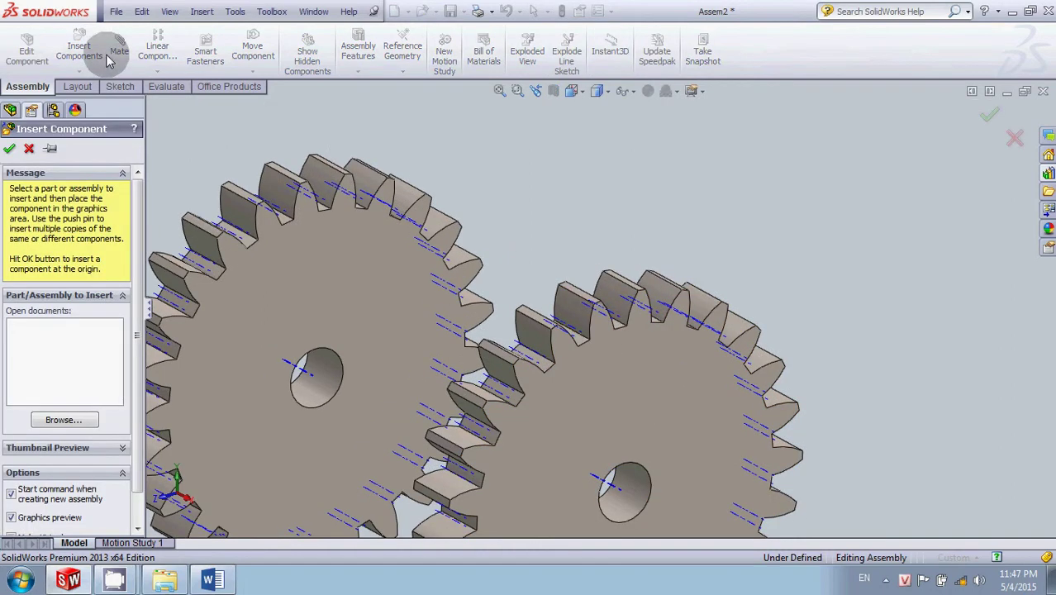
click(29, 148)
click(120, 46)
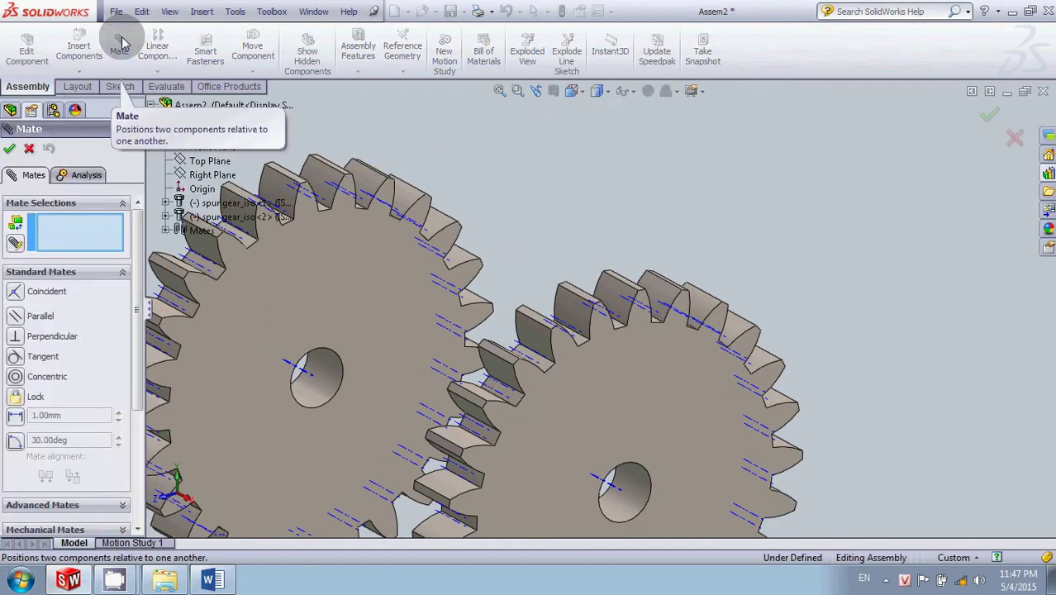
click(635, 374)
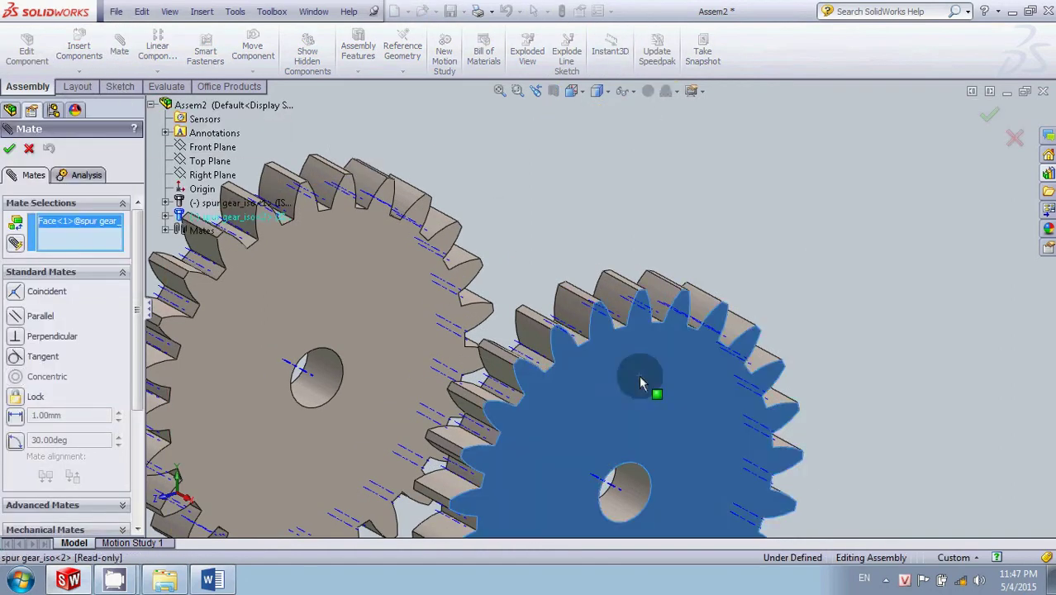
click(408, 318)
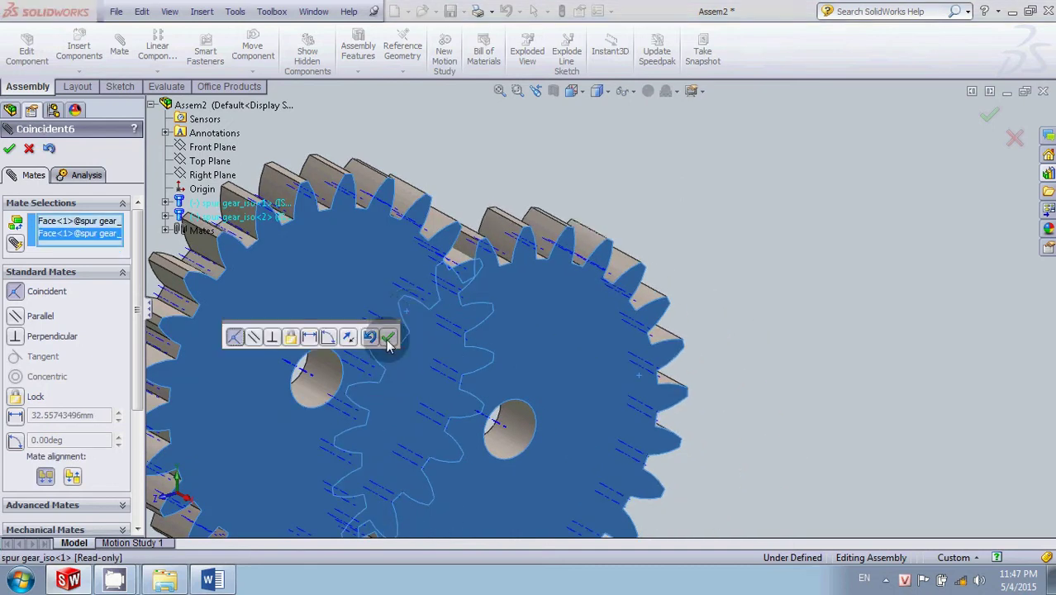
click(387, 338)
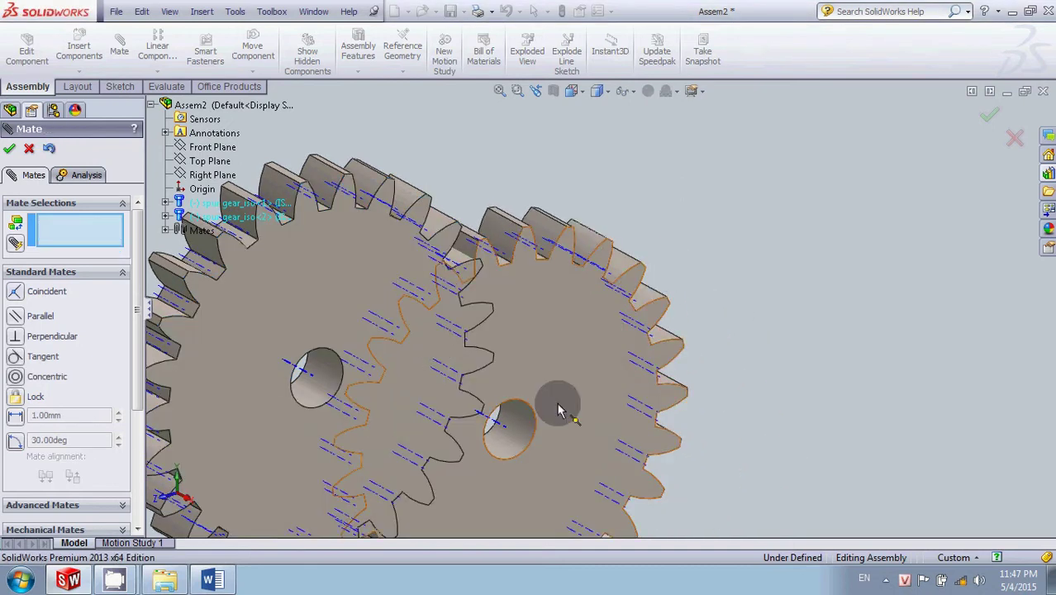
- Drag the second gear beside the first so their teeth mesh
mouse_move(668, 301)
mouse_down()
mouse_move(818, 217)
mouse_move(814, 224)
mouse_move(878, 271)
mouse_up()
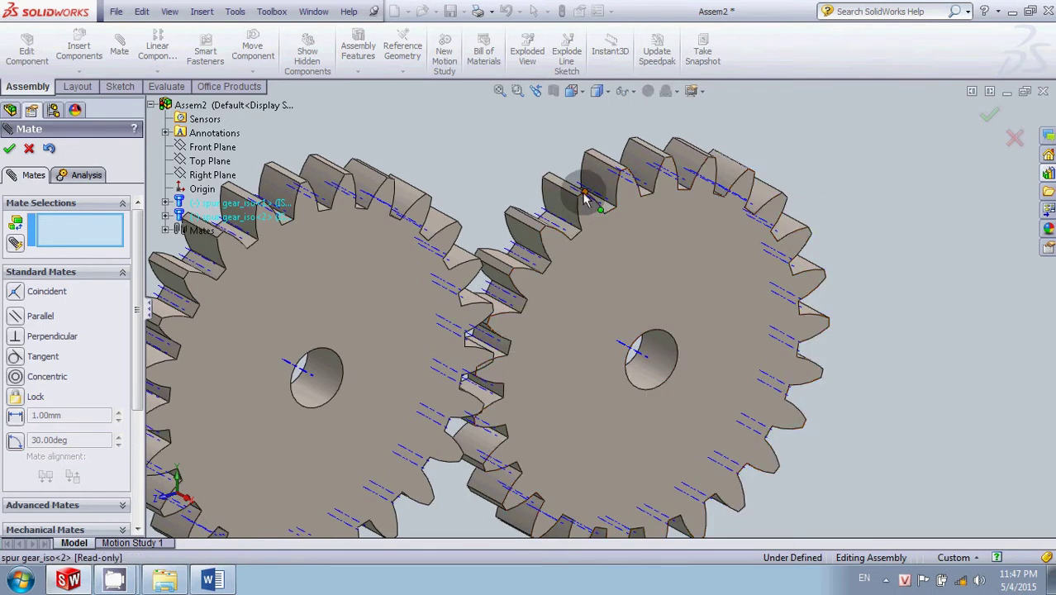
drag(584, 199, 623, 180)
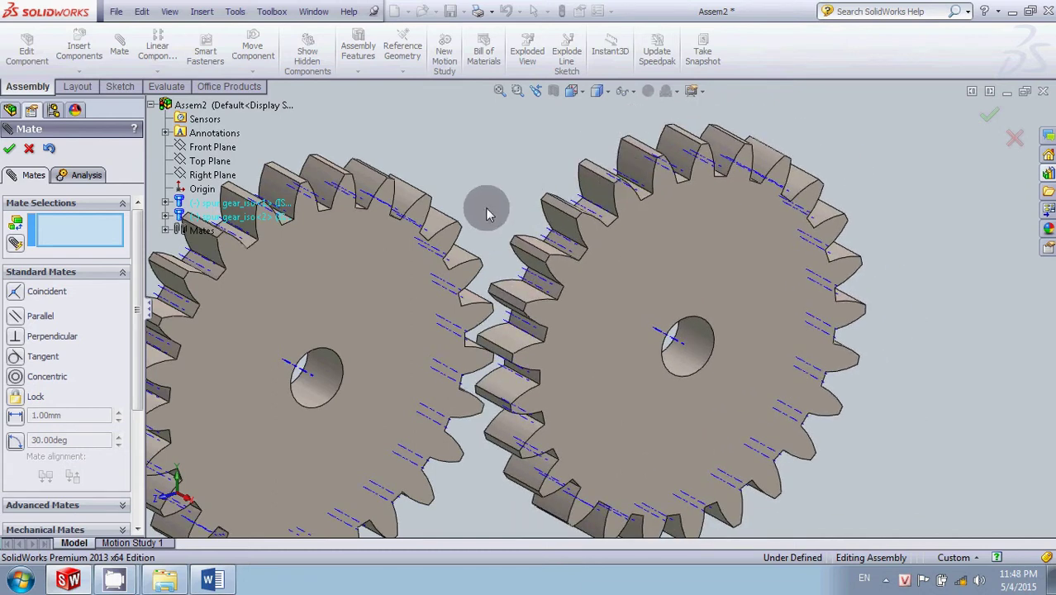
ctrl+middle_drag(488, 213, 585, 169)
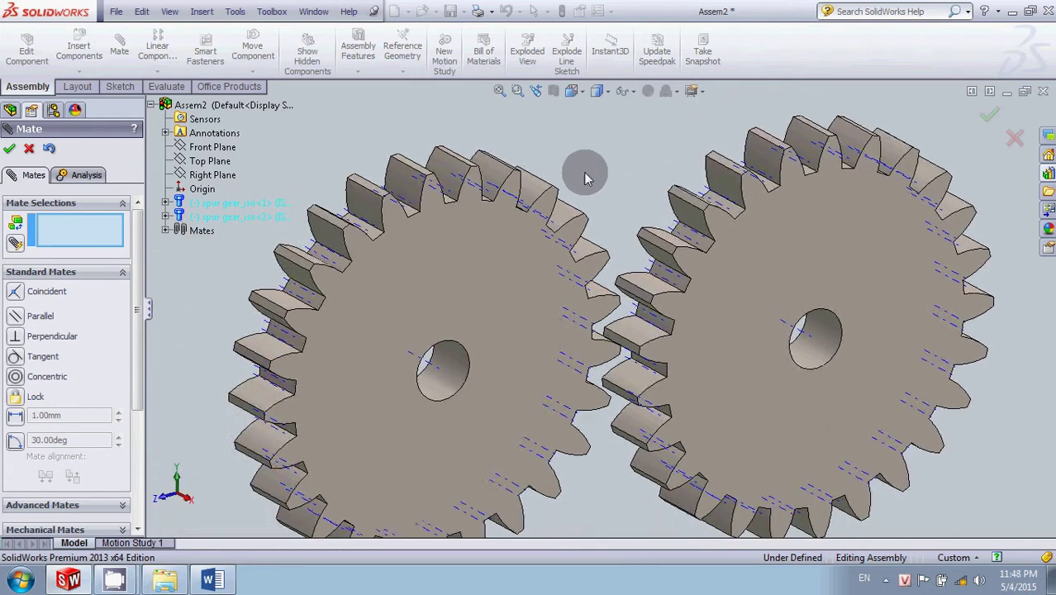
- View the gears from the Right and set an axis distance mate, trying 60 and 65 before 63 mm
click(187, 501)
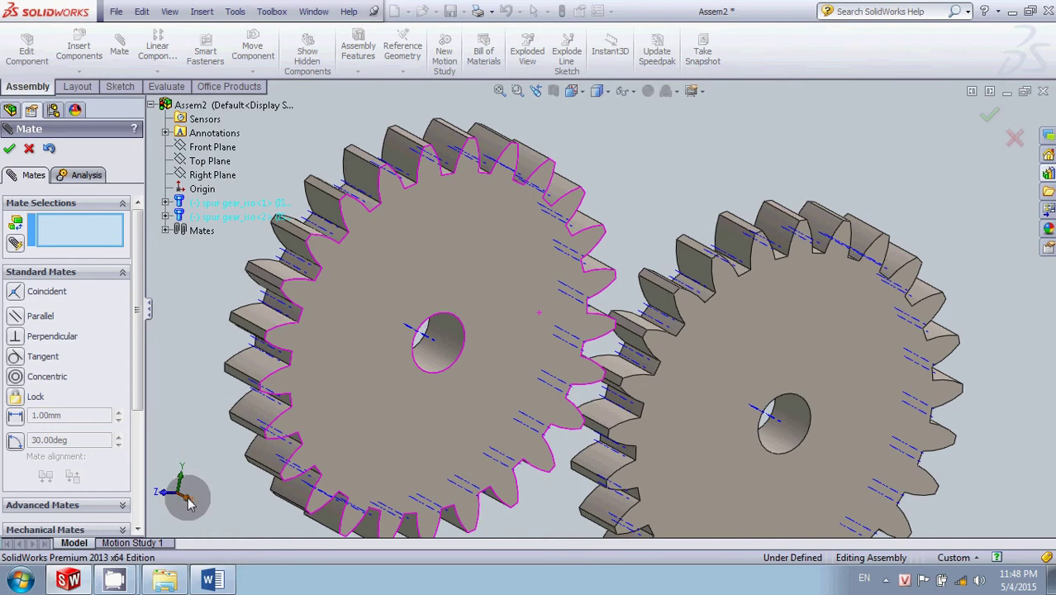
click(572, 91)
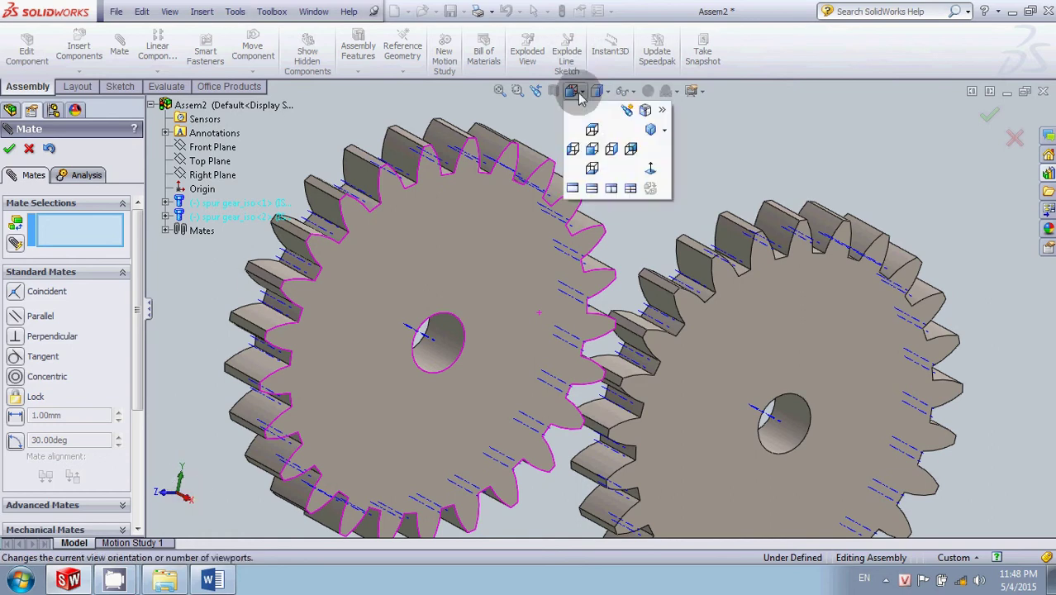
click(611, 151)
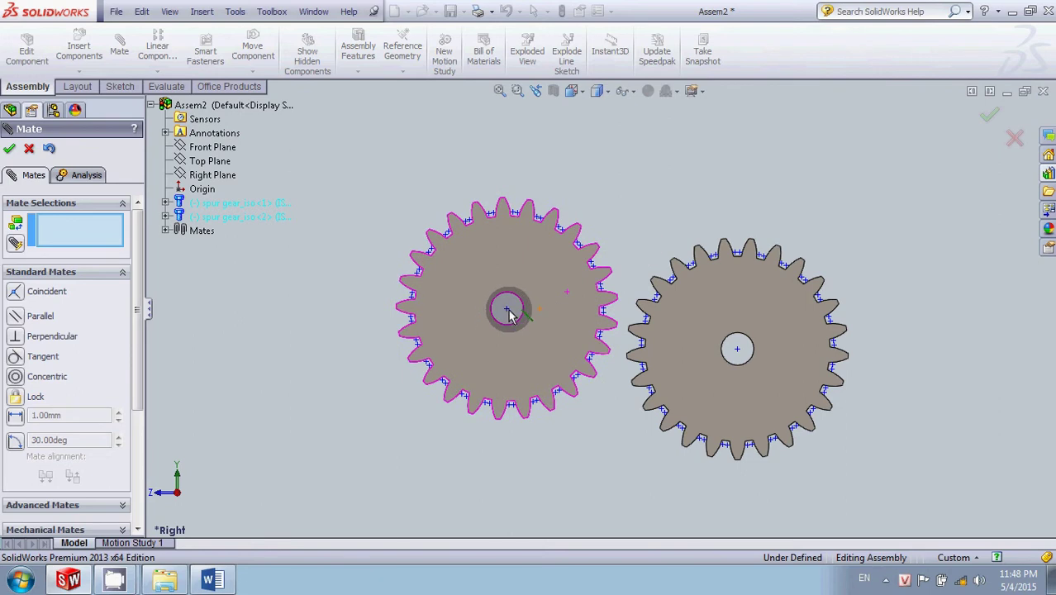
click(740, 353)
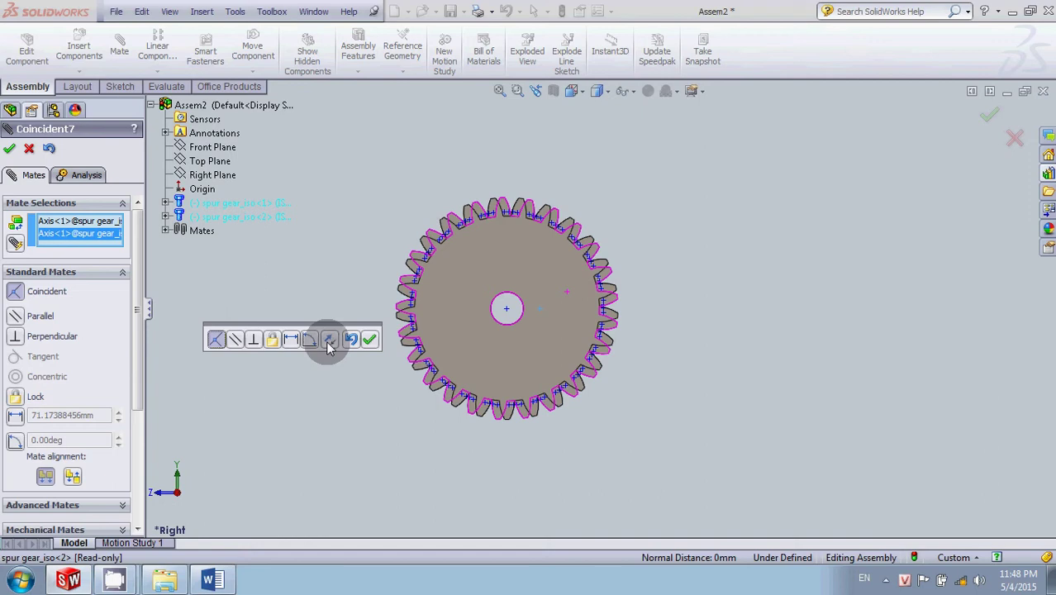
click(291, 340)
text(60)
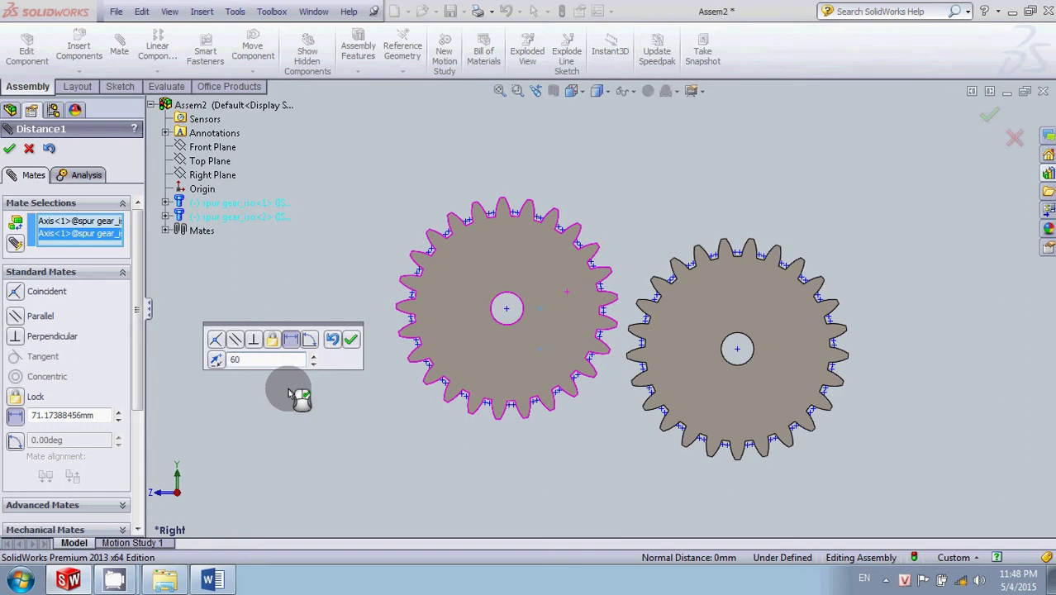
key(Return)
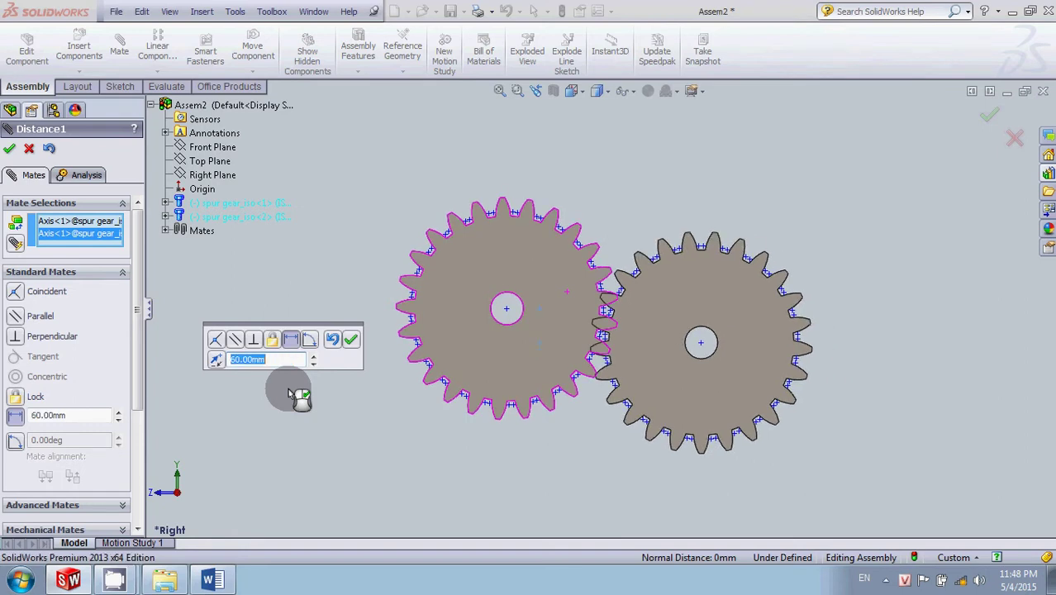
key(Return)
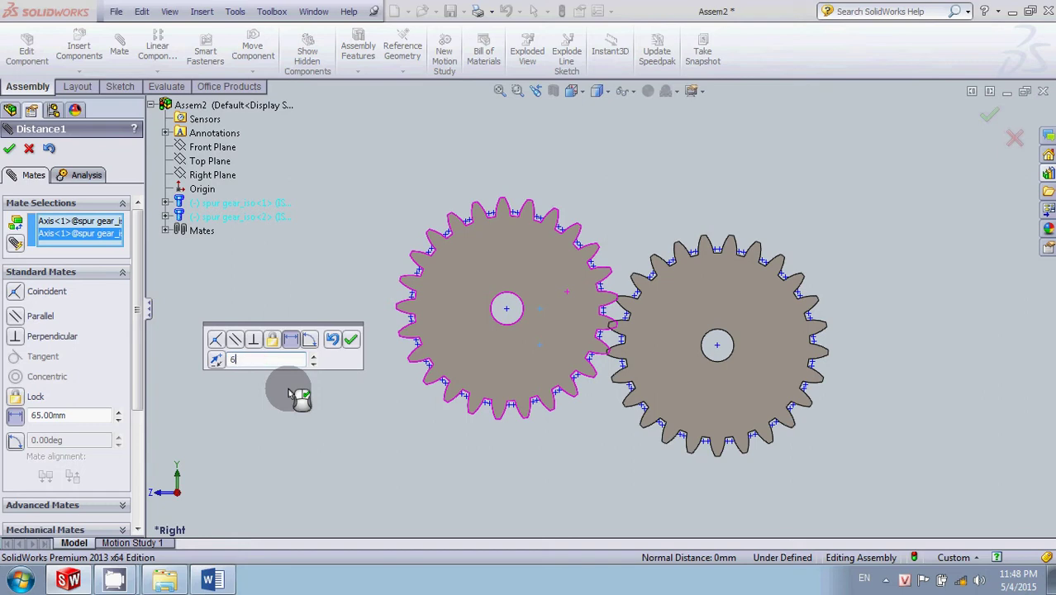
text(3)
key(Return)
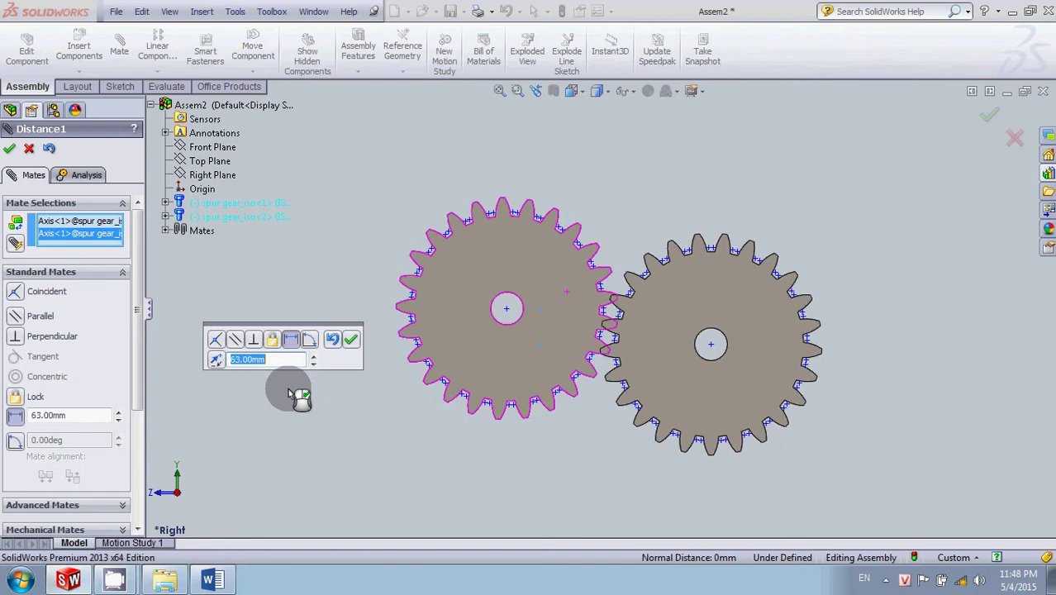
- Accept the 63 mm distance mate, then spin and orbit the meshed gears to check the teeth
click(351, 339)
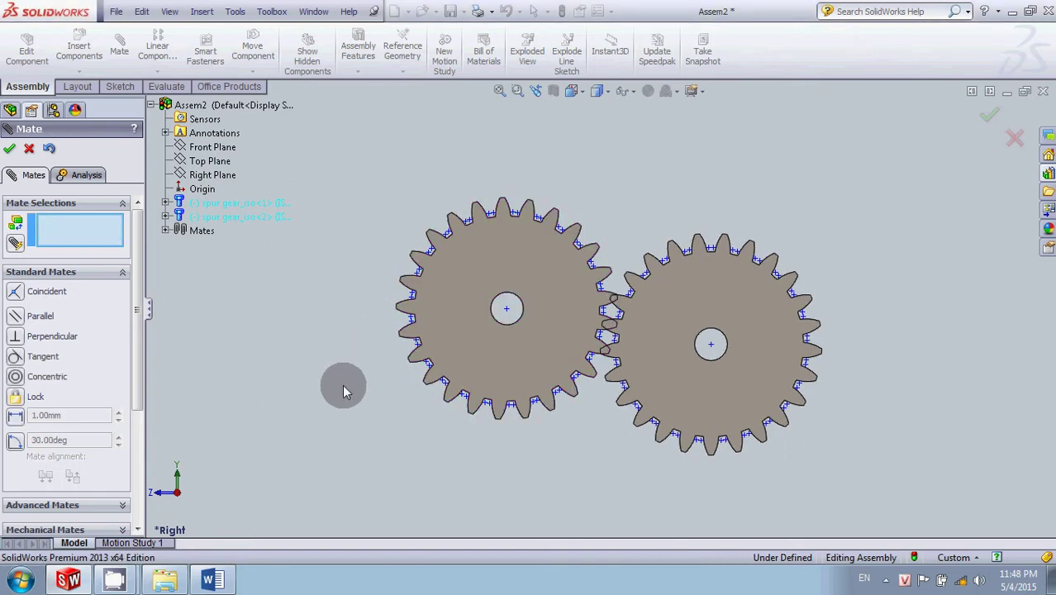
scroll(533, 357, down, 3)
scroll(533, 356, down, 3)
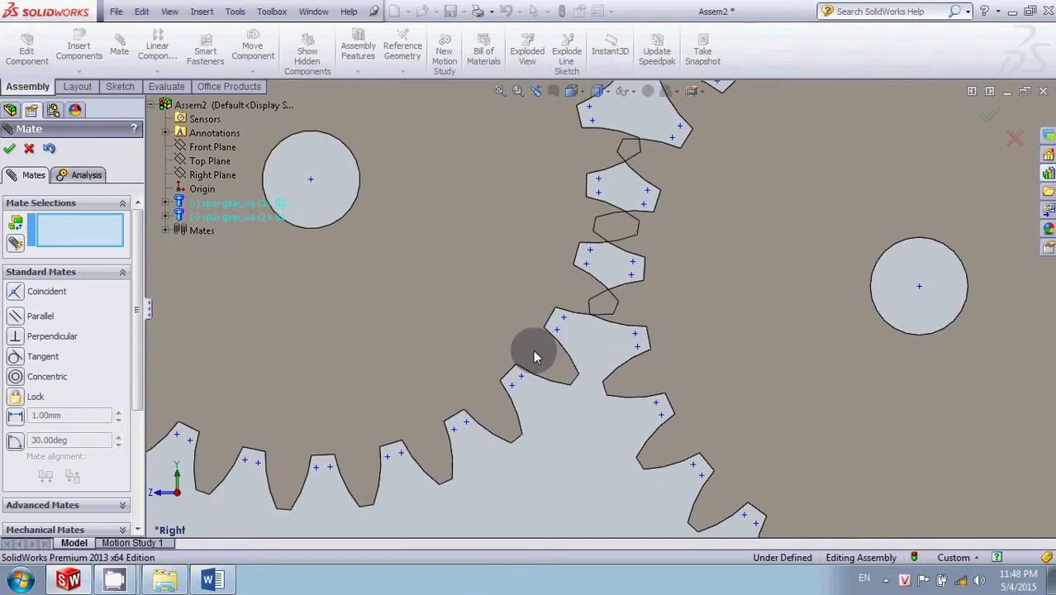
drag(604, 387, 548, 396)
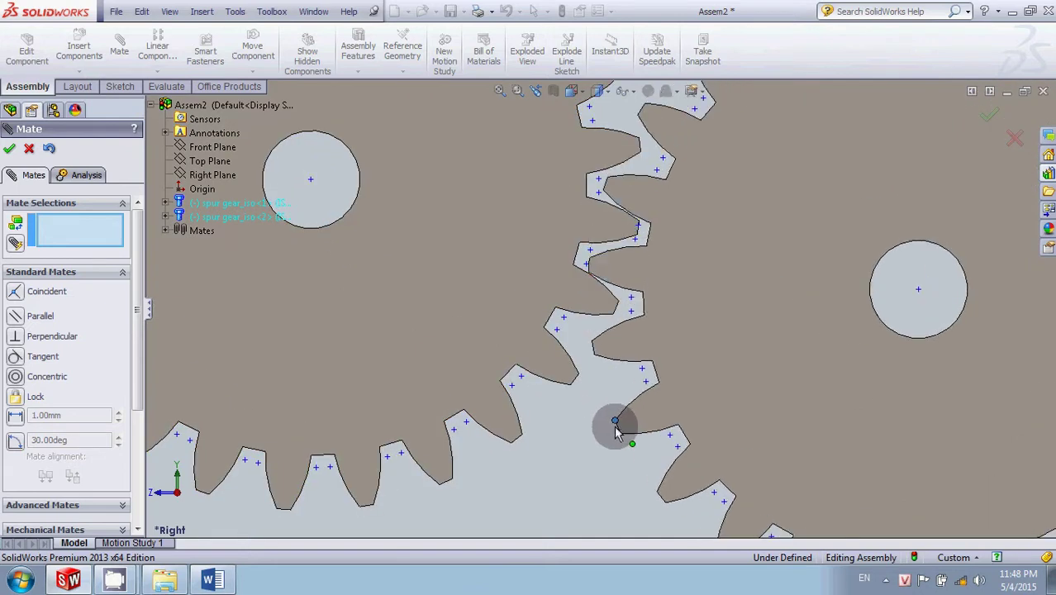
mouse_move(548, 397)
middle_down()
mouse_move(584, 432)
mouse_move(605, 403)
middle_up()
mouse_move(605, 396)
mouse_down()
mouse_move(608, 429)
mouse_move(663, 314)
mouse_move(620, 295)
mouse_move(578, 364)
mouse_up()
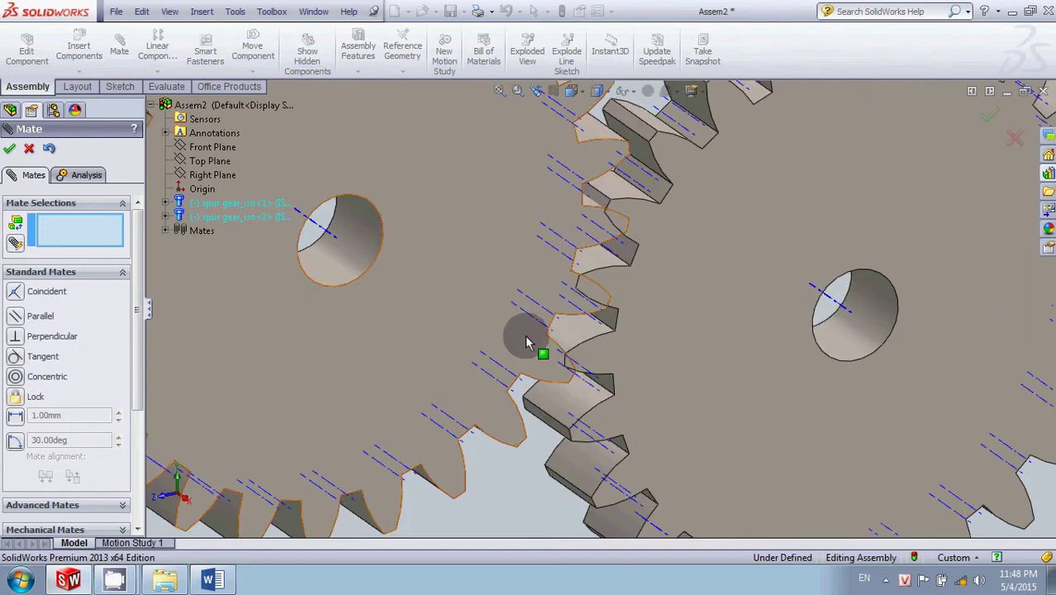
key(f)
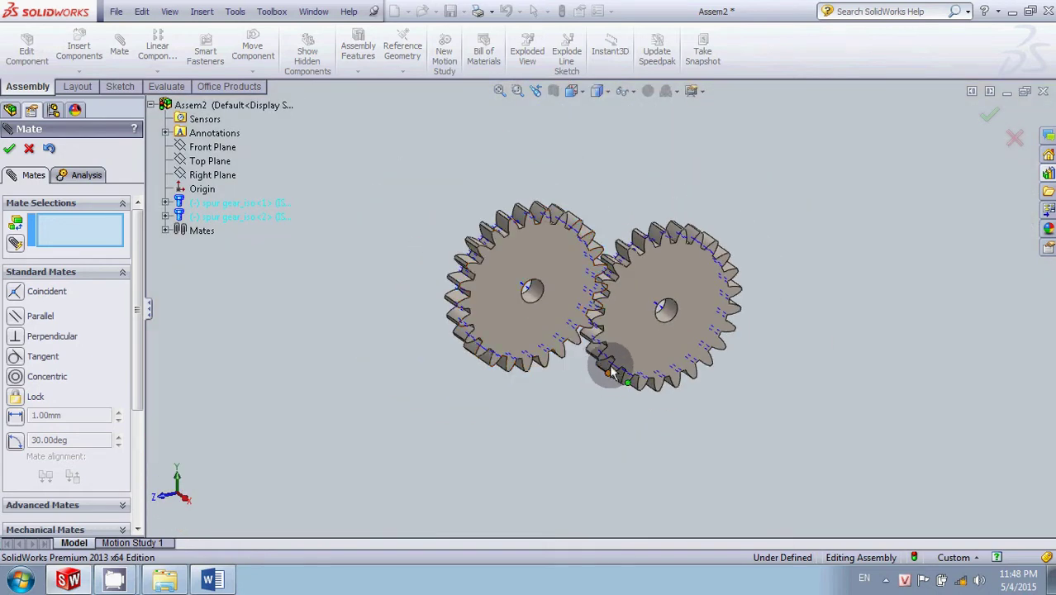
mouse_move(610, 372)
mouse_down()
mouse_move(541, 229)
mouse_move(424, 266)
mouse_move(672, 311)
mouse_move(461, 235)
mouse_move(641, 301)
mouse_move(684, 295)
mouse_move(683, 391)
mouse_up()
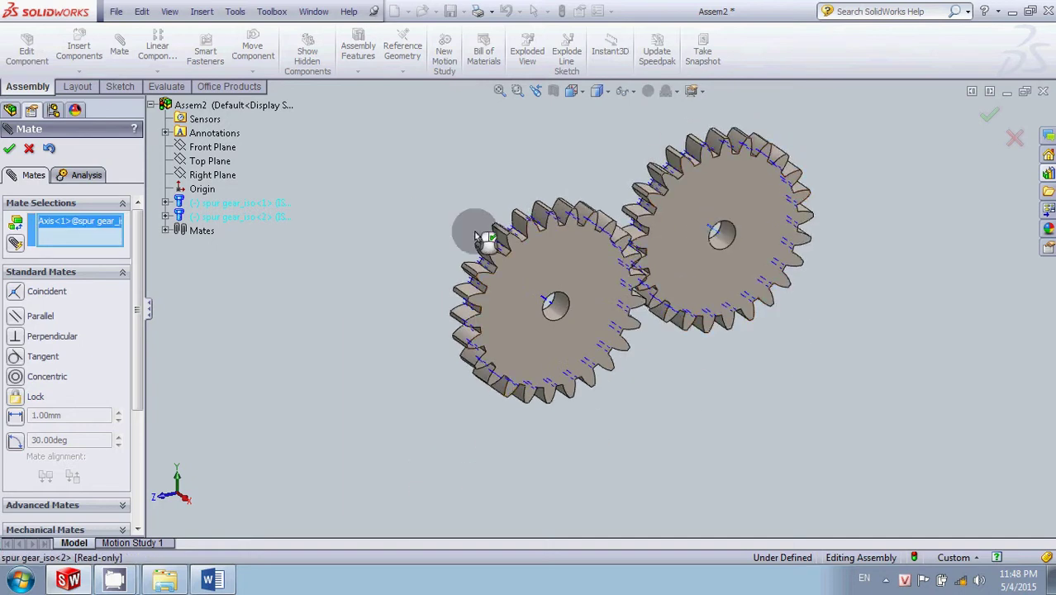
- Mate spur gear_iso<2>'s Axis<1> coincident to the Top Plane and spin each gear to confirm
click(205, 162)
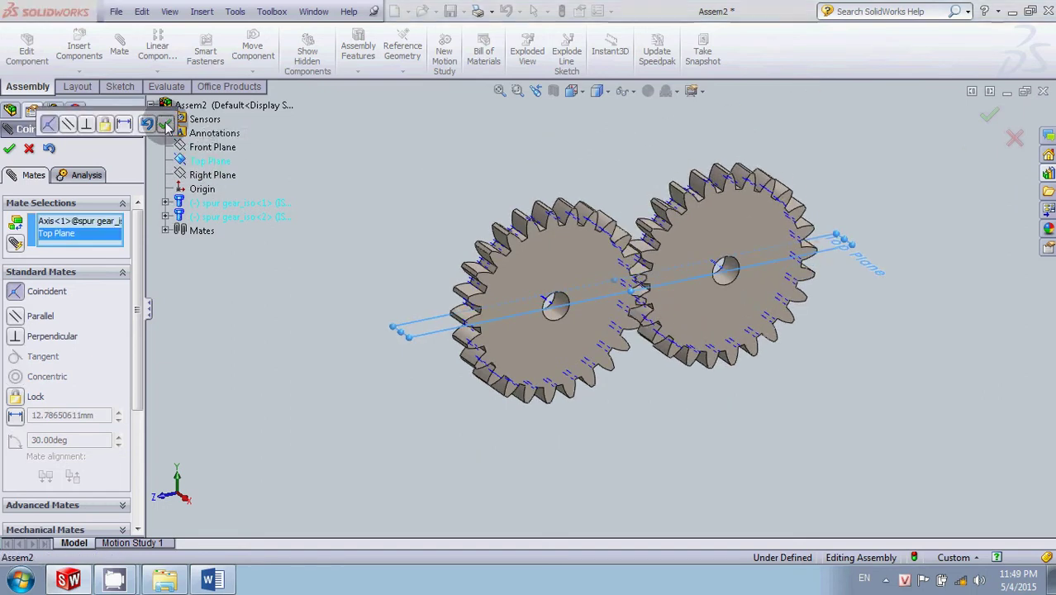
click(167, 125)
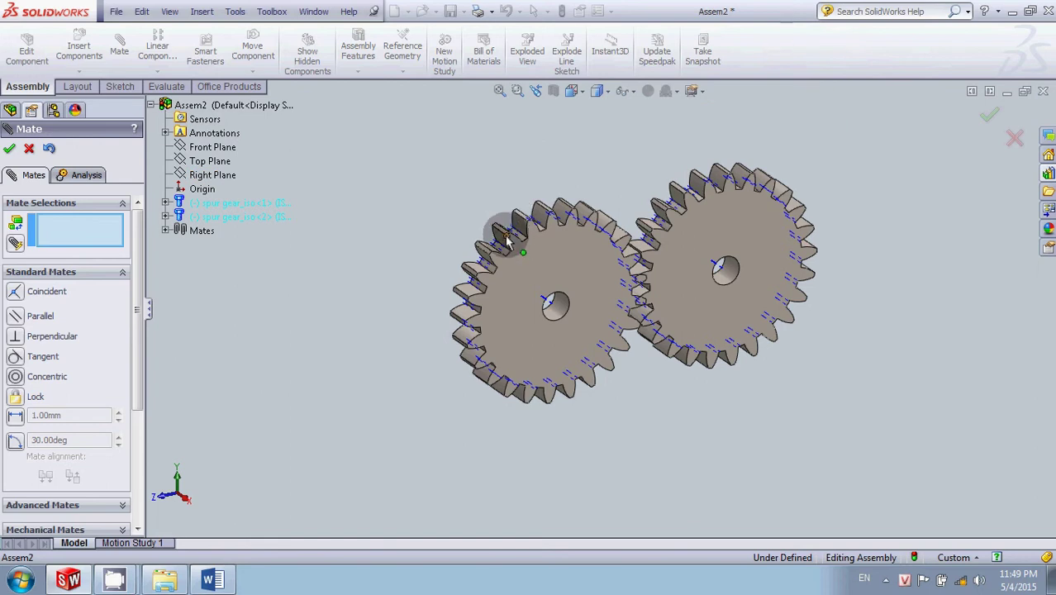
mouse_move(507, 240)
mouse_down()
mouse_move(459, 324)
mouse_move(448, 314)
mouse_up()
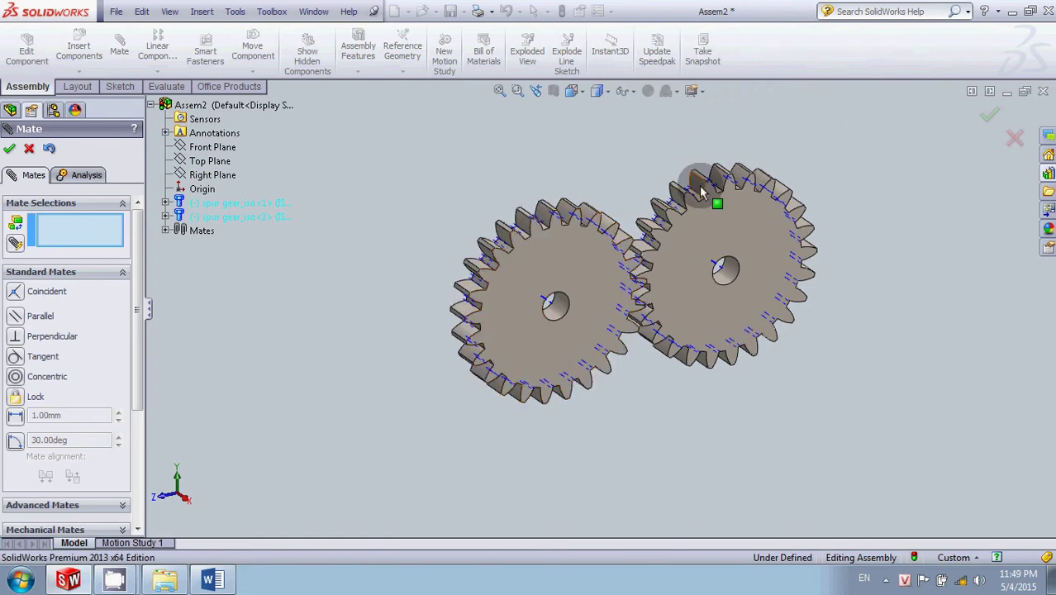
mouse_move(709, 189)
mouse_down()
mouse_move(743, 165)
mouse_move(719, 131)
mouse_move(671, 175)
mouse_move(804, 136)
mouse_up()
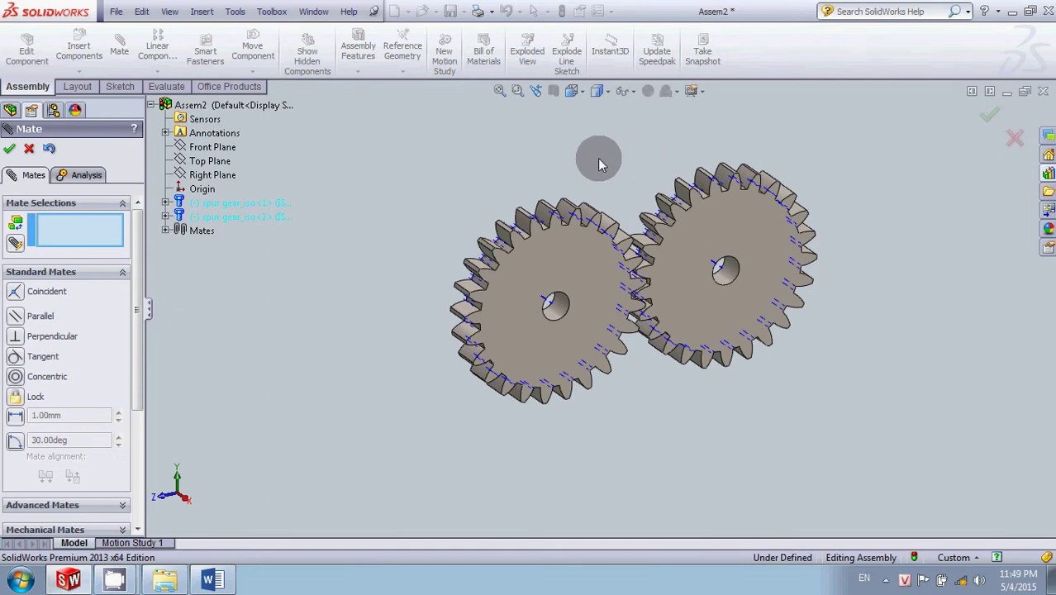
mouse_move(342, 269)
middle_down()
mouse_move(343, 281)
mouse_move(320, 267)
middle_up()
- Choose the Gear mechanical mate and select the bore edges of both gears
click(124, 281)
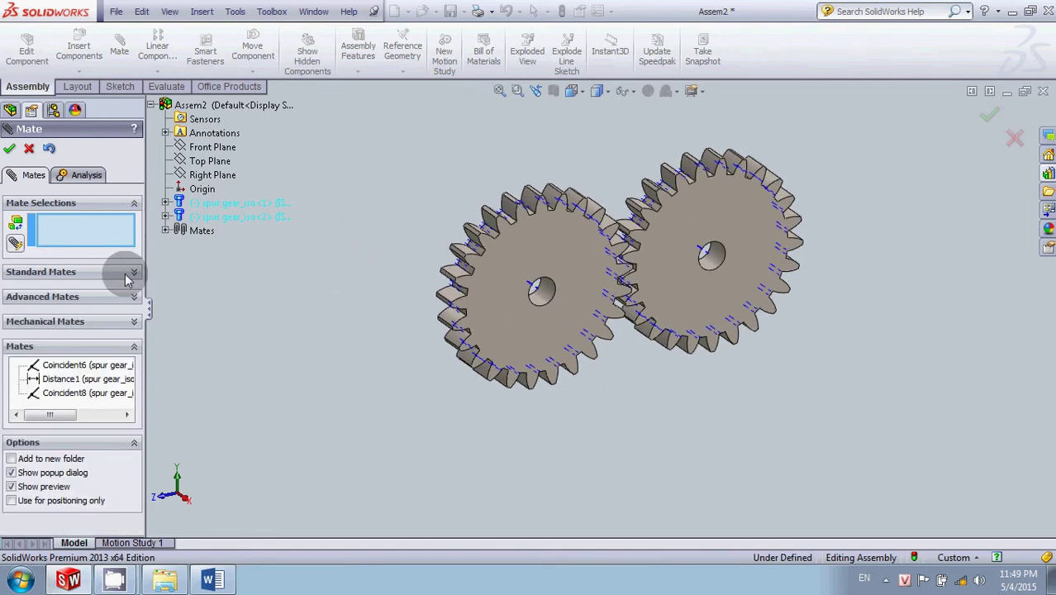
click(135, 298)
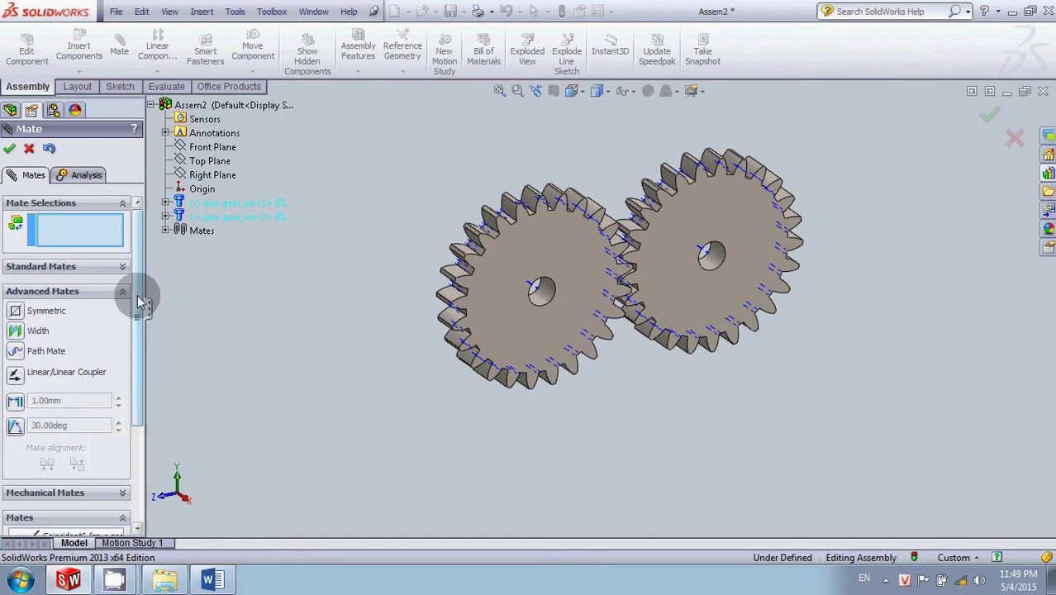
click(122, 298)
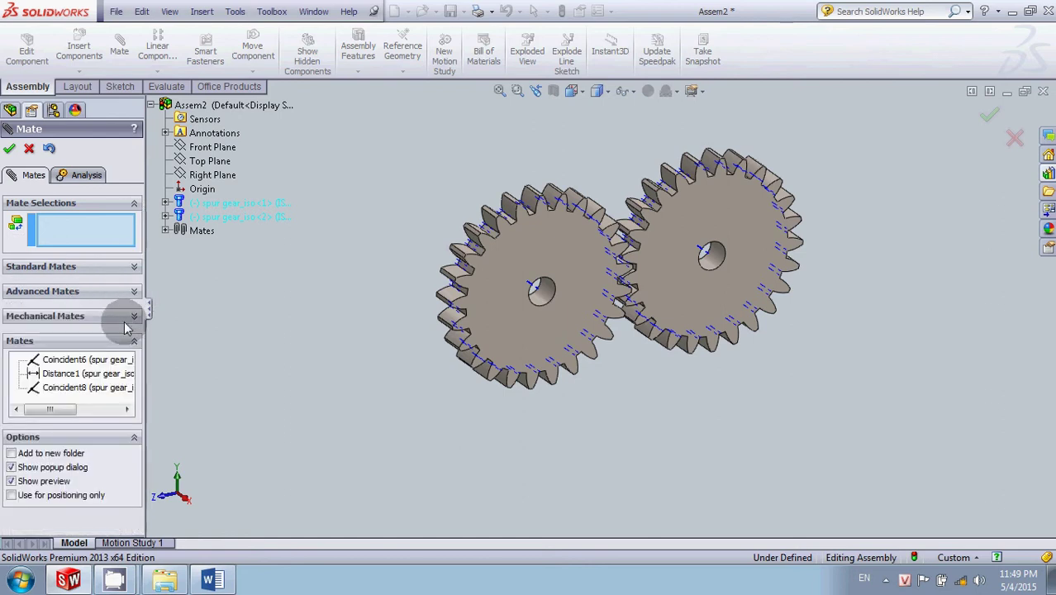
click(124, 316)
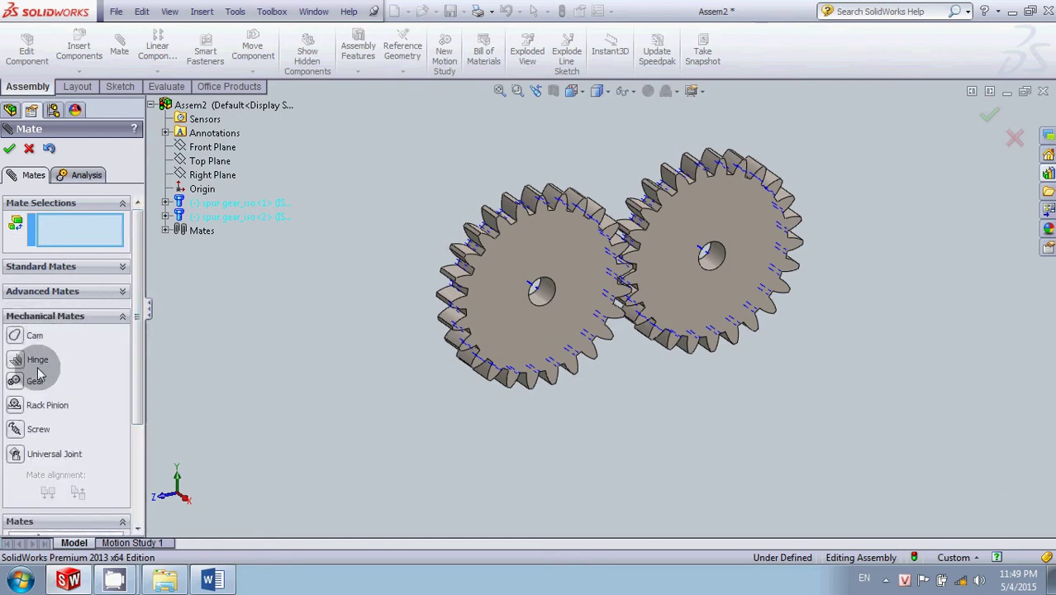
click(18, 385)
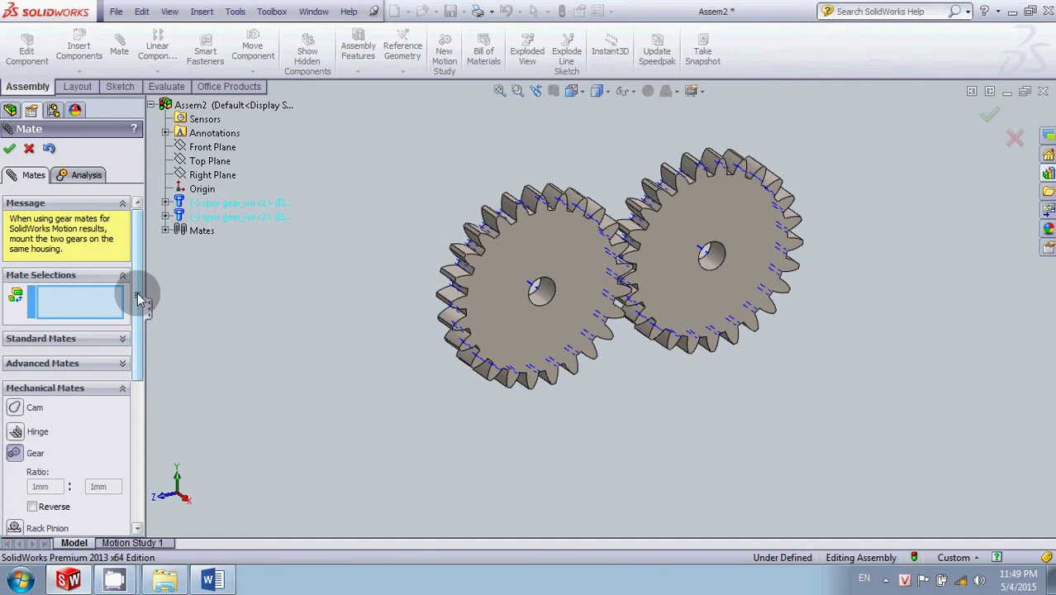
drag(139, 293, 144, 374)
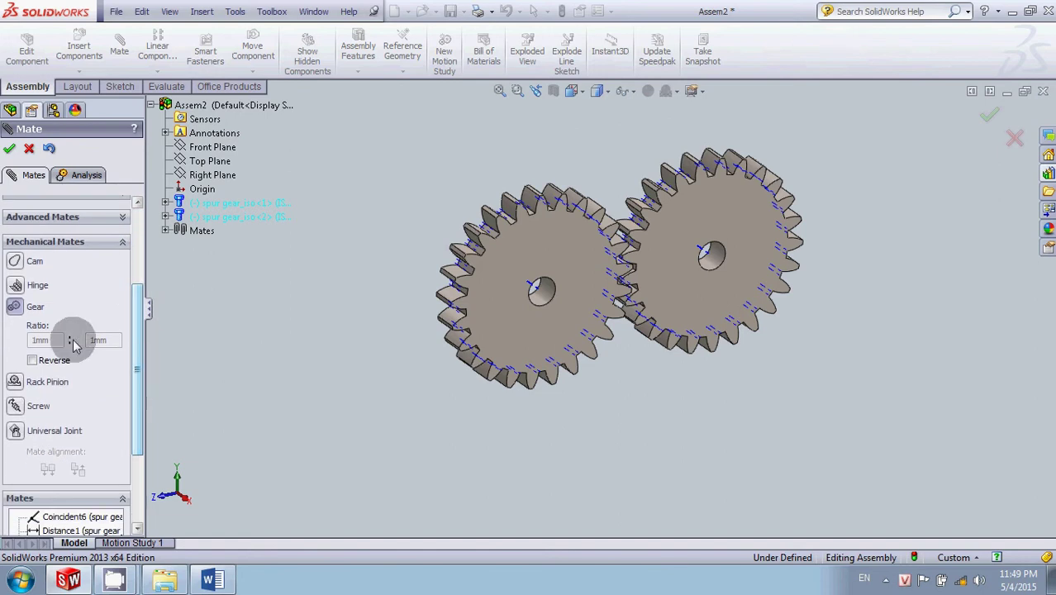
click(557, 292)
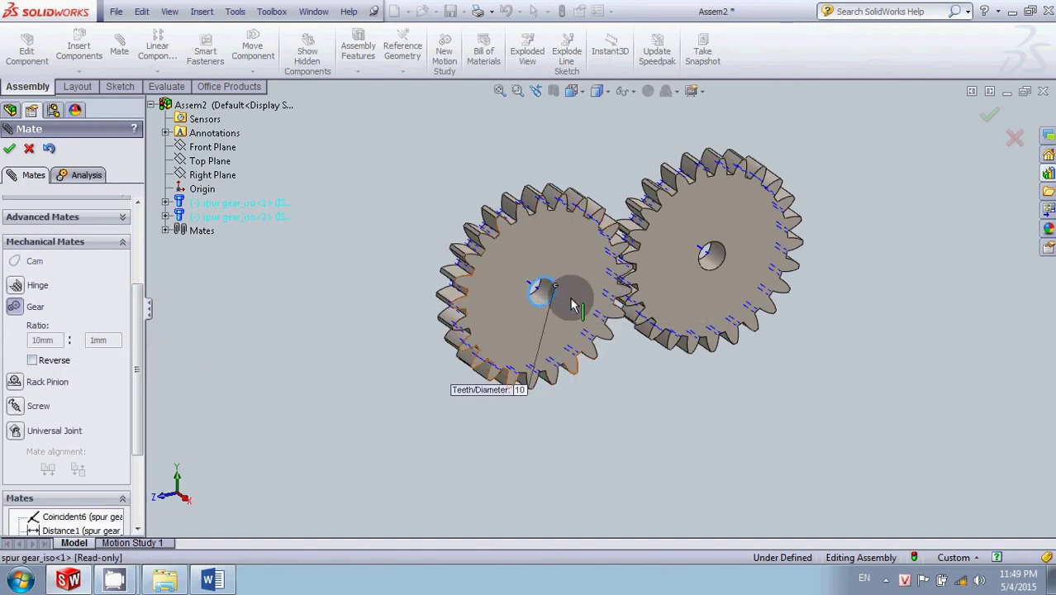
click(705, 269)
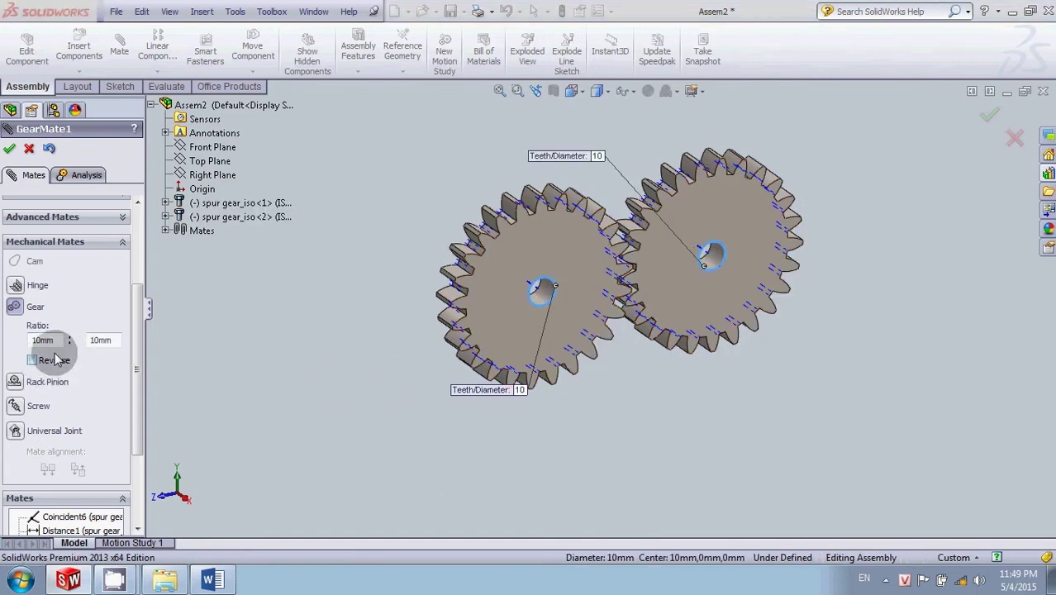
- Test Reverse, restore the original direction, and accept the 10mm:10mm GearMate1
drag(131, 320, 137, 335)
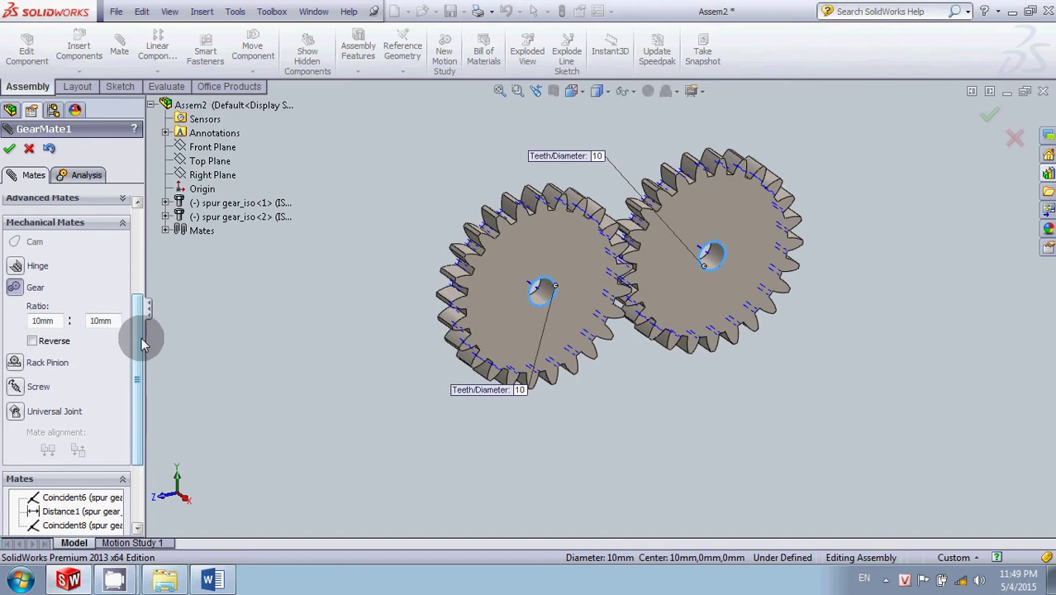
click(48, 341)
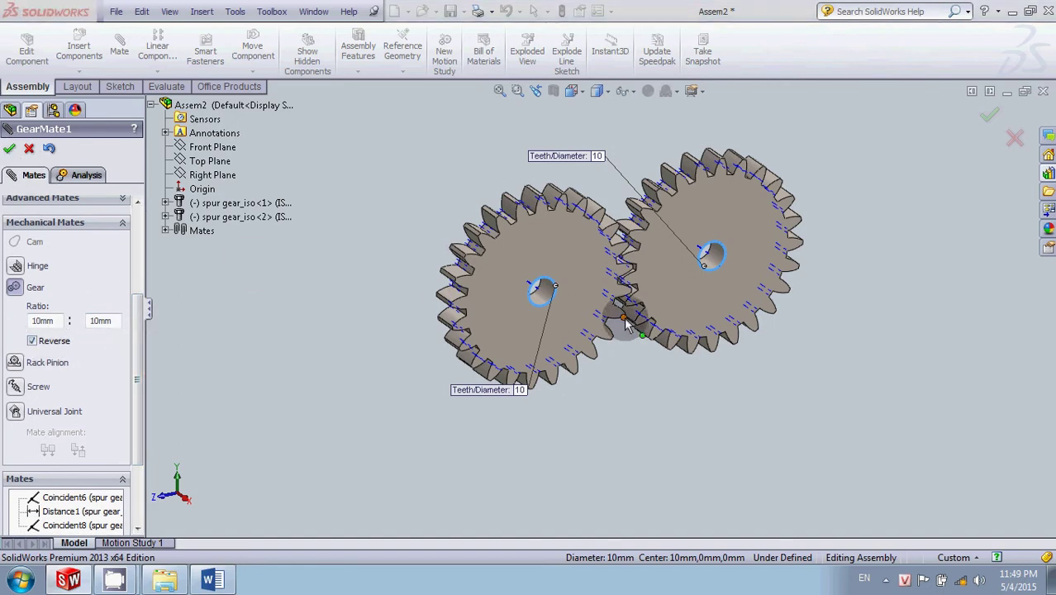
drag(619, 332, 567, 374)
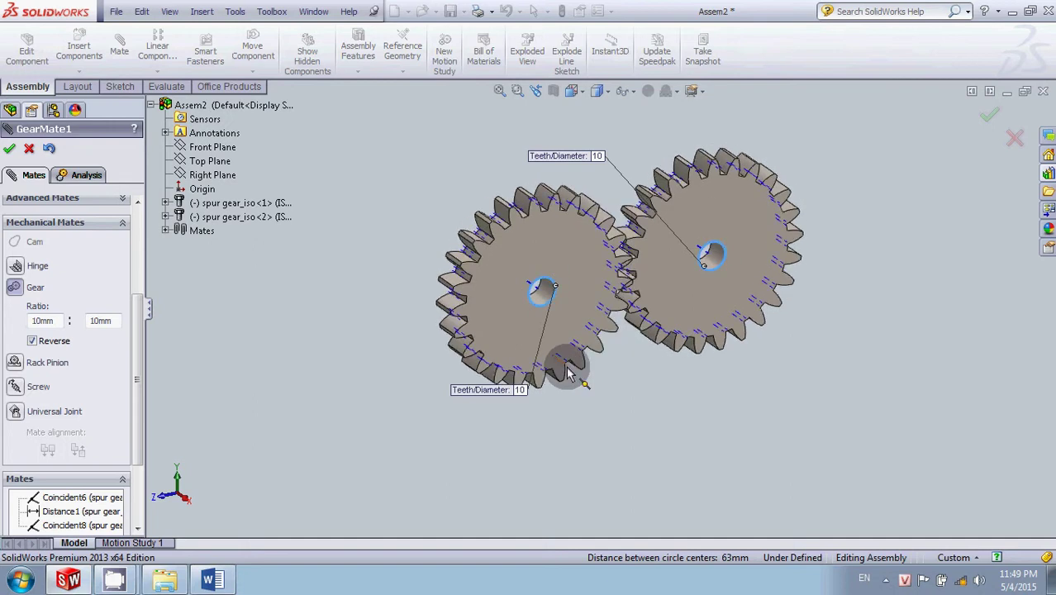
click(31, 340)
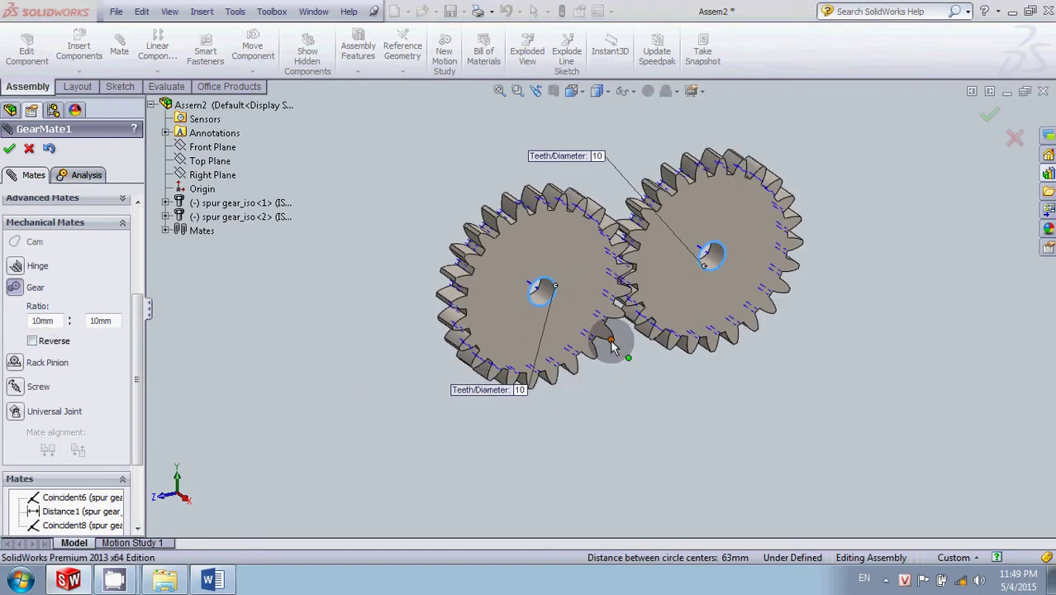
mouse_move(612, 347)
mouse_down()
mouse_move(578, 370)
mouse_move(495, 389)
mouse_move(508, 399)
mouse_move(372, 411)
mouse_up()
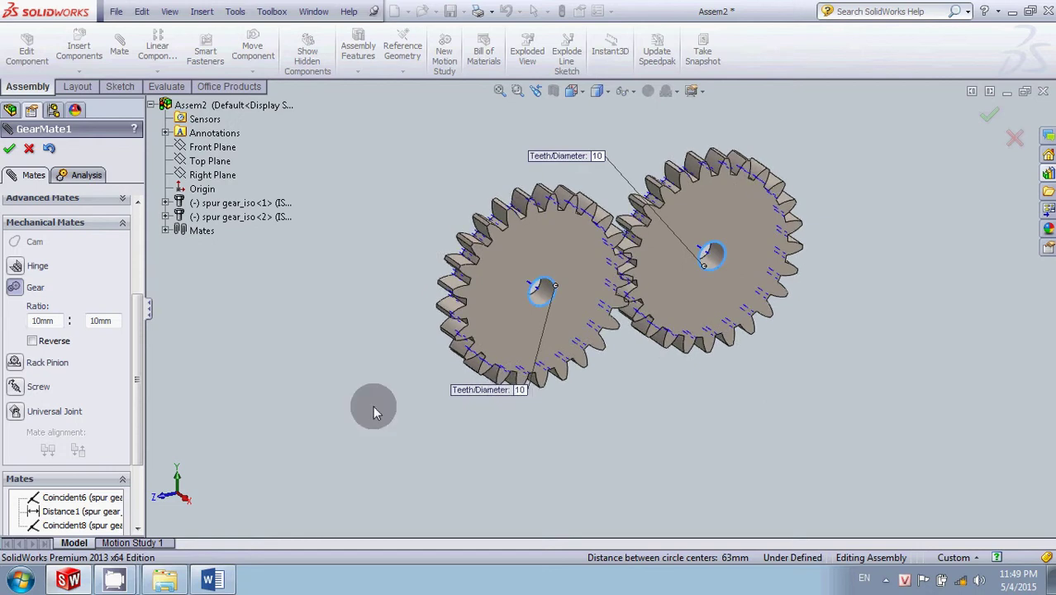
click(9, 150)
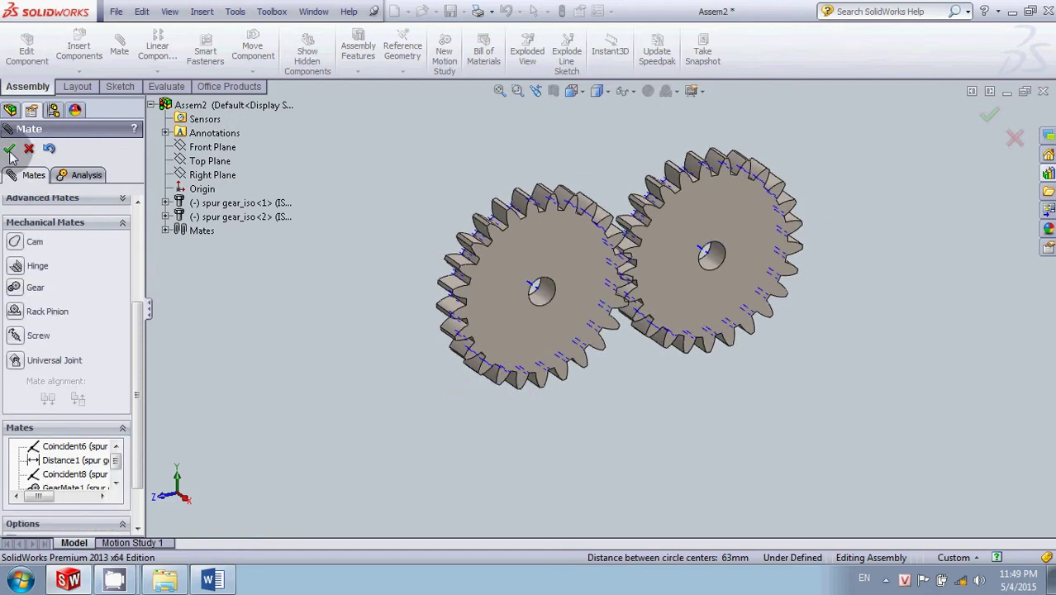
- Suppress GearMate1 in the assembly's Mates folder
click(9, 150)
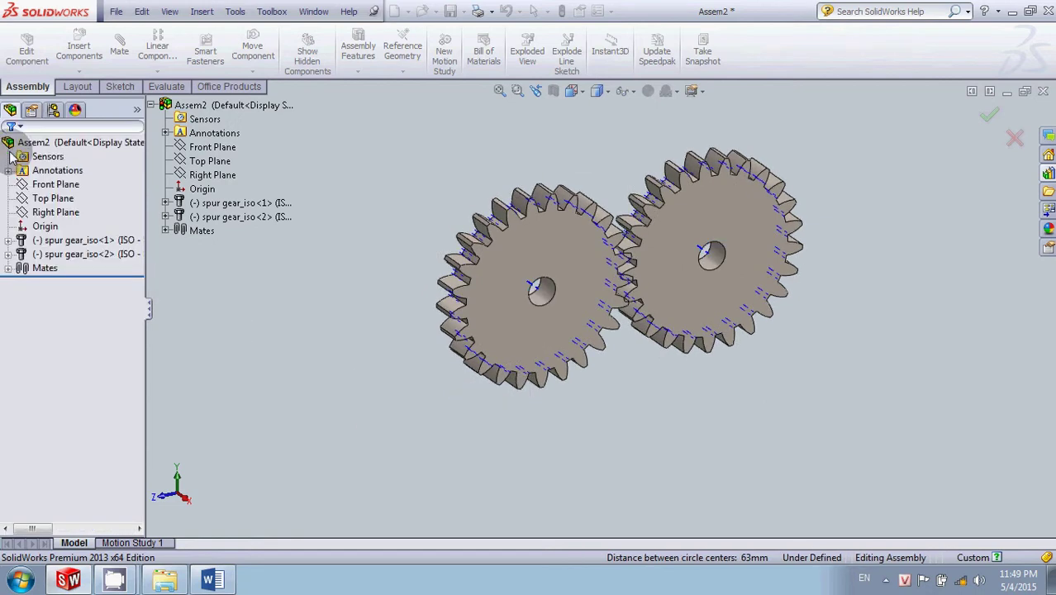
click(8, 269)
click(30, 364)
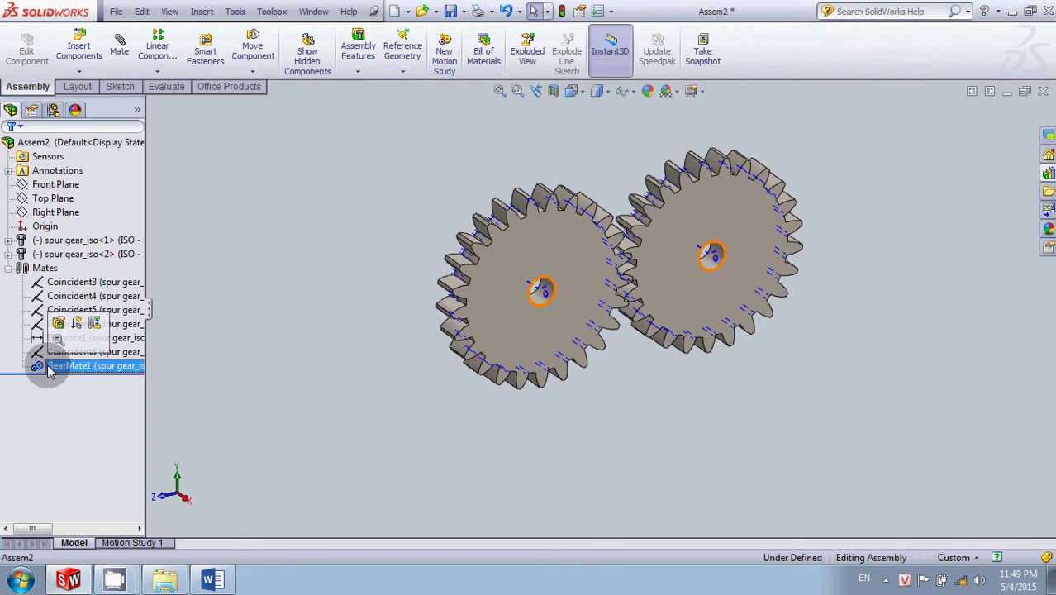
right_click(61, 362)
click(76, 324)
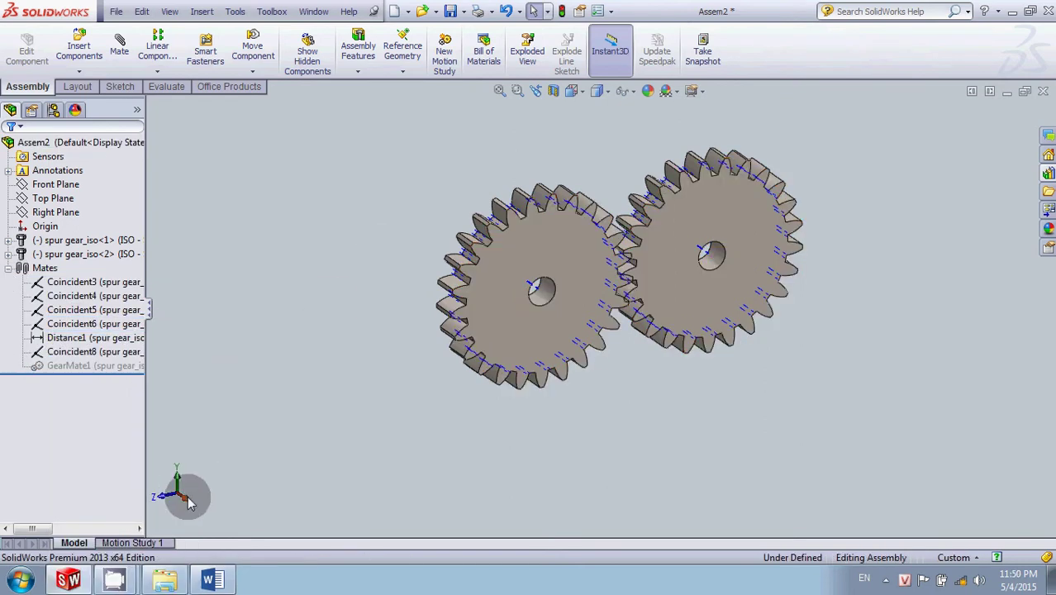
- Switch to the Right view and zoom in on the gears
click(571, 91)
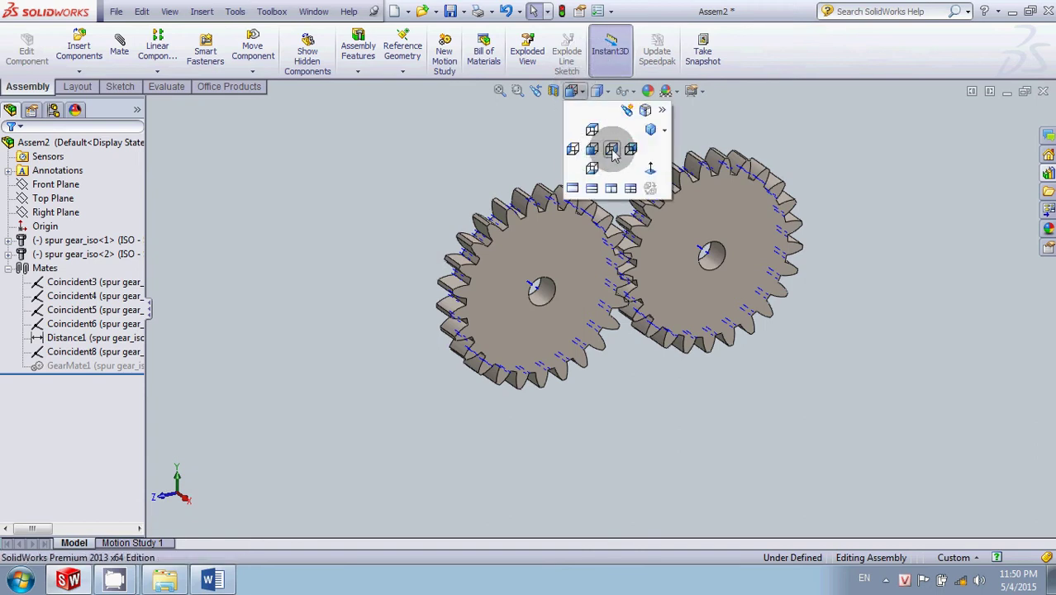
click(612, 151)
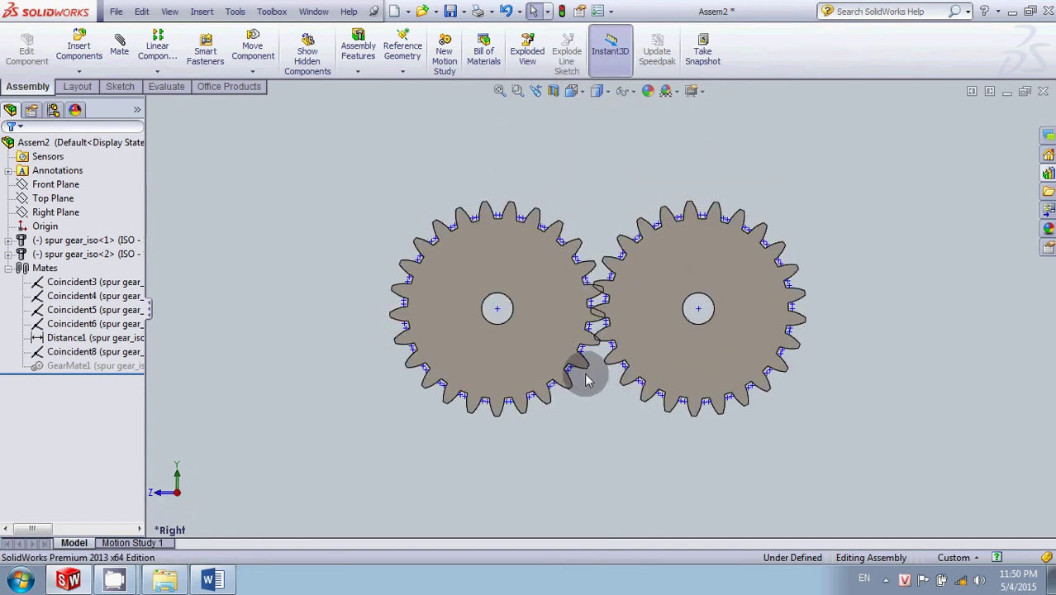
scroll(579, 372, down, 2)
scroll(548, 352, down, 2)
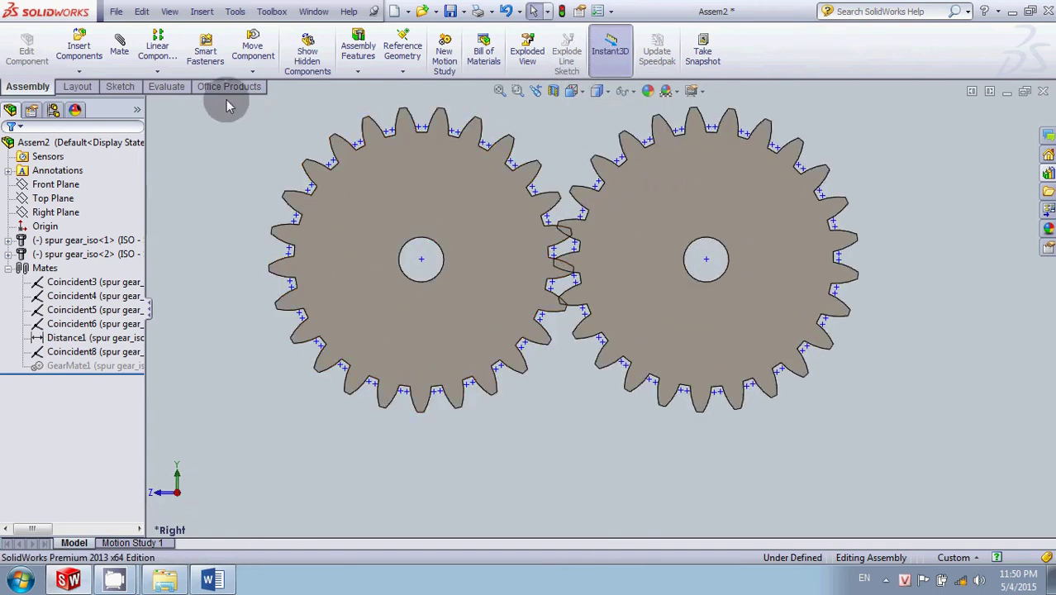
- Use Move Component with Physical Dynamics to turn the right gear until its teeth mesh
click(252, 71)
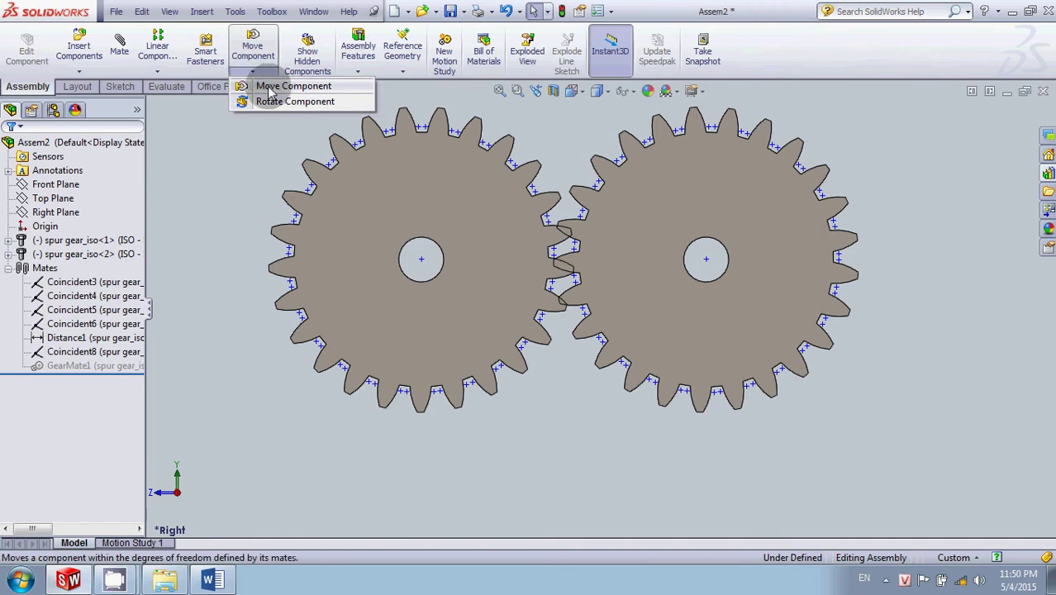
click(269, 87)
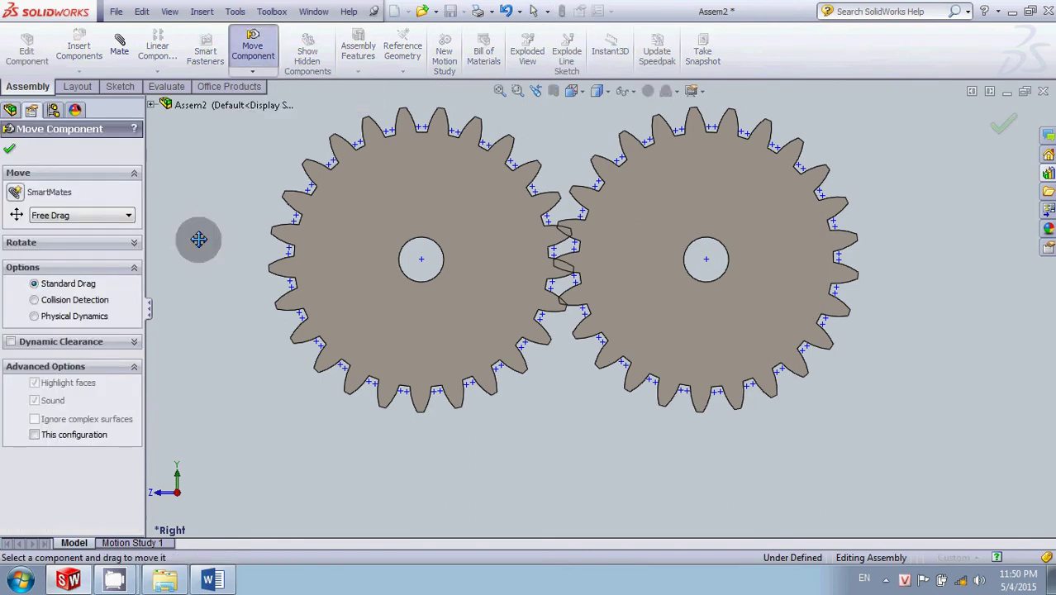
click(34, 317)
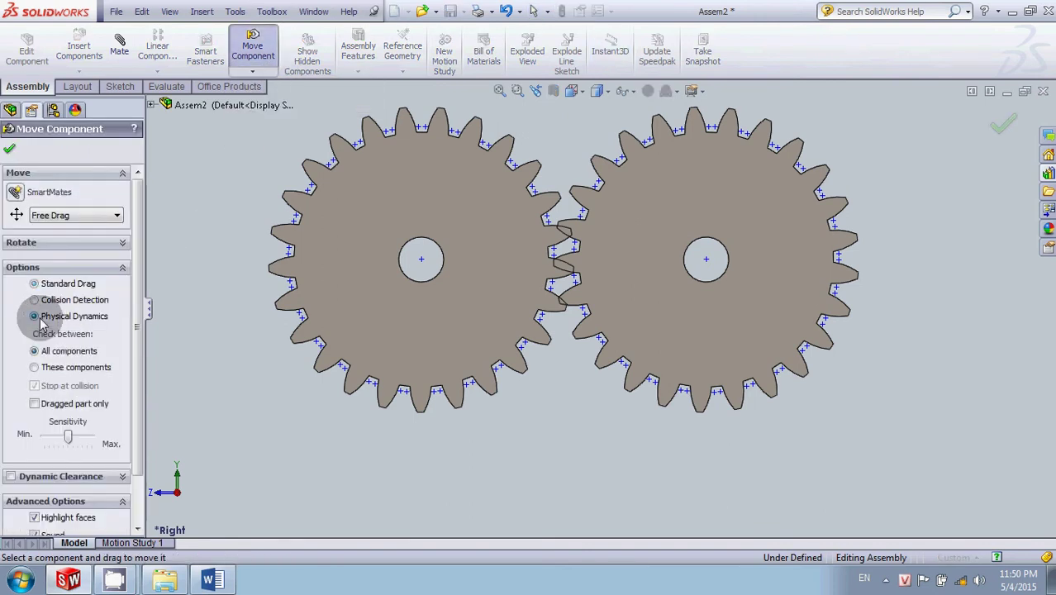
click(598, 304)
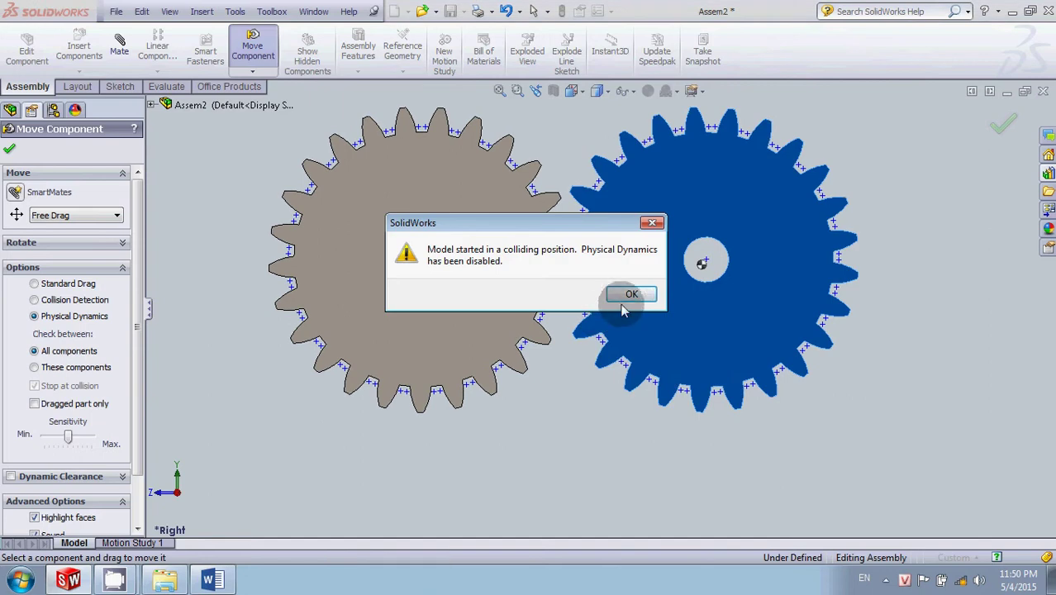
click(630, 295)
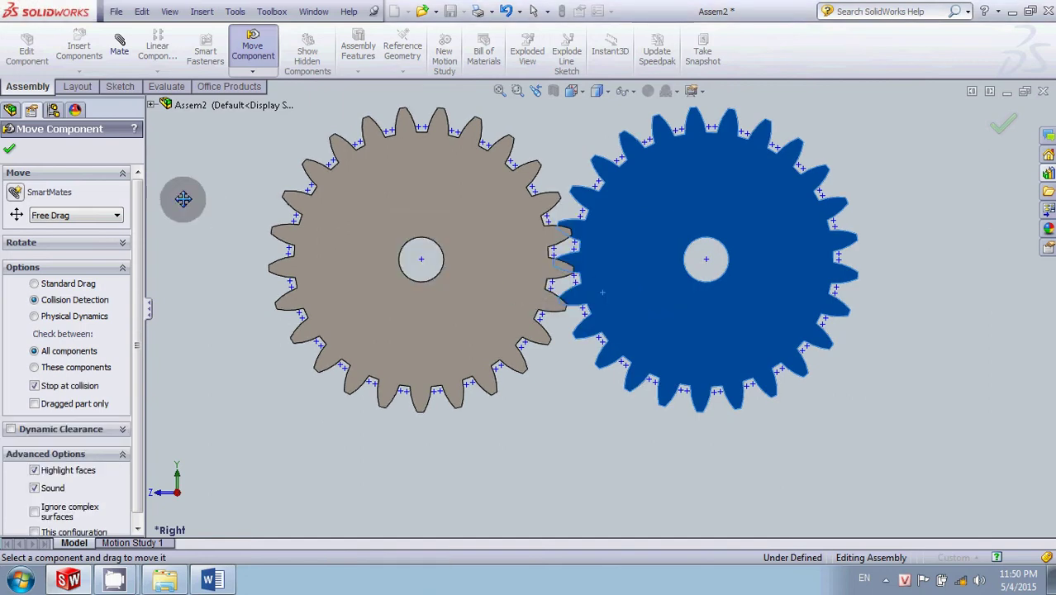
click(11, 151)
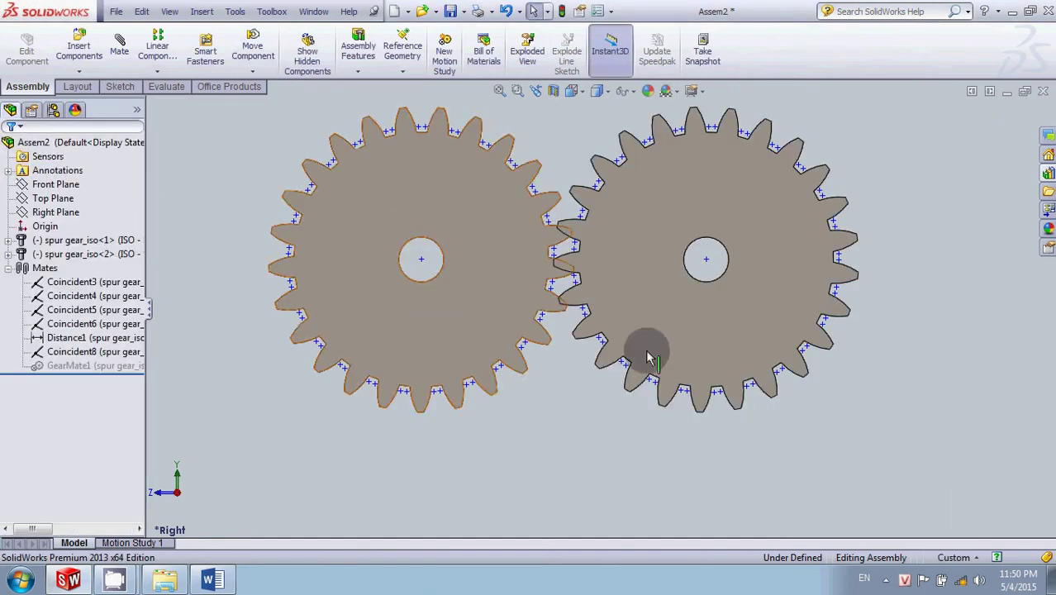
drag(578, 346, 588, 372)
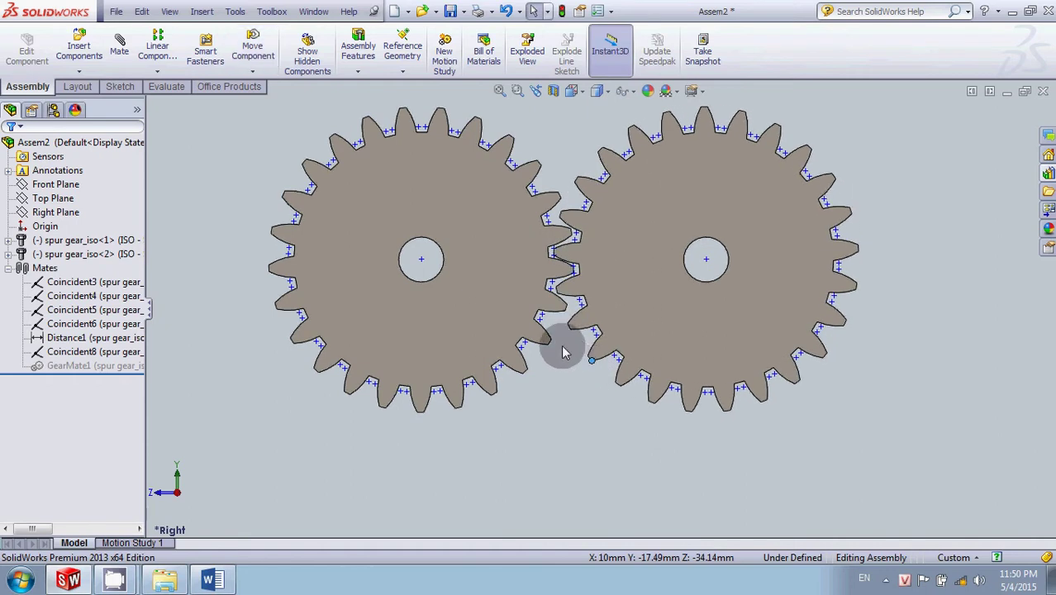
scroll(562, 353, down, 3)
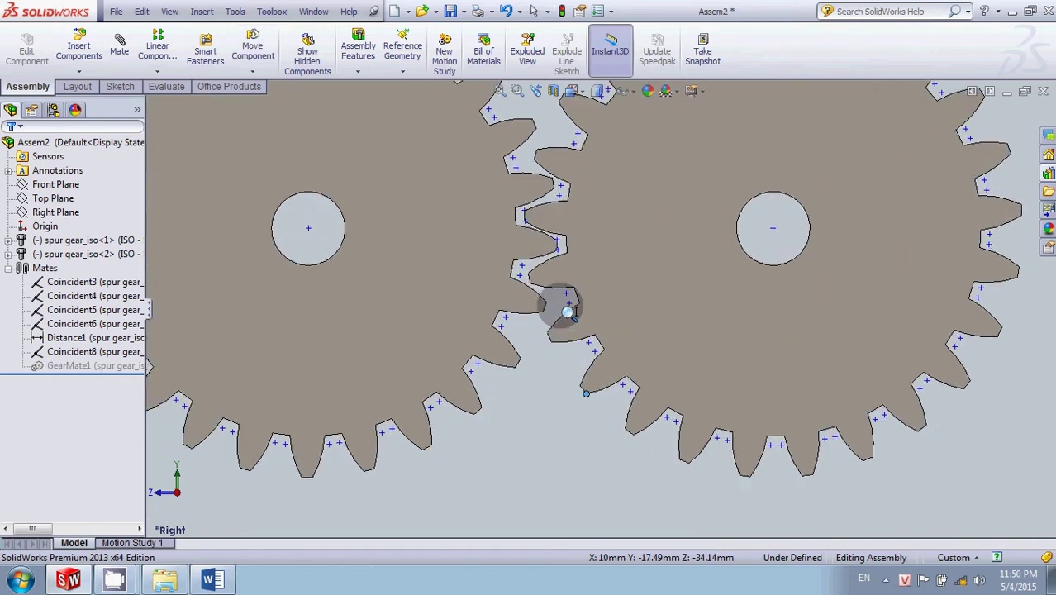
- Push one gear with Physical Dynamics so both gears turn in mesh
click(255, 51)
click(66, 317)
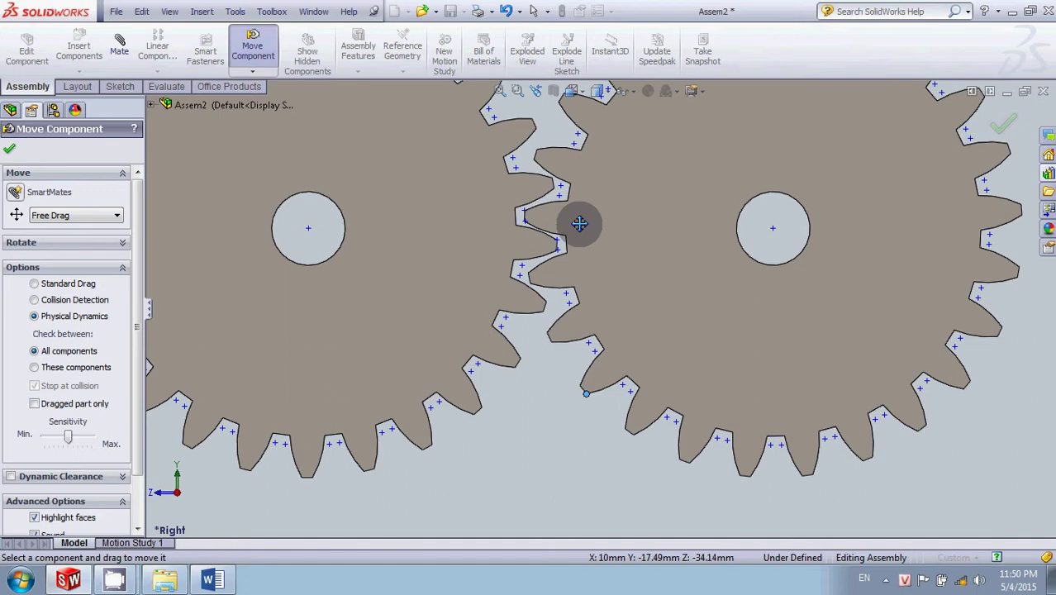
mouse_move(578, 225)
mouse_down()
mouse_move(579, 211)
mouse_move(580, 245)
mouse_move(565, 185)
mouse_move(545, 229)
mouse_move(540, 384)
mouse_move(377, 365)
mouse_move(97, 447)
mouse_up()
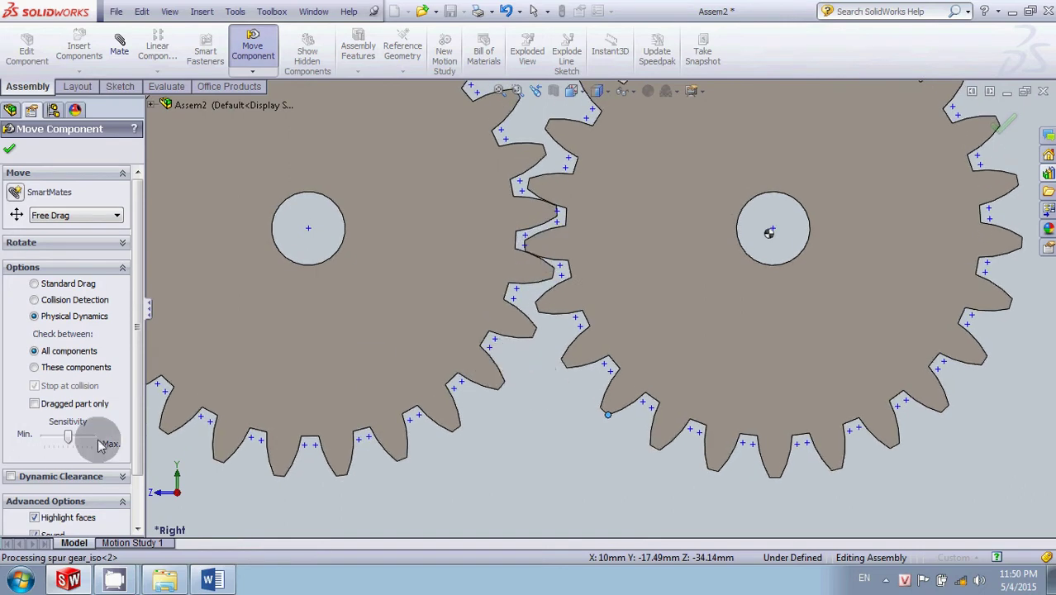
click(9, 149)
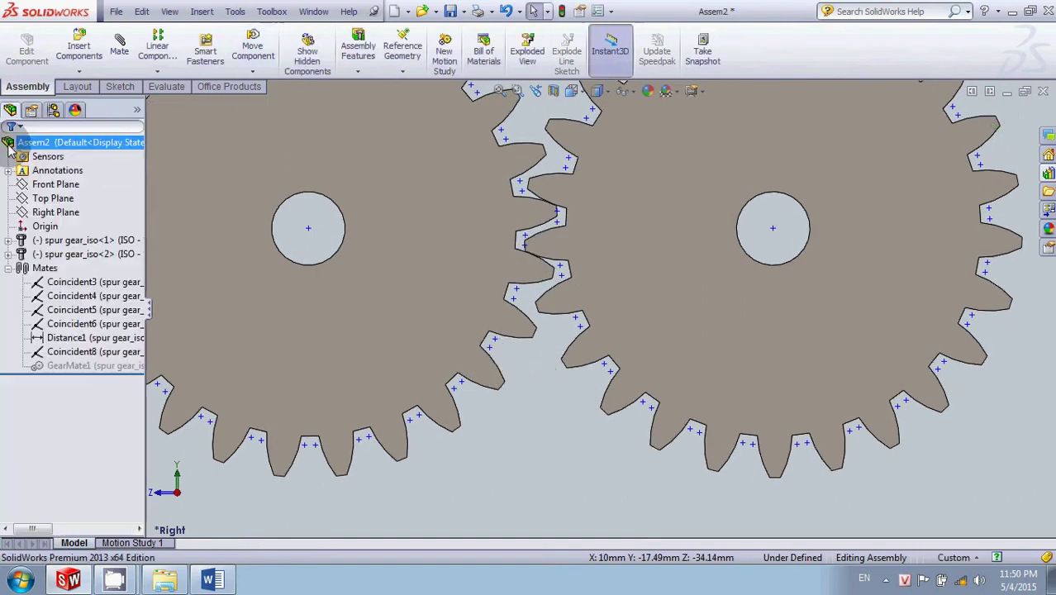
- Unsuppress GearMate1 and drag a gear to confirm both rotate together
click(68, 368)
click(95, 329)
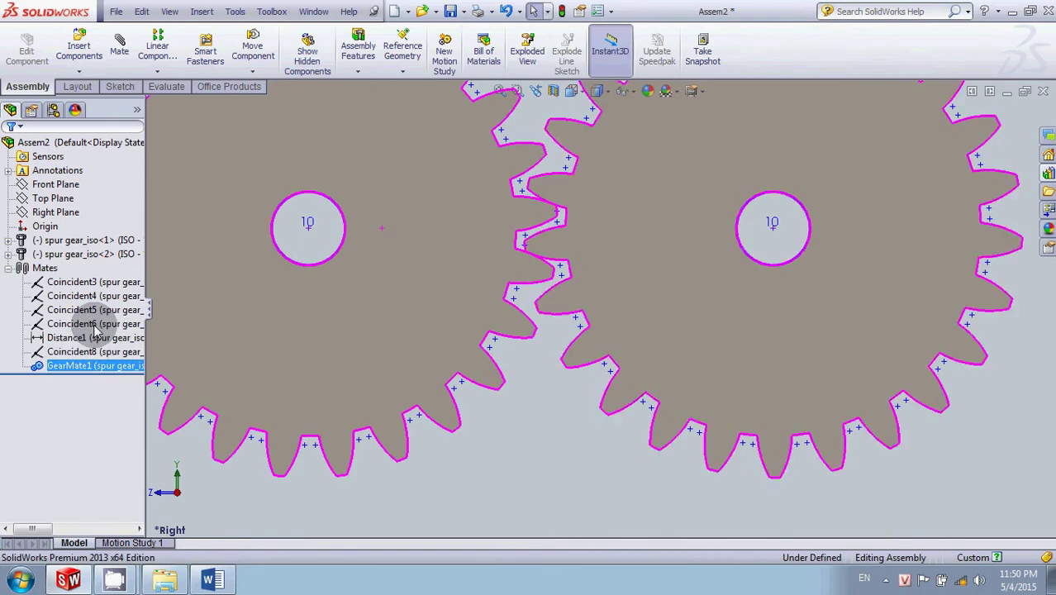
click(93, 324)
click(530, 459)
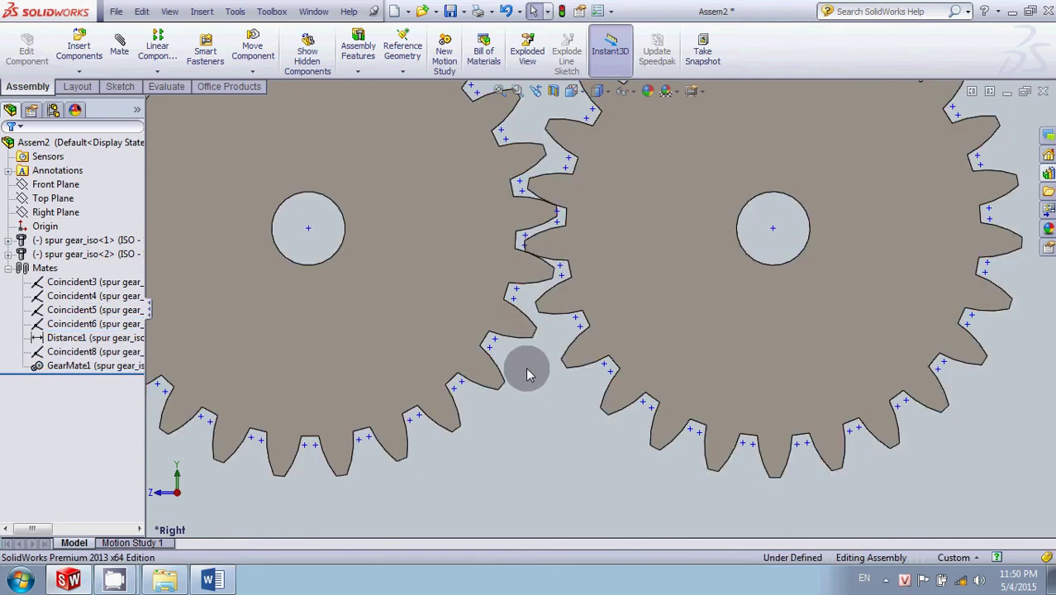
mouse_move(531, 342)
mouse_down()
mouse_move(483, 377)
mouse_move(252, 411)
mouse_move(346, 412)
mouse_move(474, 342)
mouse_up()
key(Escape)
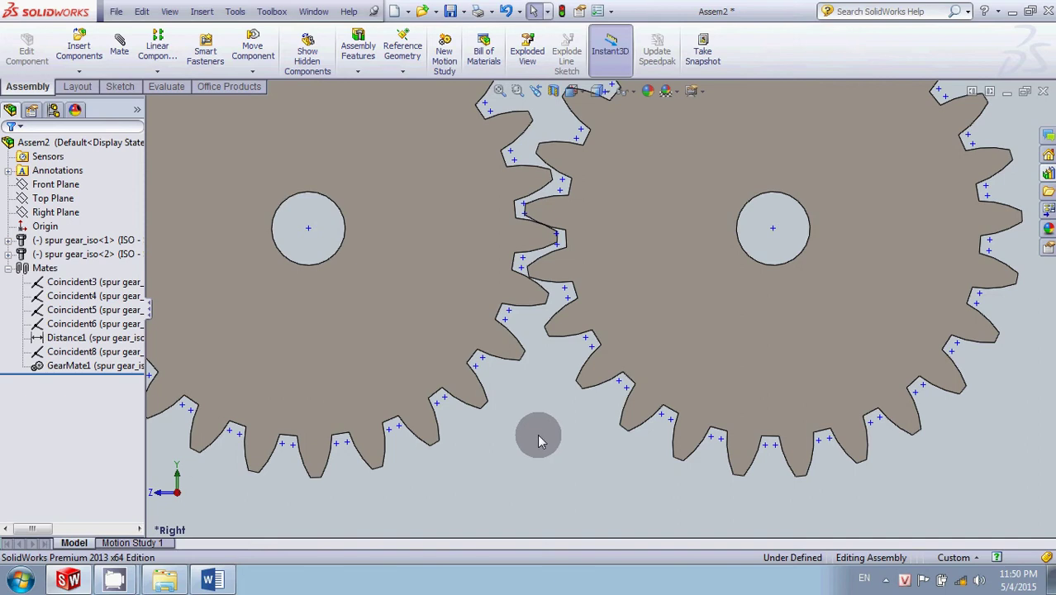
- Zoom to fit, orbit to an oblique 3D view, and switch to the Word guide
click(499, 91)
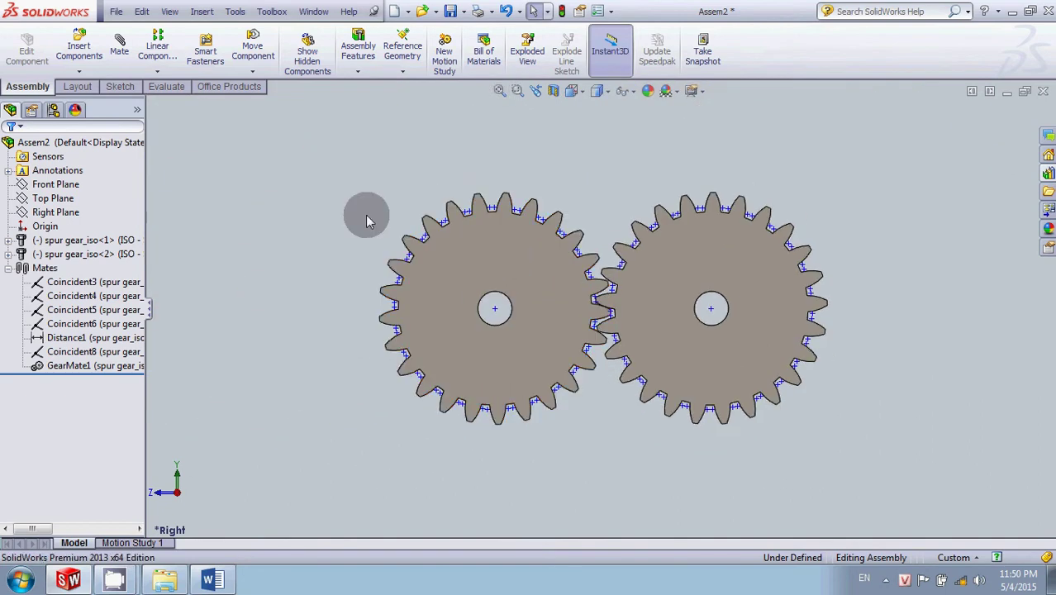
mouse_move(361, 213)
middle_down()
mouse_move(365, 201)
mouse_move(367, 284)
middle_up()
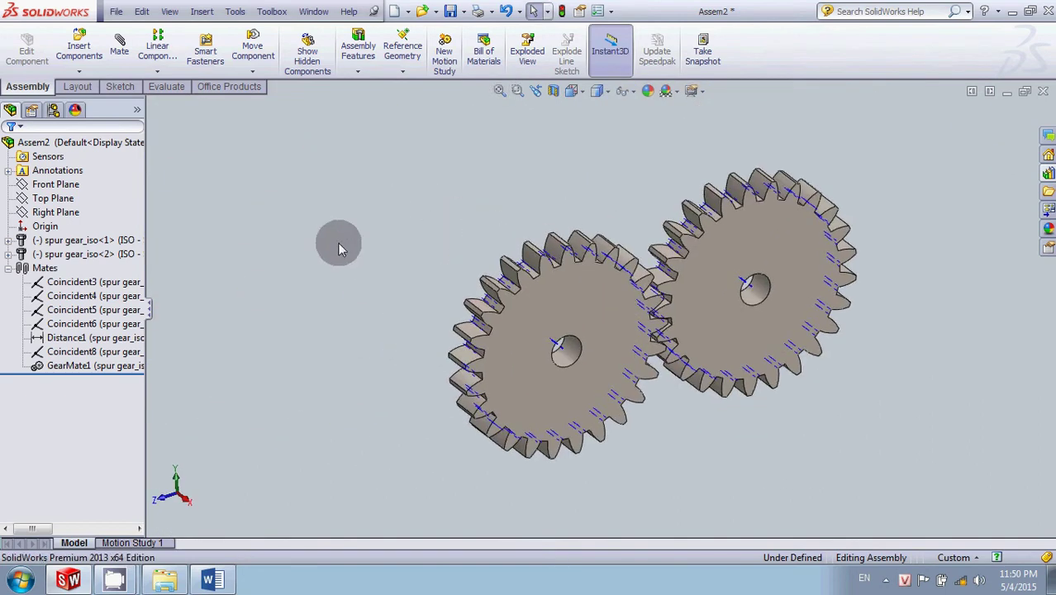
key(alt+Tab)
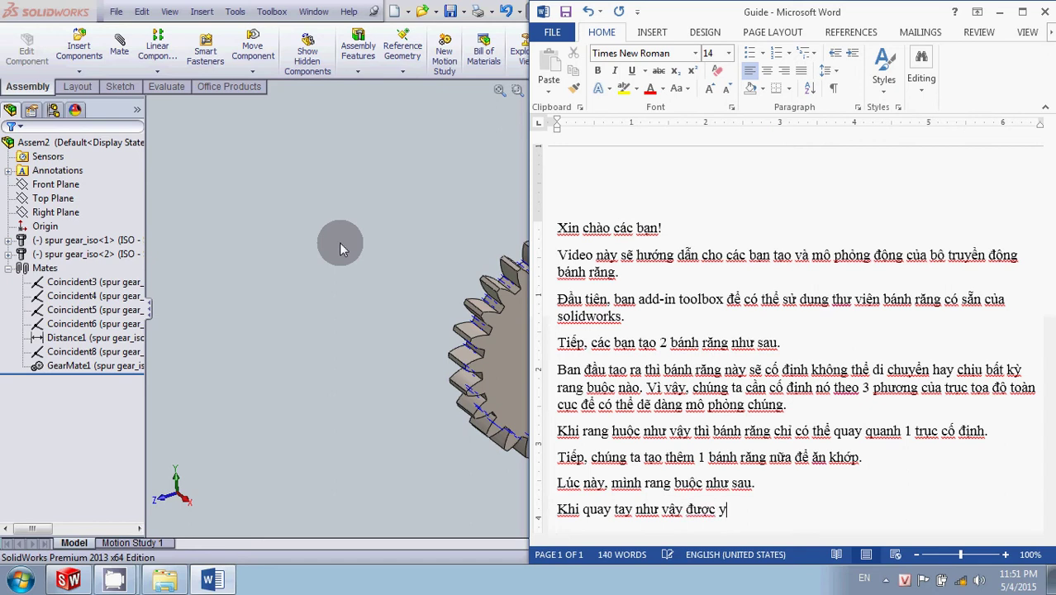
- Finish the guide paragraph with '1 động cơ để truyền động như sau:' and return to SolidWorks
text(gs)
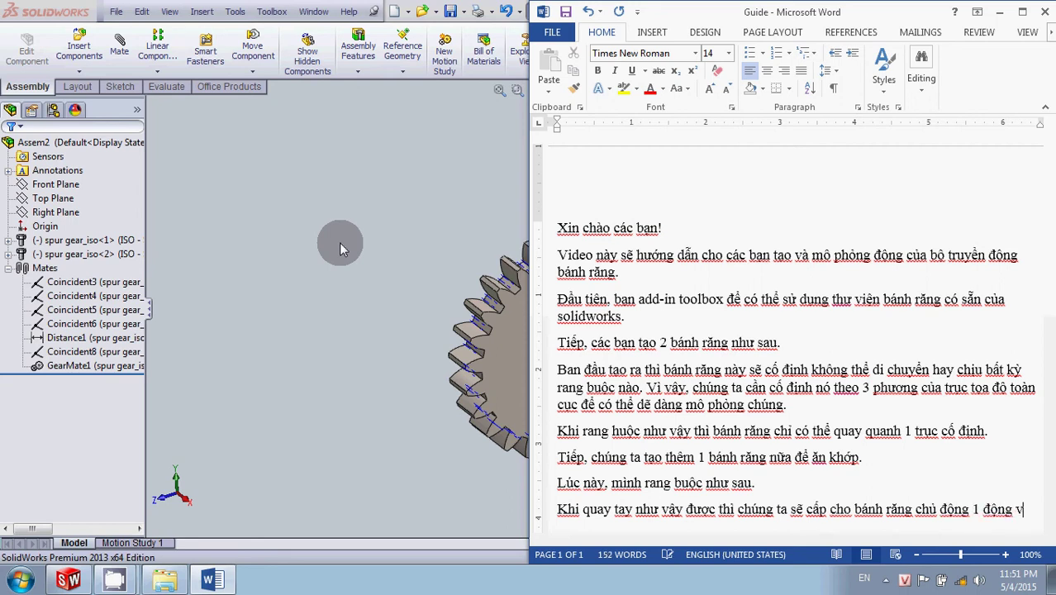
text(de)
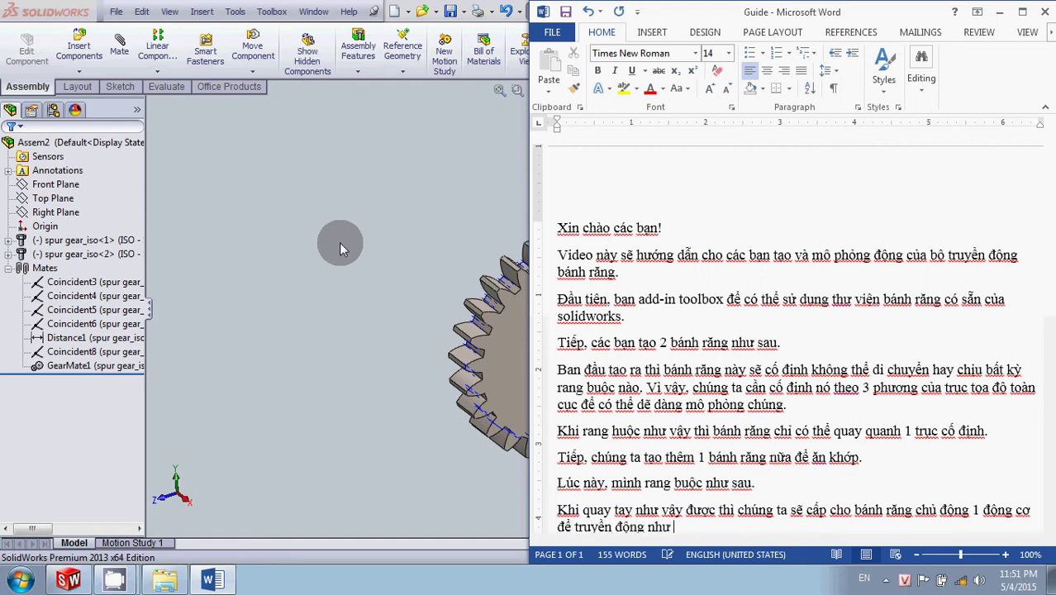
key(Return)
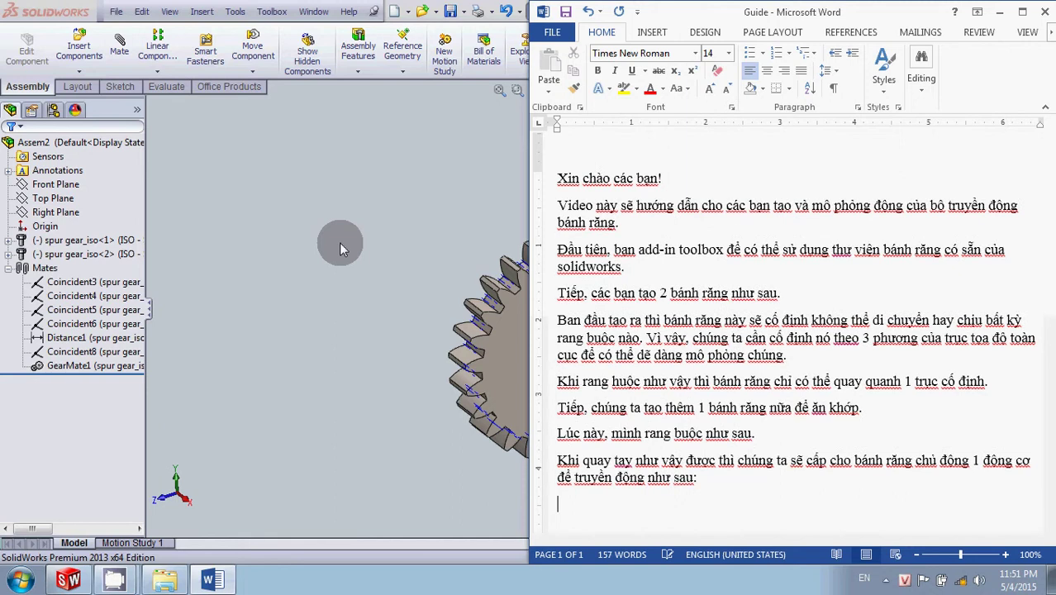
key(alt+Tab)
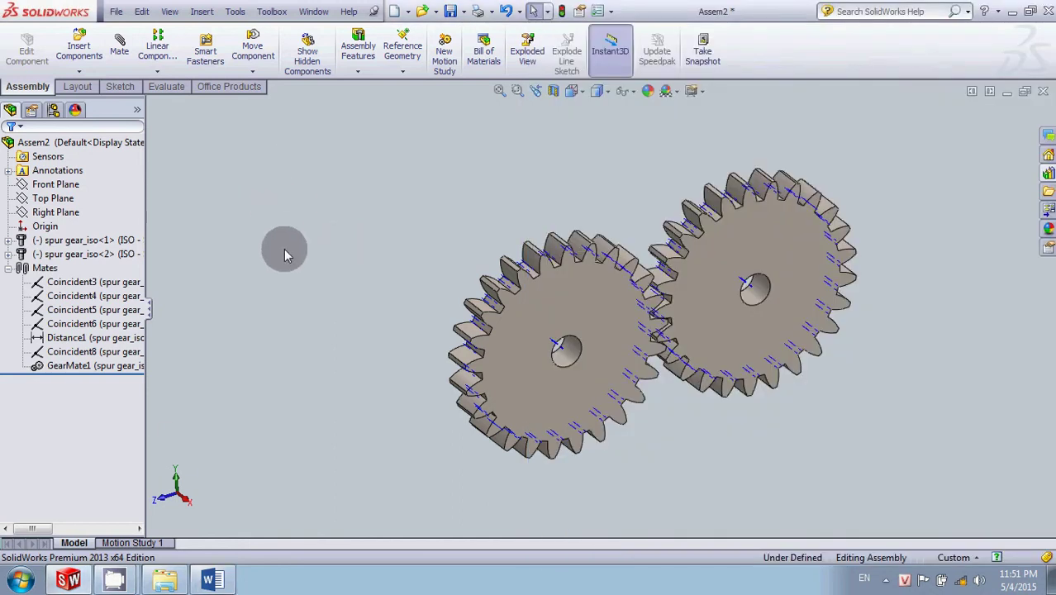
- Open Motion Study 1, reposition the gear view, and start adding a motor
click(132, 543)
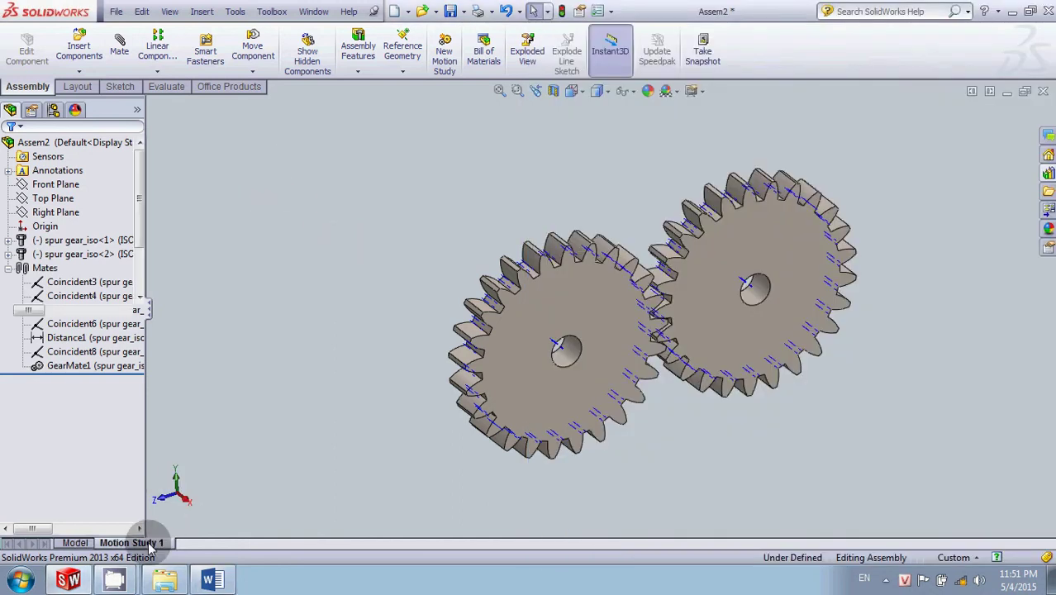
mouse_move(321, 229)
ctrl+middle_down()
mouse_move(337, 219)
mouse_move(245, 229)
mouse_move(273, 211)
ctrl+middle_up()
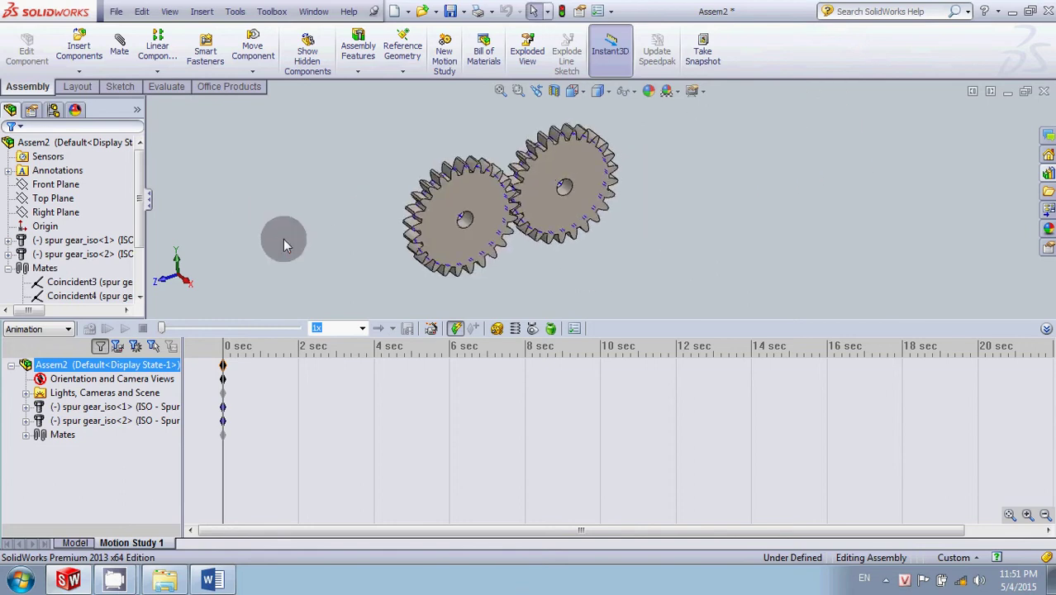
mouse_move(294, 262)
middle_down()
mouse_move(309, 248)
mouse_move(300, 261)
mouse_move(302, 224)
middle_up()
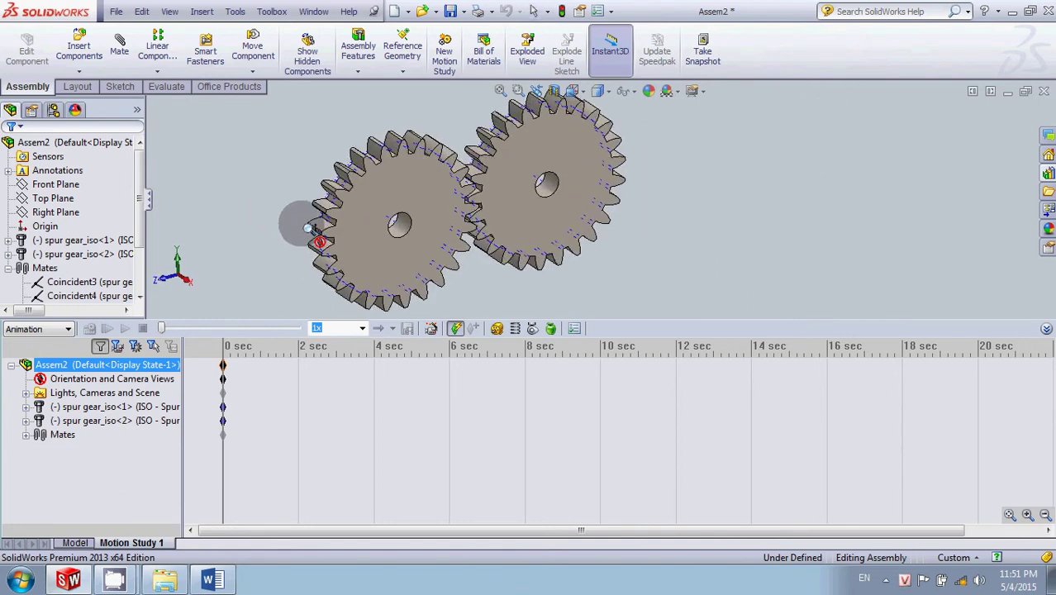
click(110, 394)
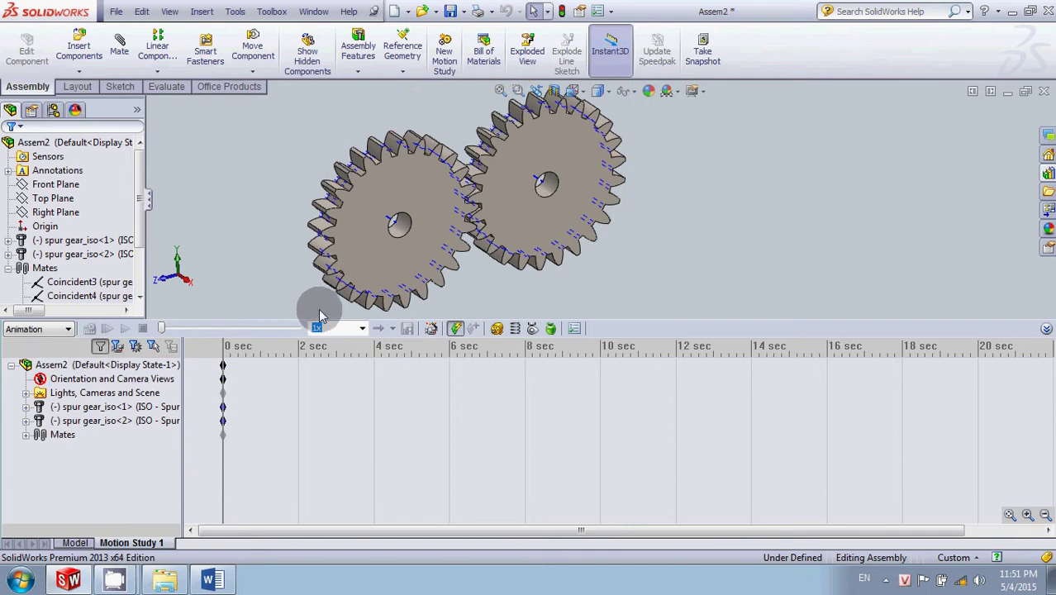
click(496, 329)
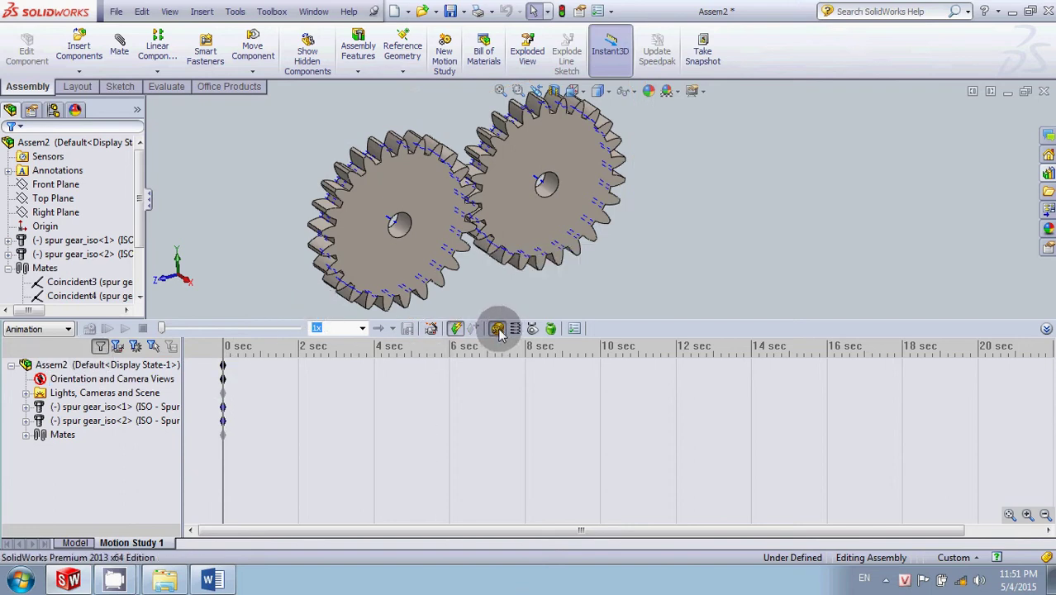
- Create RotaryMotor1 on the left gear's face at a constant speed of 100 RPM
click(363, 205)
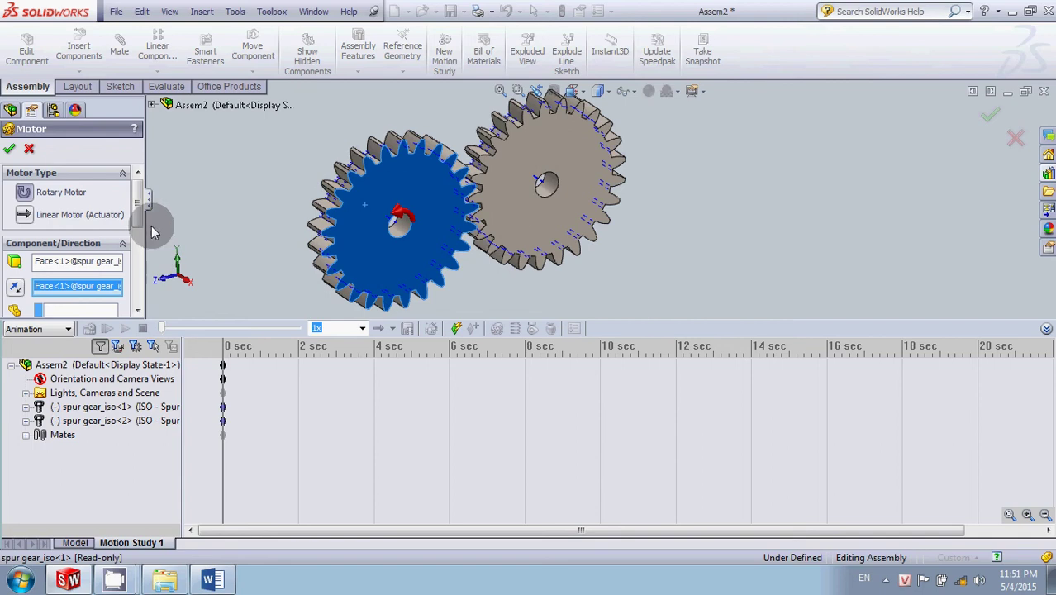
scroll(136, 195, down, 1)
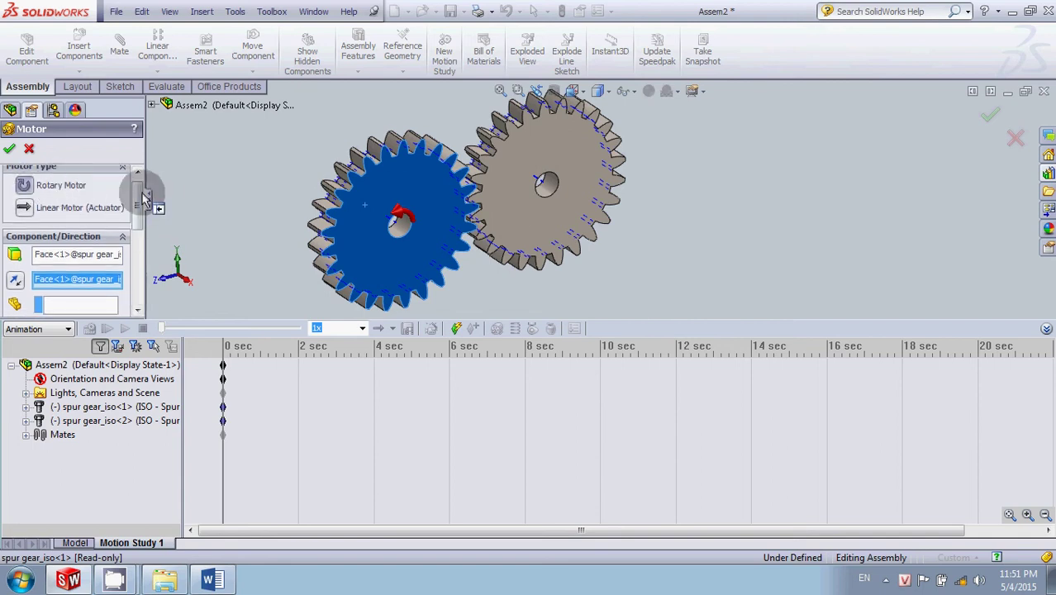
mouse_move(138, 200)
mouse_down()
mouse_move(144, 229)
mouse_move(141, 207)
mouse_up()
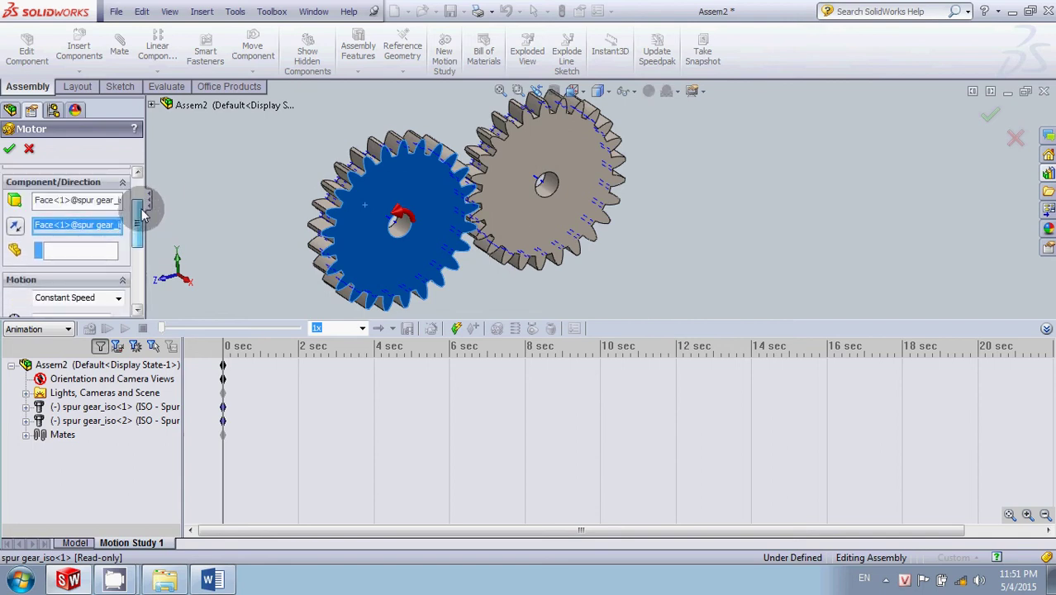
click(95, 252)
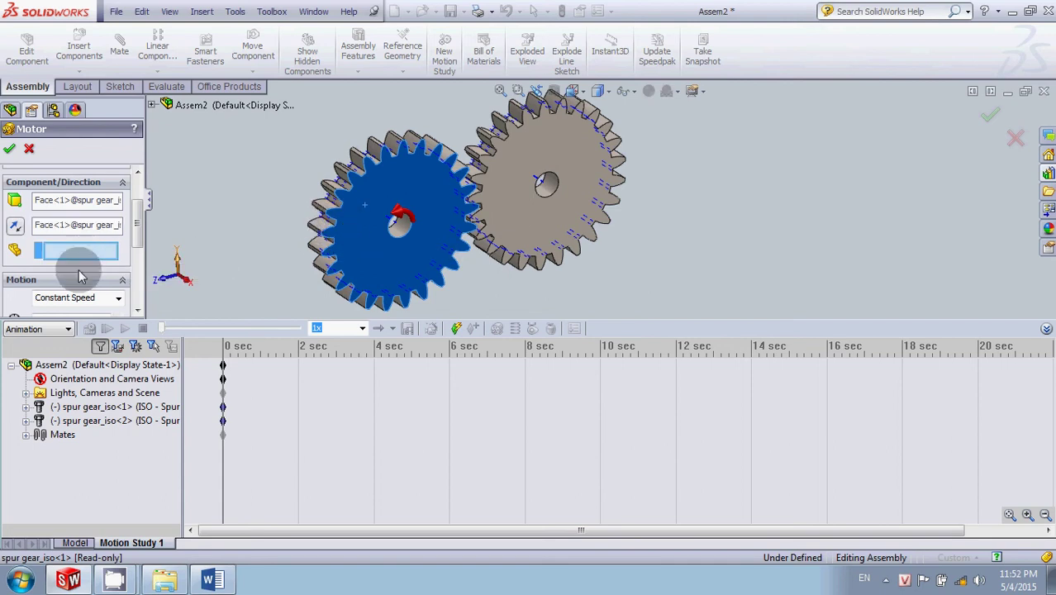
drag(137, 205, 140, 289)
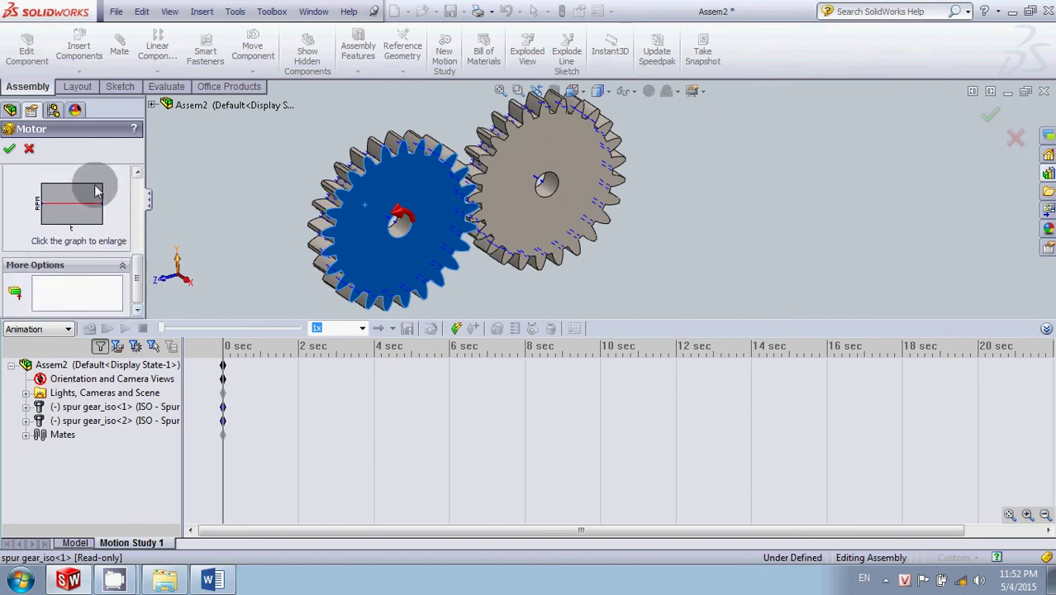
click(11, 150)
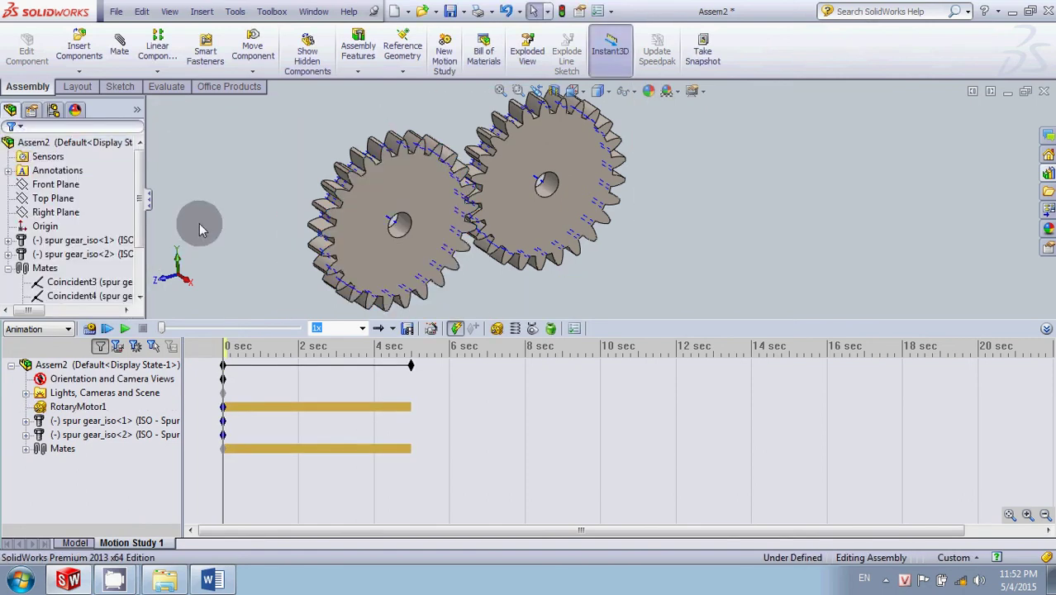
- Select RotaryMotor1, orbit around the left gear to inspect its rotation arrow, then Zoom to Fit
click(98, 407)
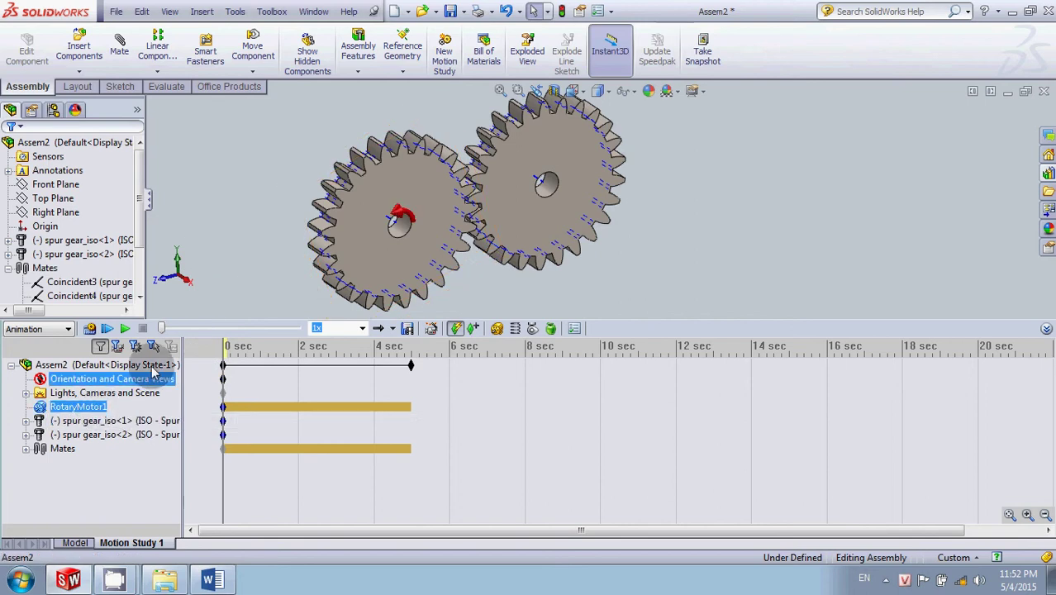
mouse_move(248, 281)
middle_down()
mouse_move(236, 260)
mouse_move(255, 245)
middle_up()
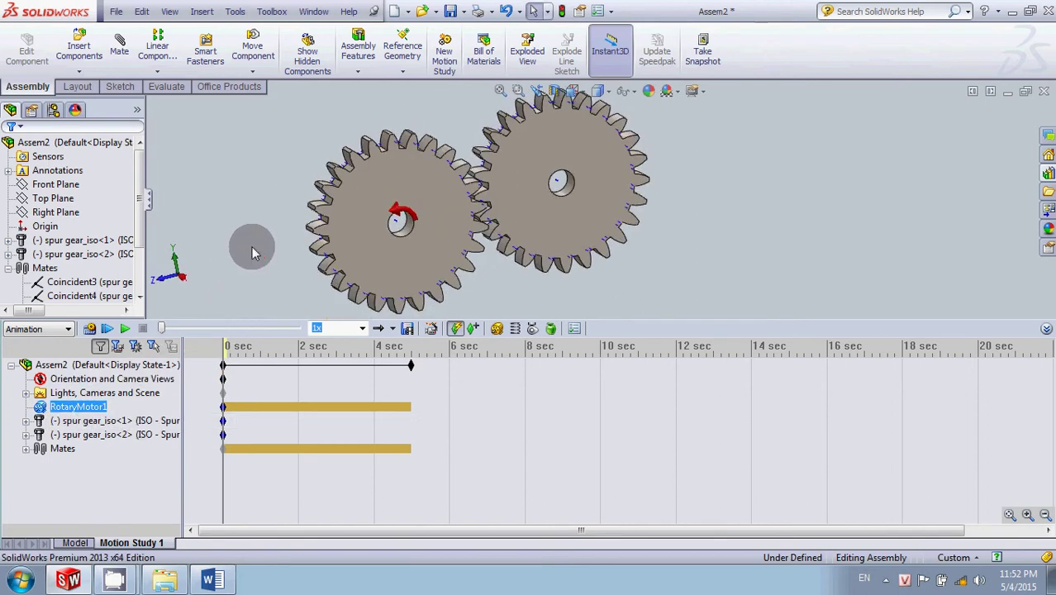
mouse_move(419, 294)
middle_down()
mouse_move(484, 283)
mouse_move(472, 252)
mouse_move(479, 258)
middle_up()
scroll(479, 258, down, 2)
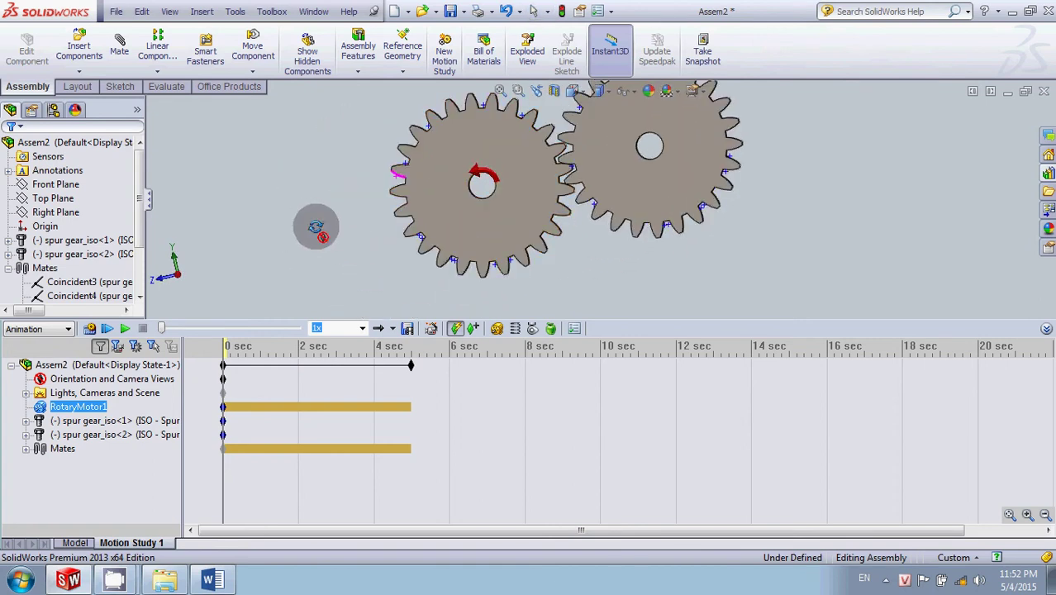
middle_drag(309, 227, 323, 228)
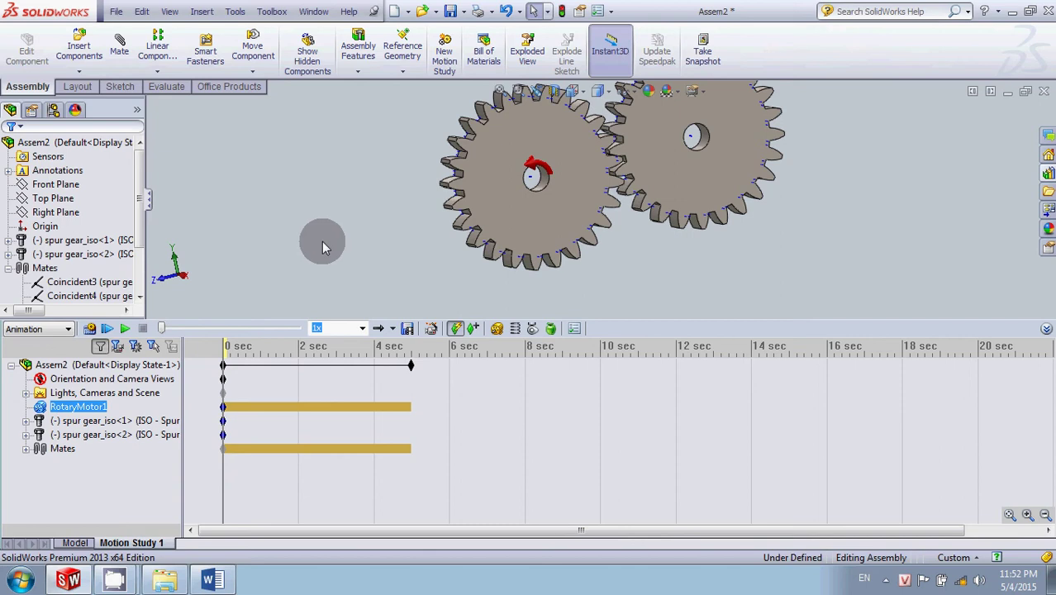
mouse_move(344, 243)
middle_down()
mouse_move(330, 248)
mouse_move(344, 250)
middle_up()
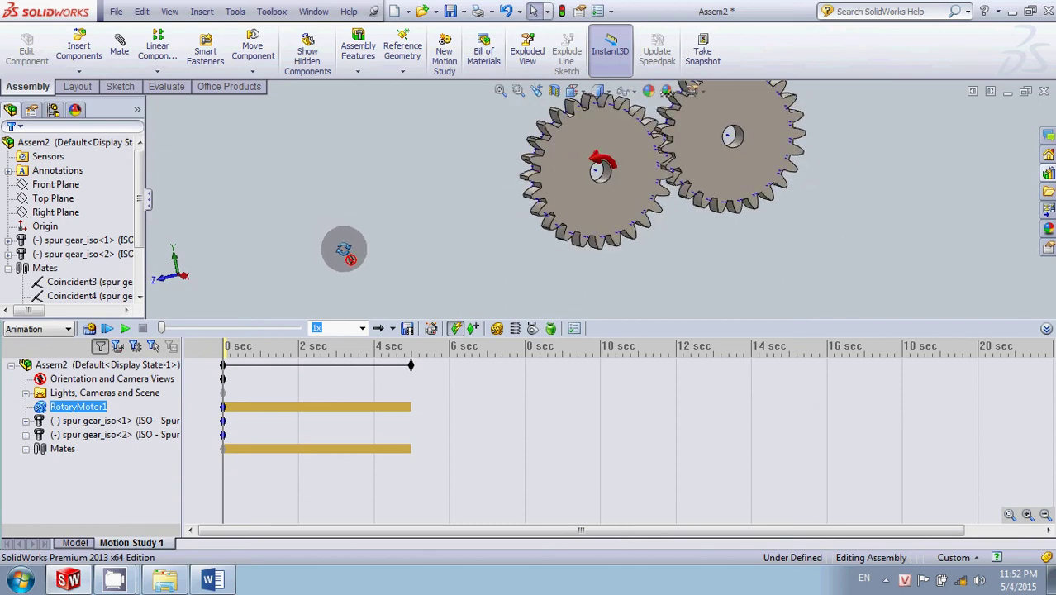
click(500, 90)
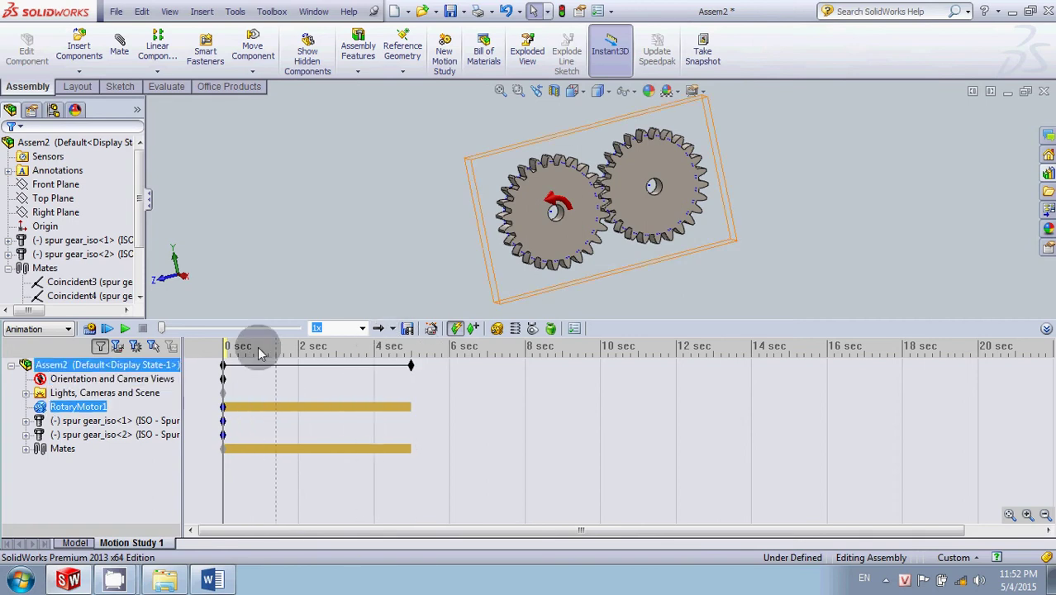
- Set the study type to Basic Motion and calculate the gear motion
click(66, 329)
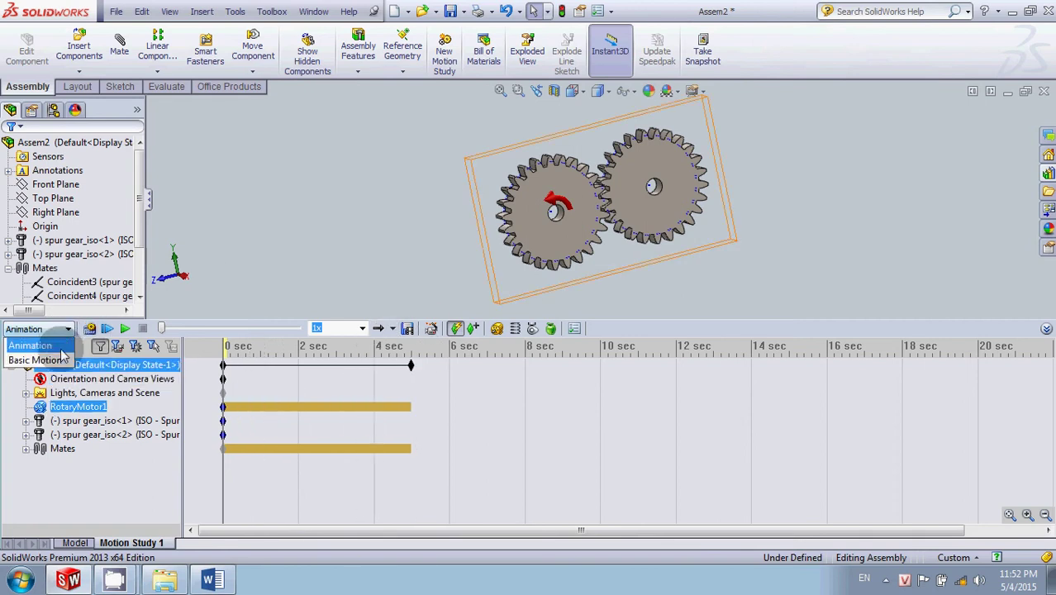
click(60, 359)
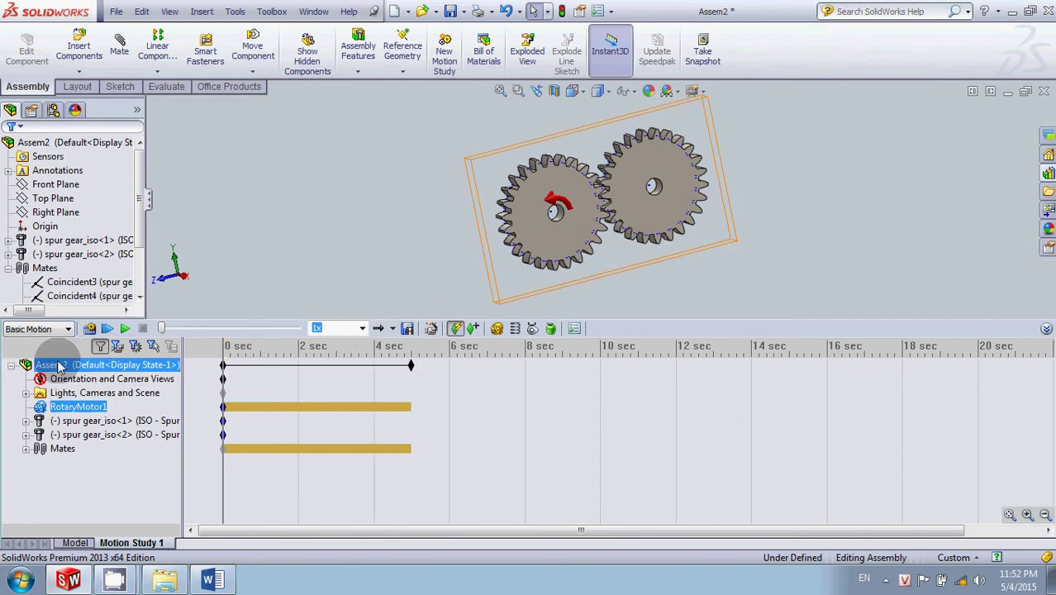
click(91, 329)
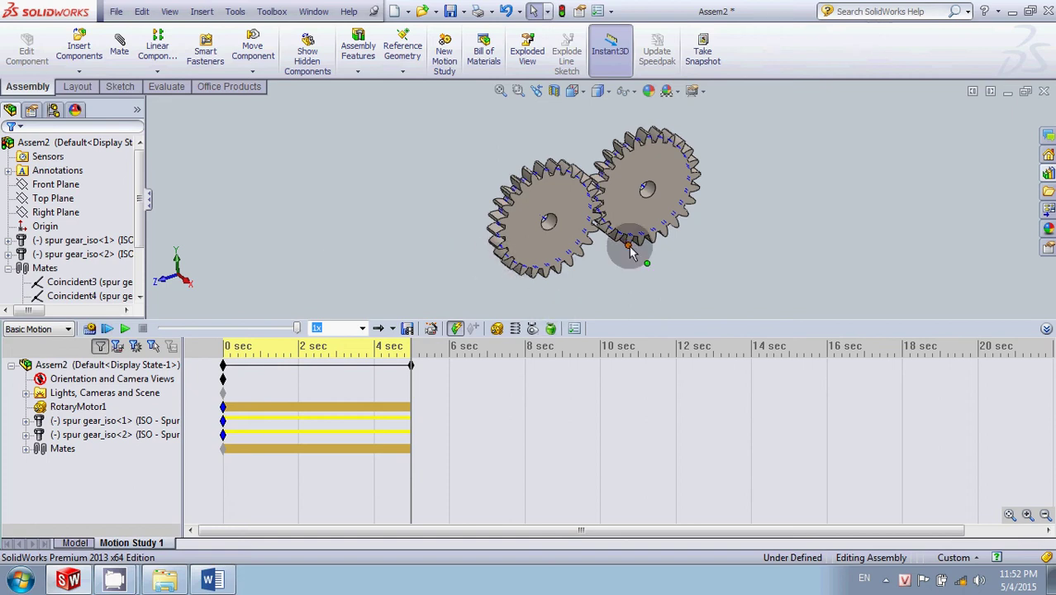
- Zoom into the gears from the Right view, play the animation, then bring Word forward
click(575, 91)
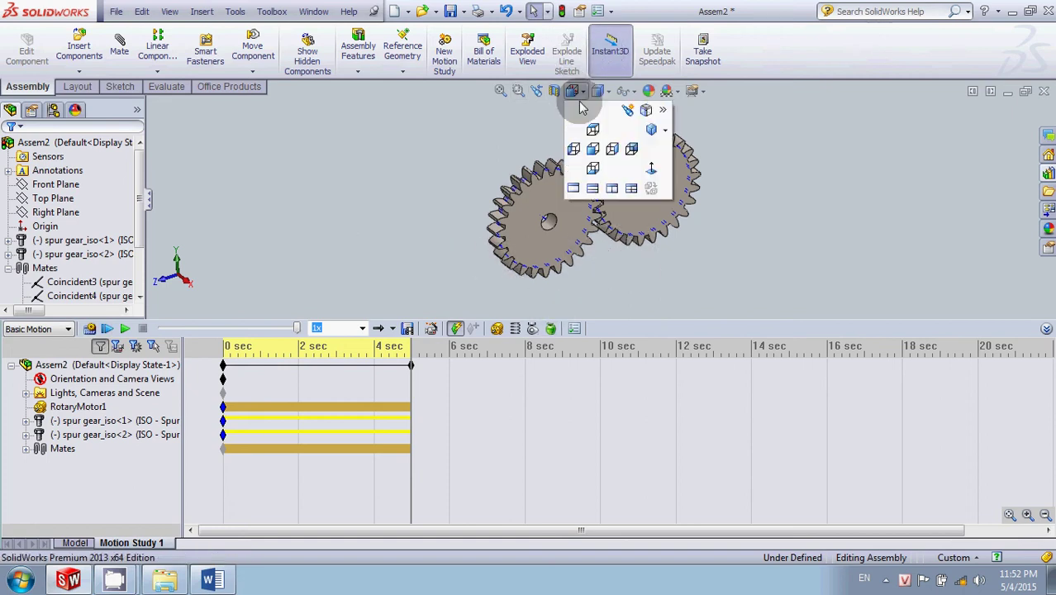
click(632, 150)
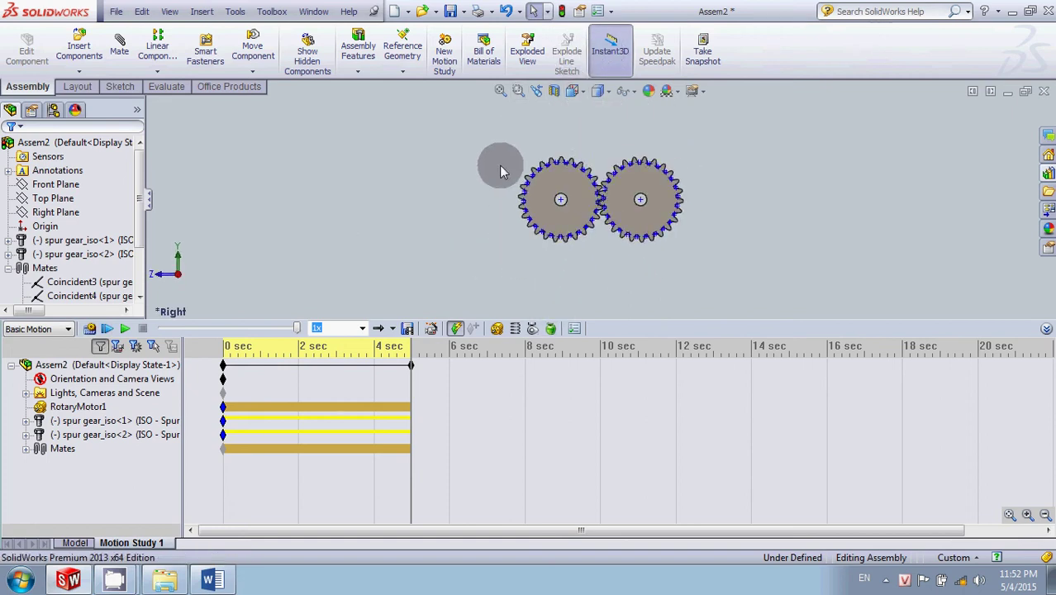
click(519, 91)
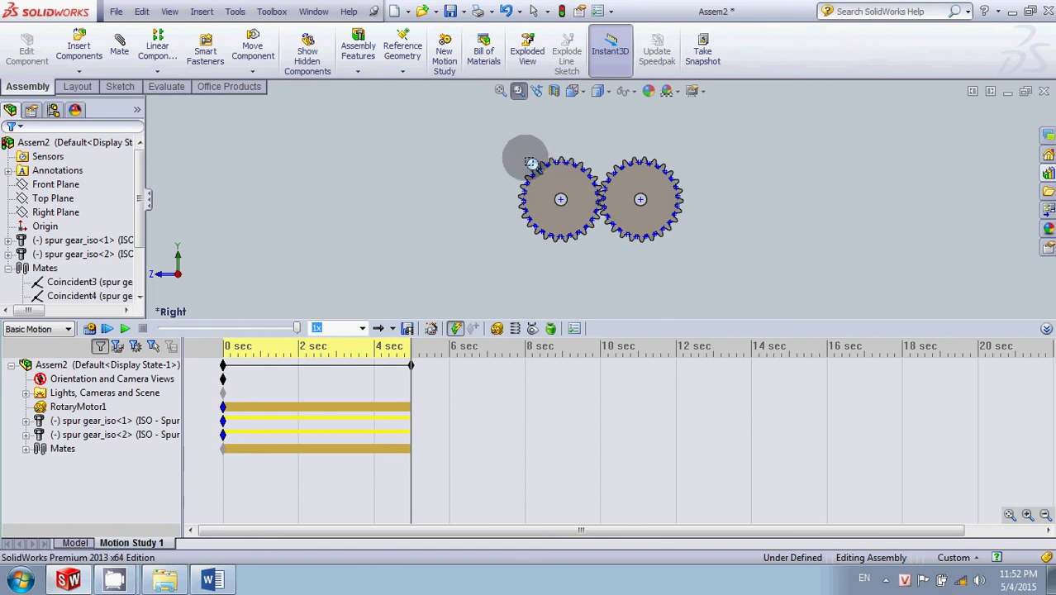
mouse_move(526, 157)
mouse_down()
mouse_move(684, 225)
mouse_move(681, 237)
mouse_up()
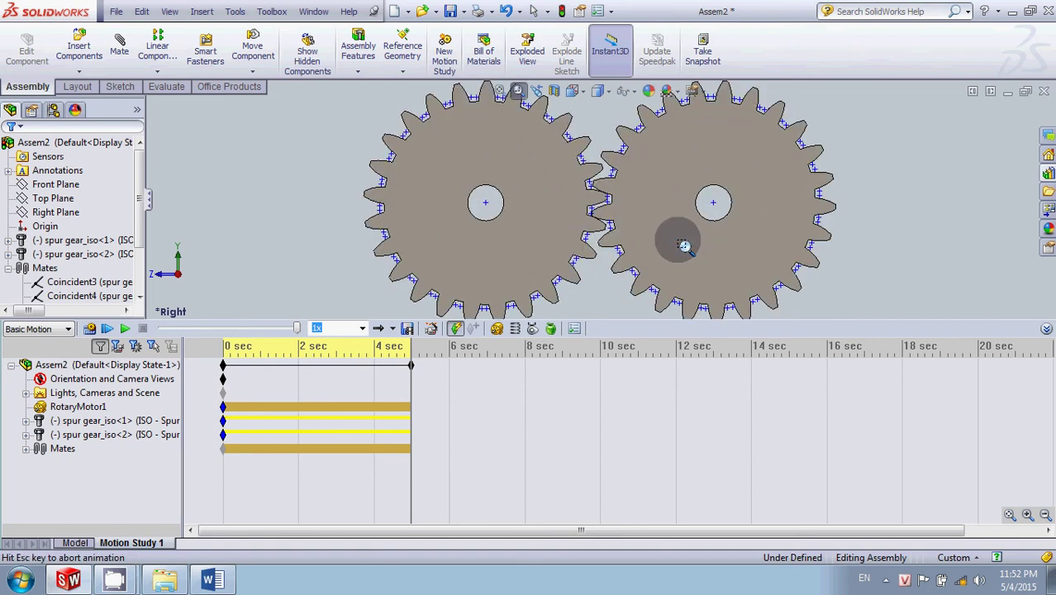
click(124, 329)
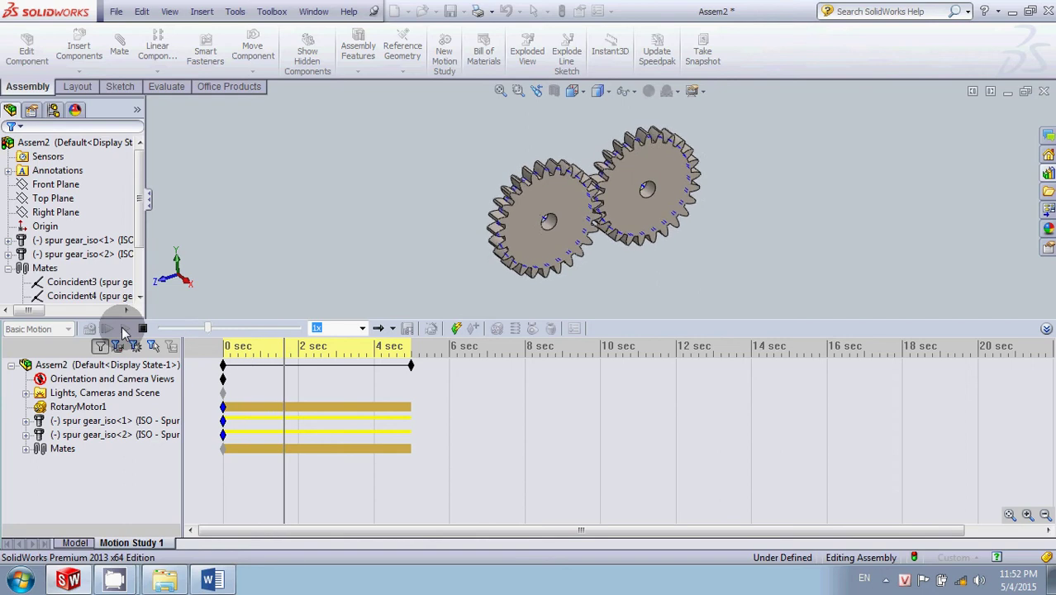
middle_drag(457, 238, 436, 182)
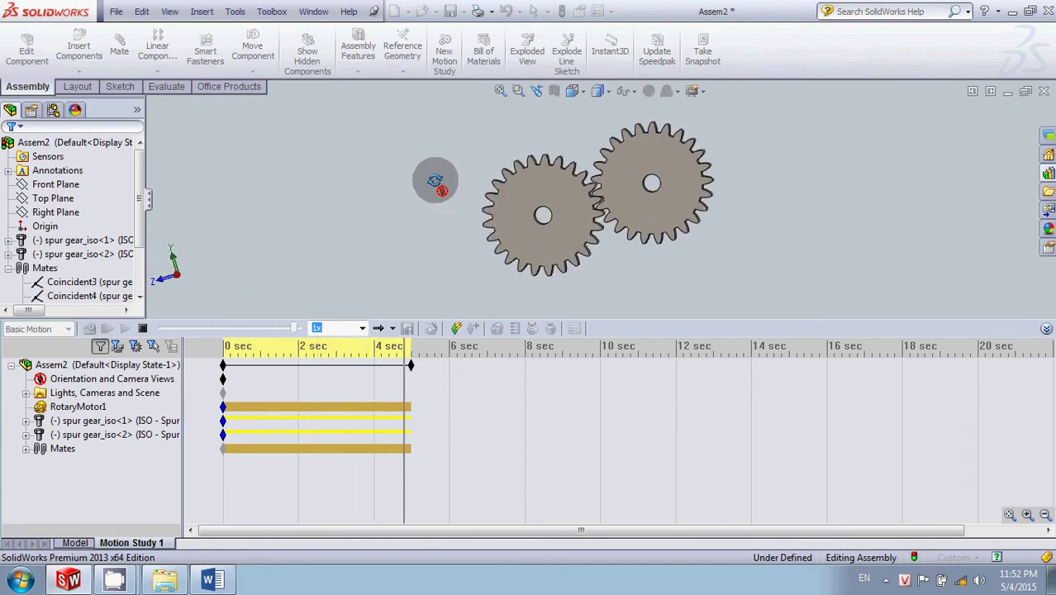
click(211, 579)
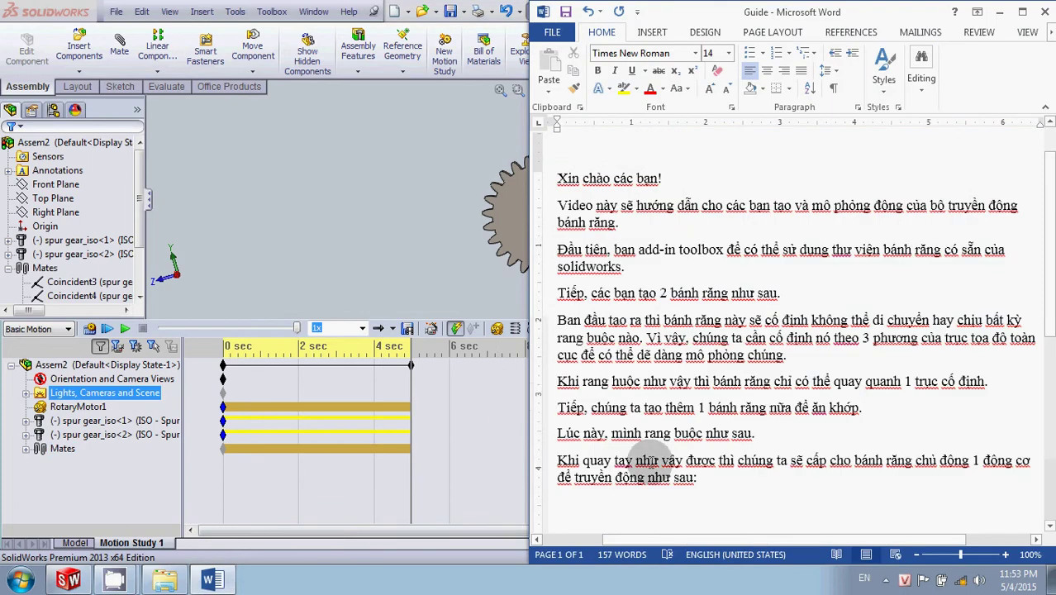
- Write the closing lines: one-stage gear simulation complete, a thank-you, and a sign-off
text(Như)
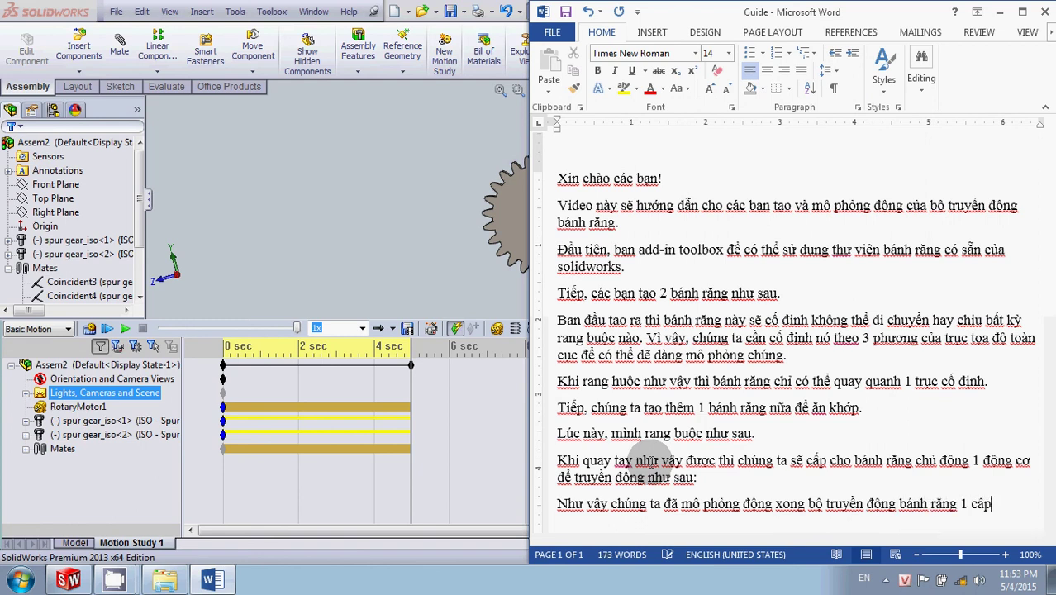
key(Return)
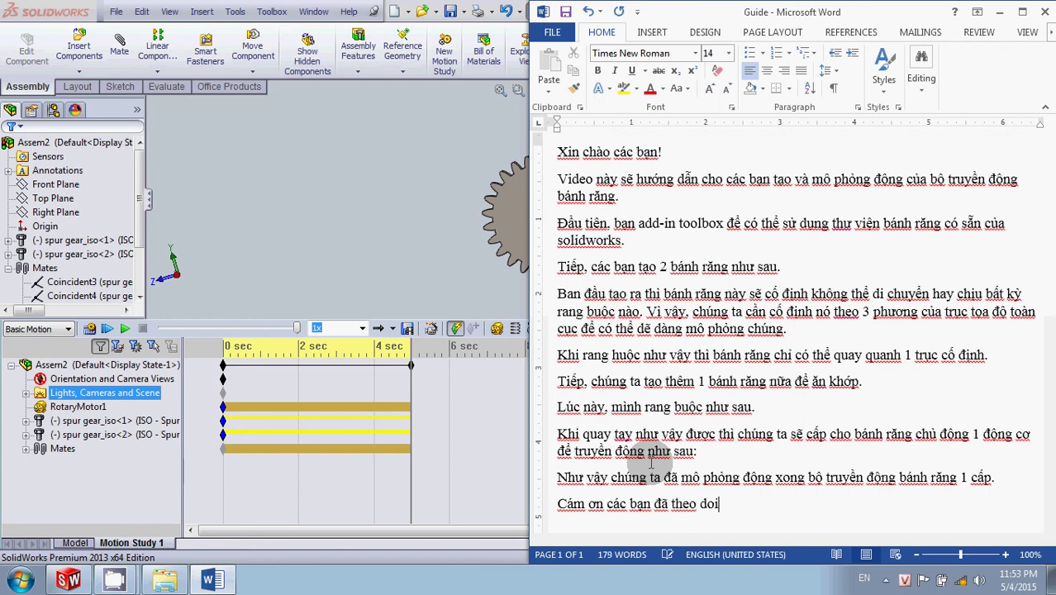
key(Return)
text(Thân, NTH!)
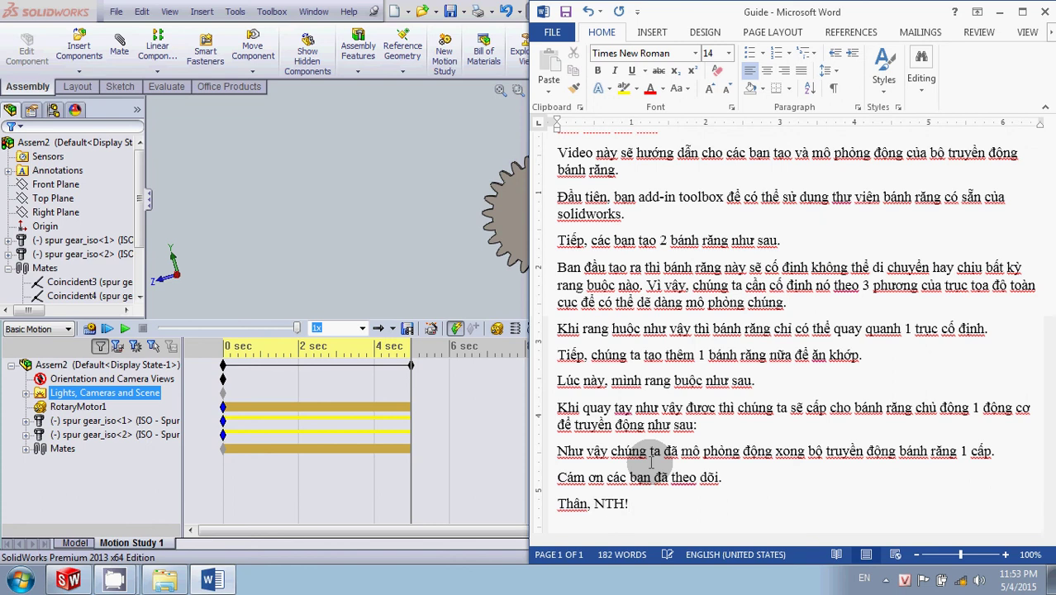
scroll(650, 463, down, 1)
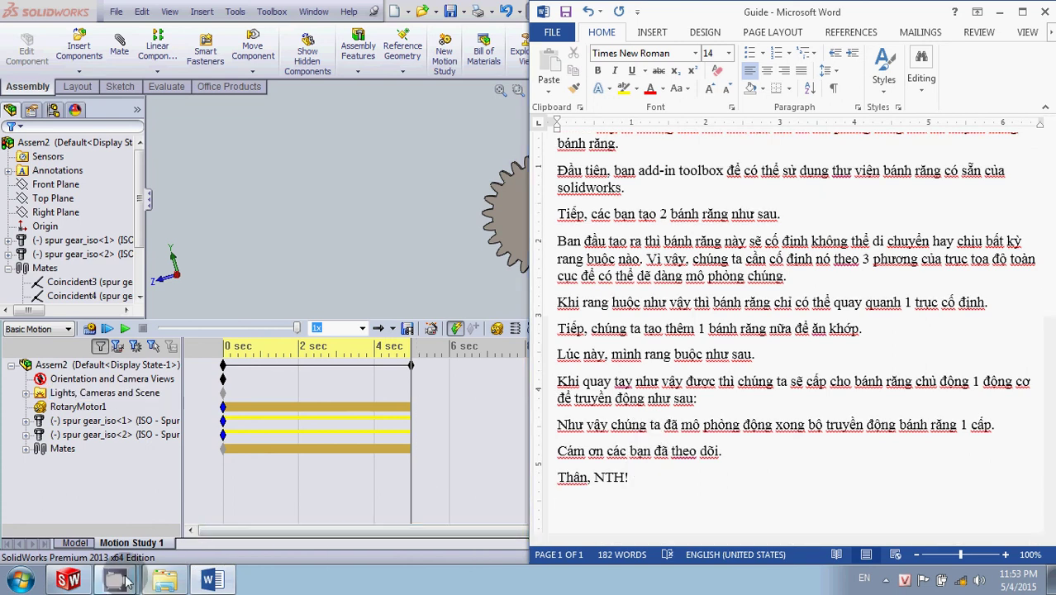